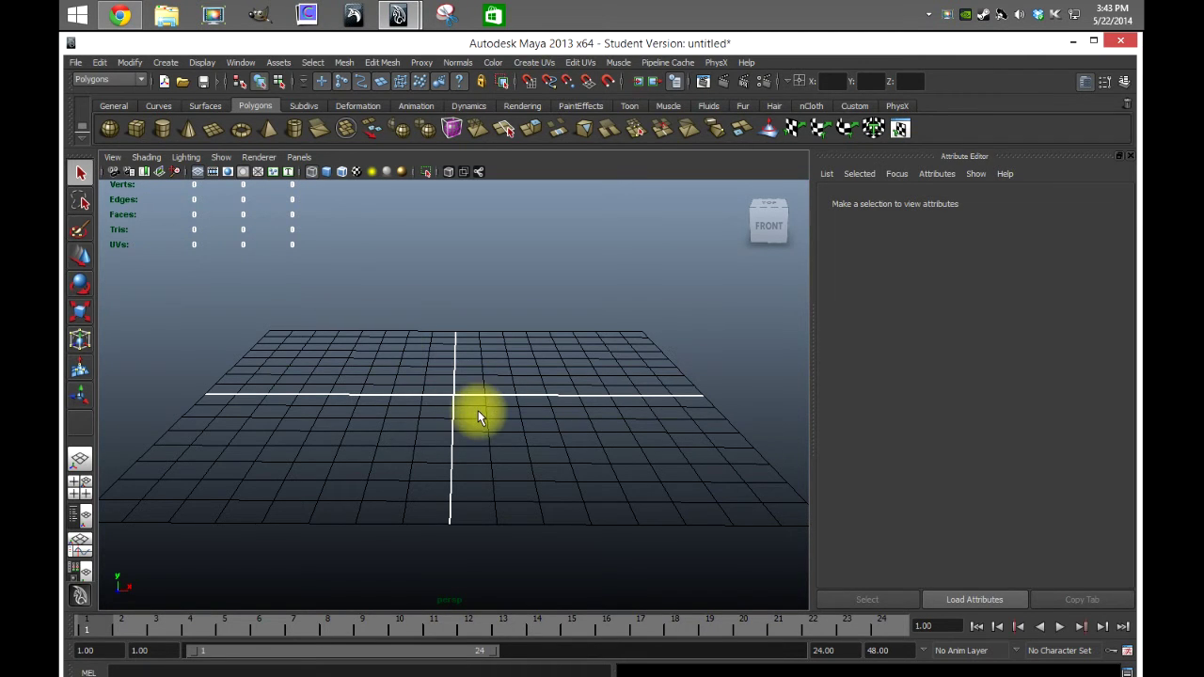
- Draw a polygon cube on the grid and set its width to 64
click(138, 133)
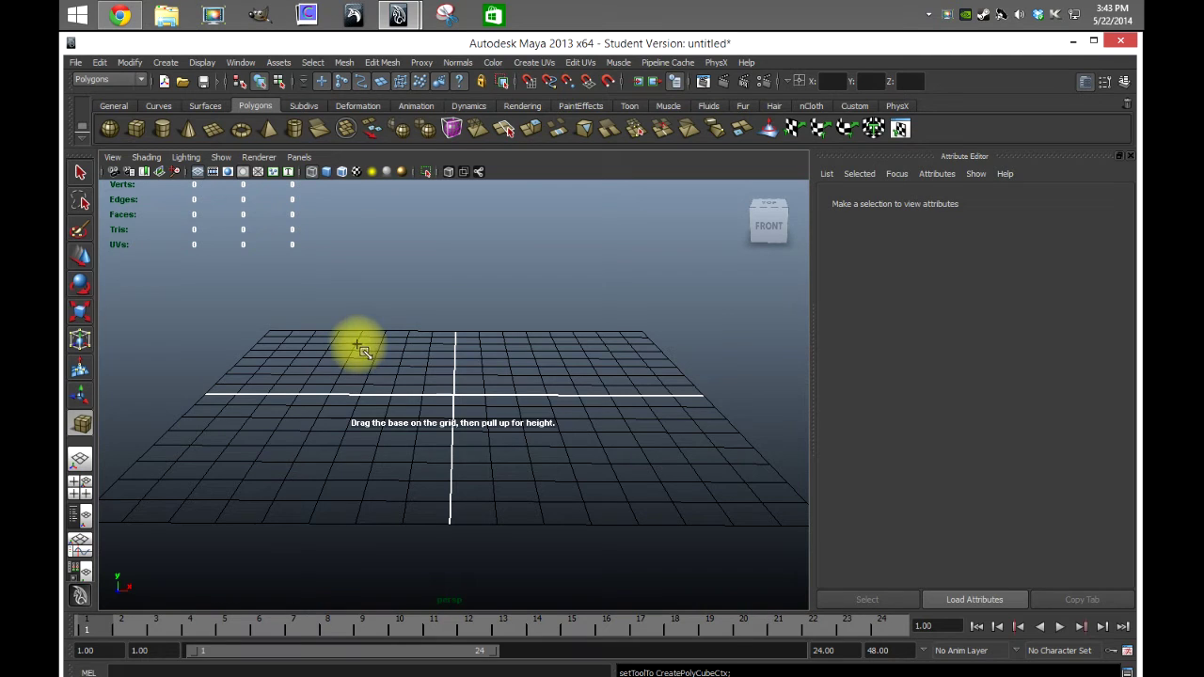
drag(361, 348, 609, 354)
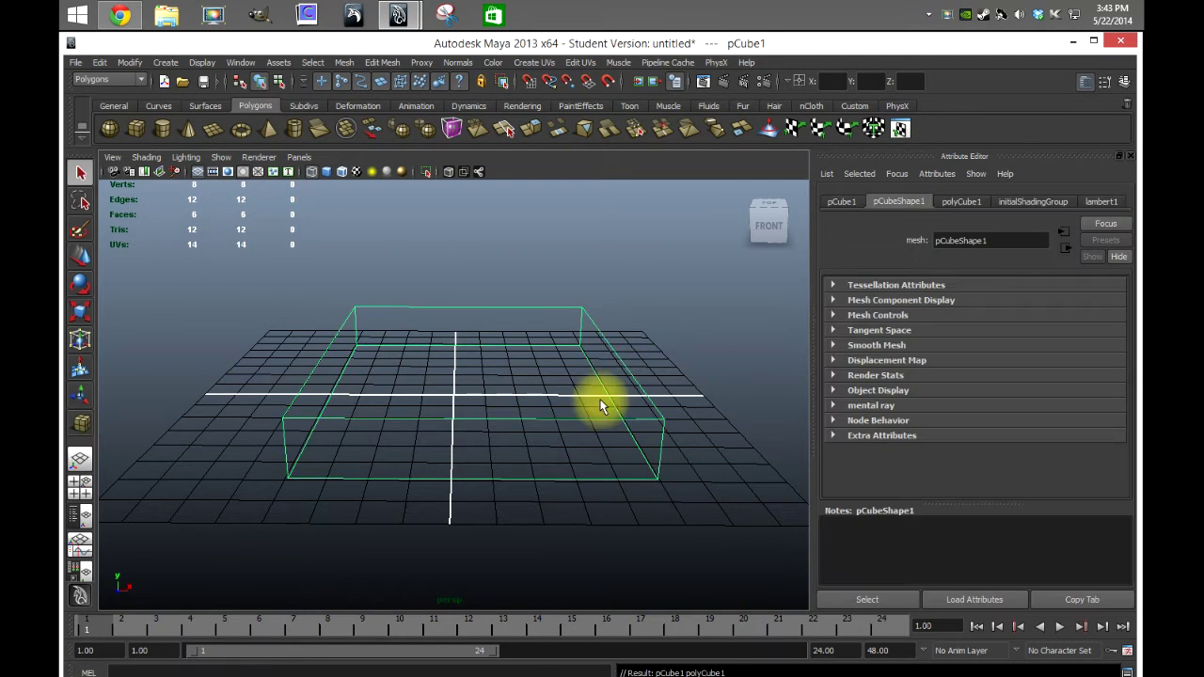
click(960, 201)
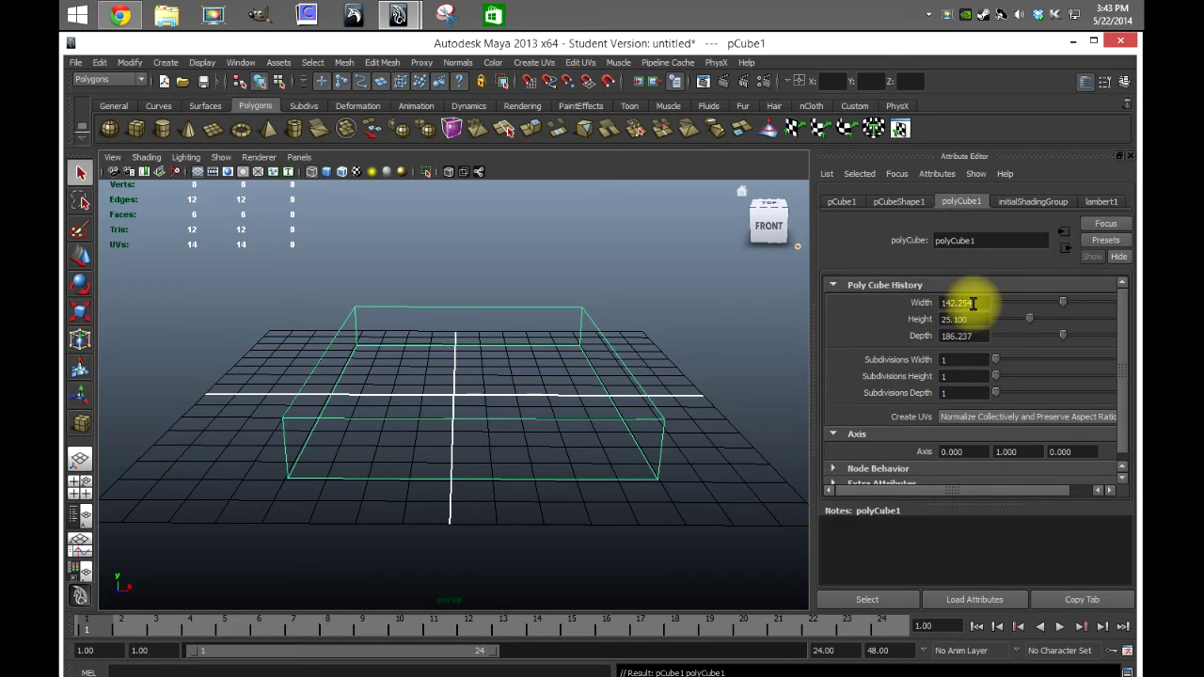
drag(976, 303, 931, 304)
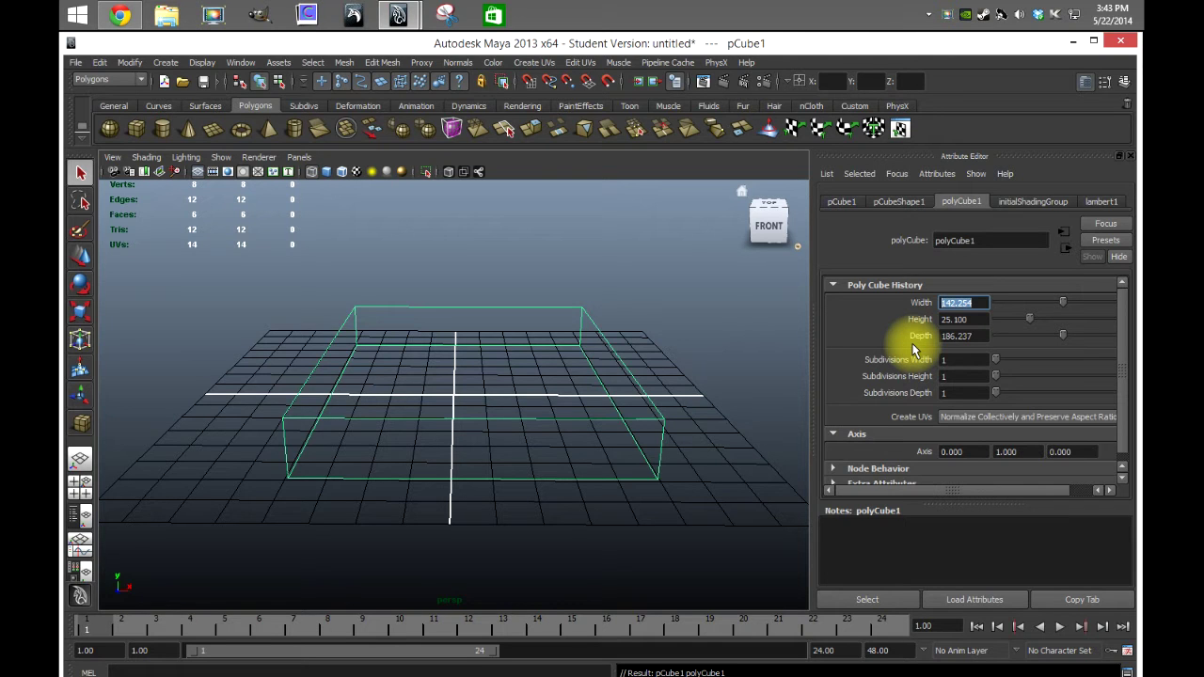
text(64)
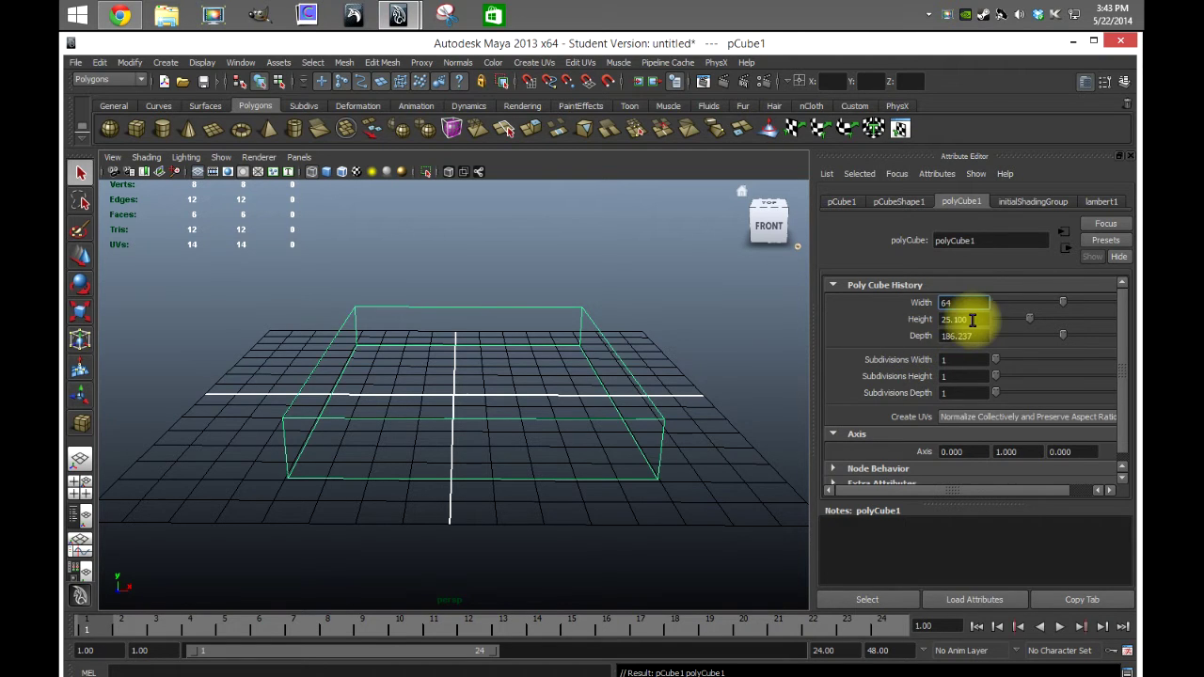
key(Tab)
- Set the cube's height to 4 and depth to 128, making a flat slab
text(128)
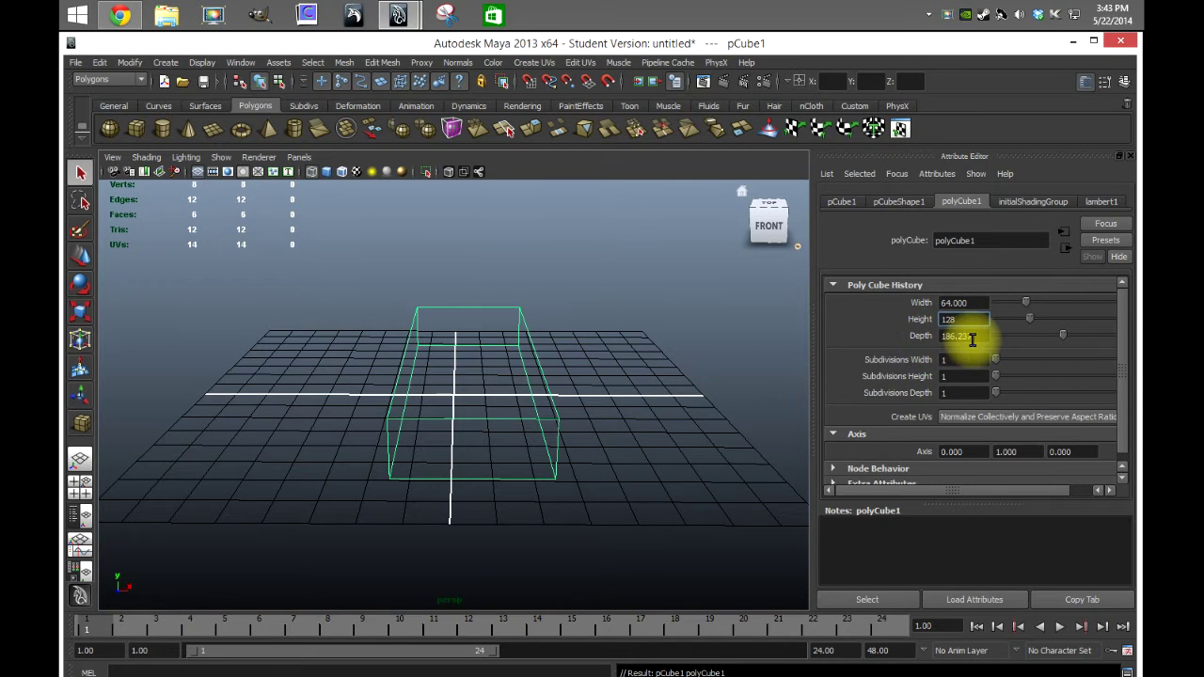
key(Return)
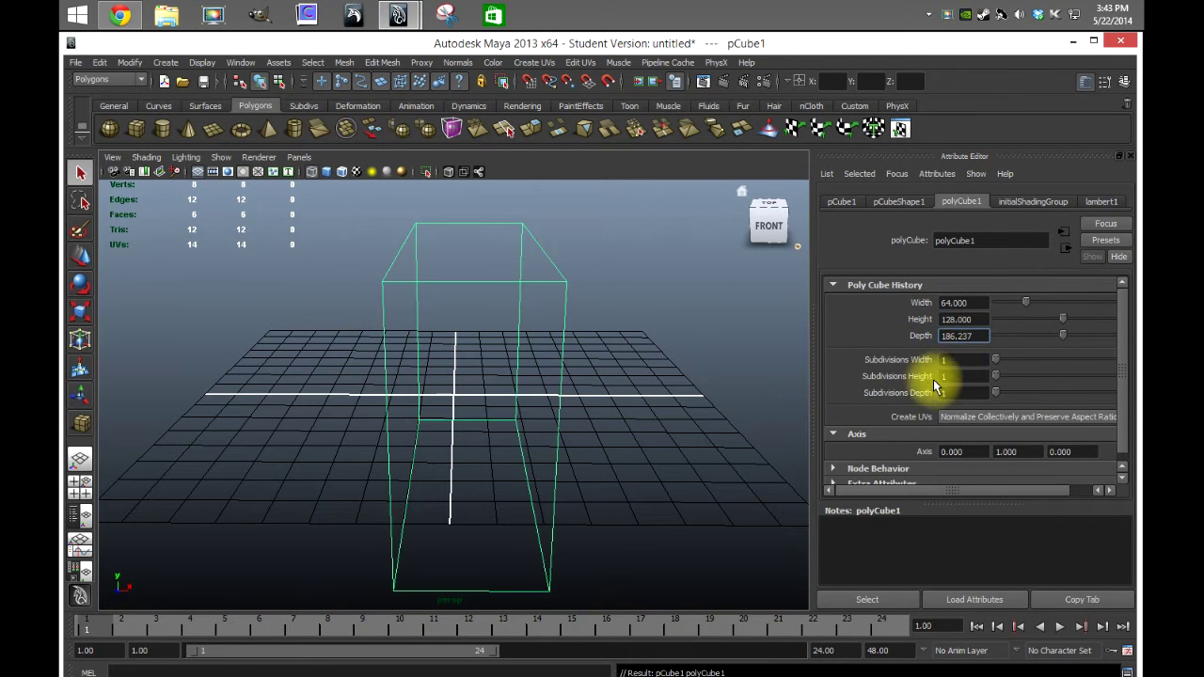
click(975, 321)
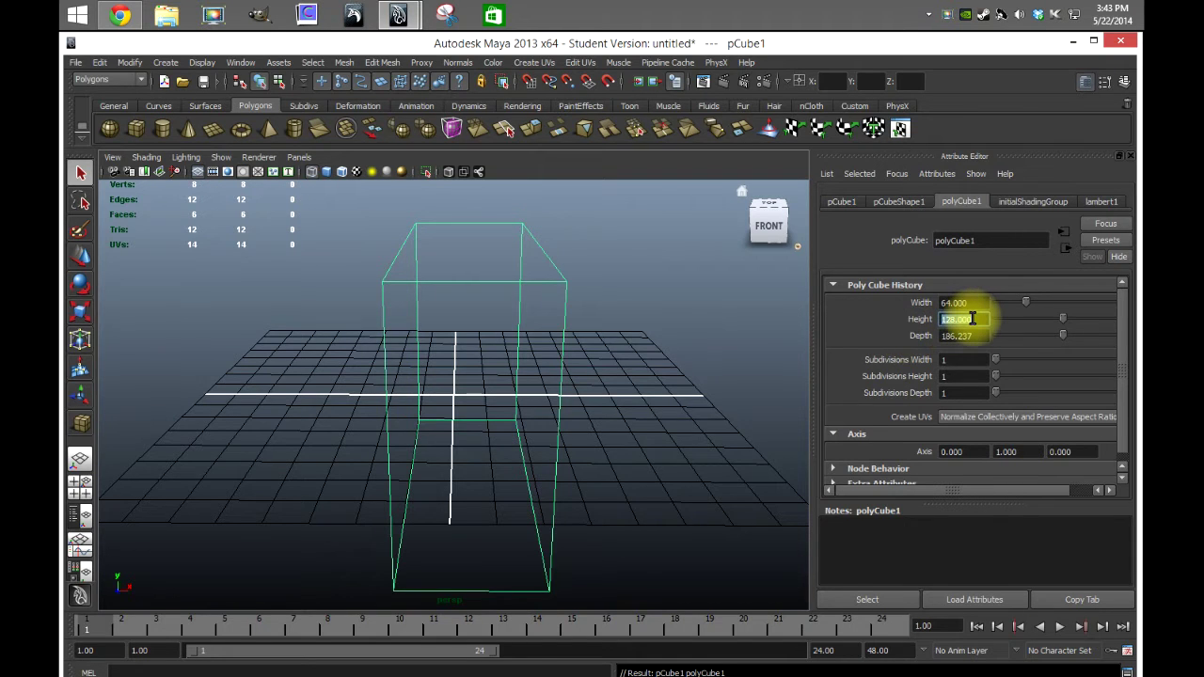
text(4)
key(Tab)
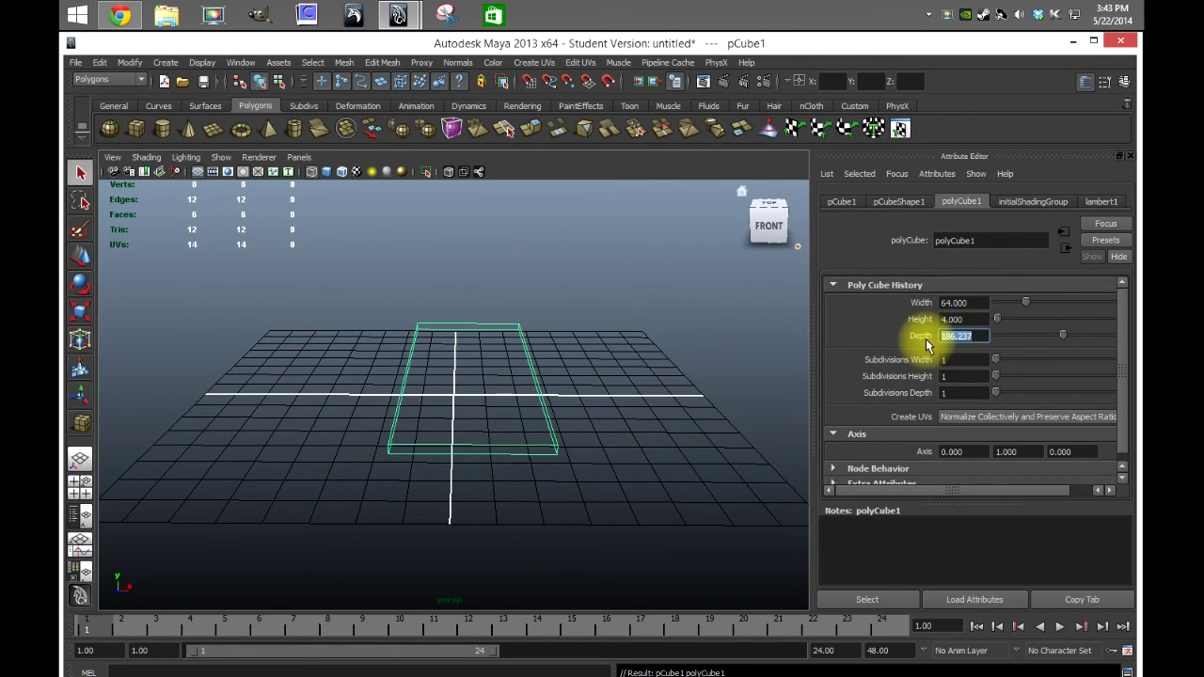
text(128)
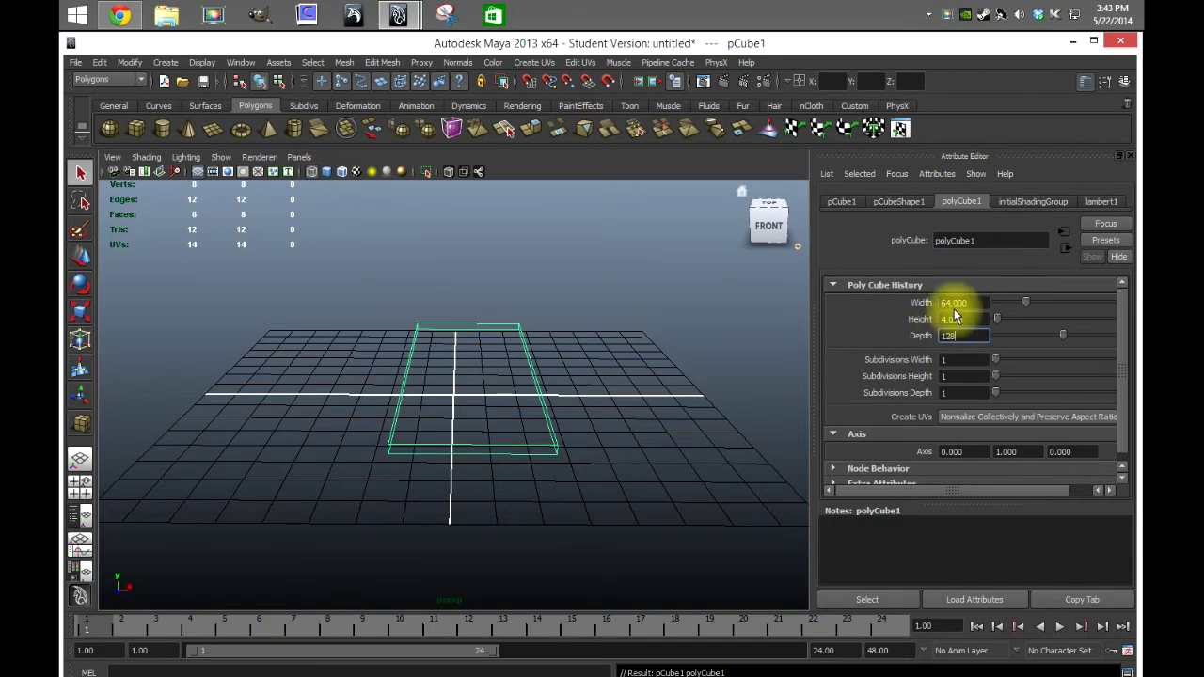
click(977, 302)
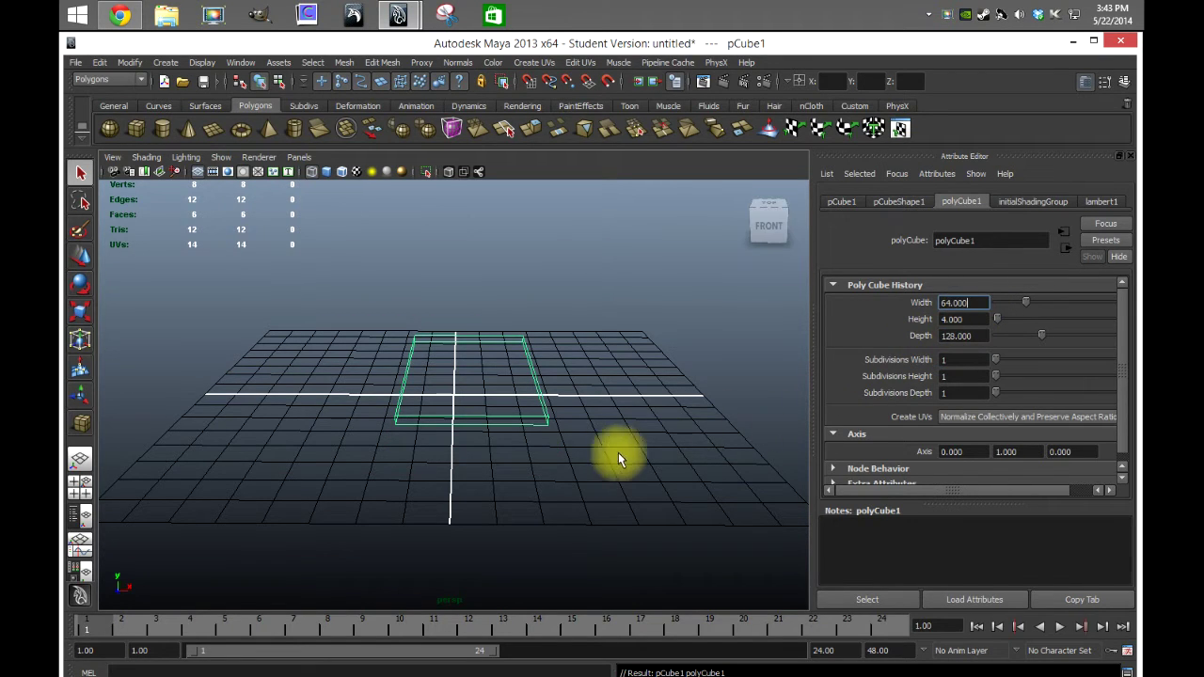
alt+drag(545, 457, 429, 329)
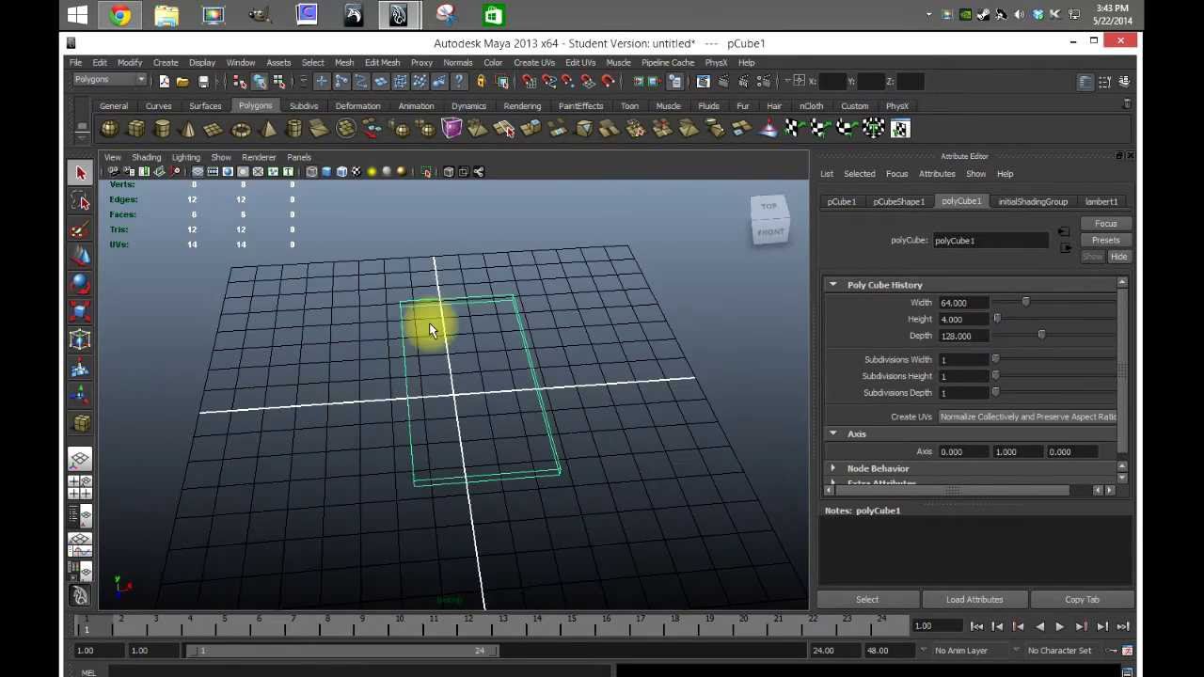
click(205, 64)
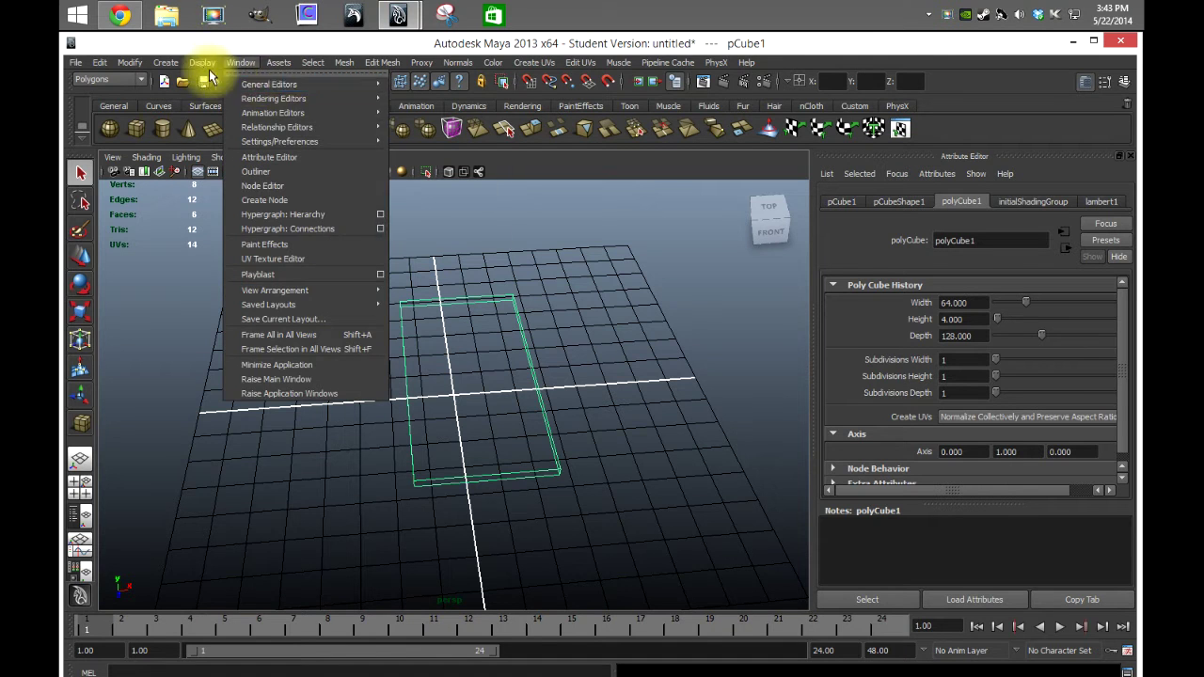
mouse_move(209, 67)
click(284, 84)
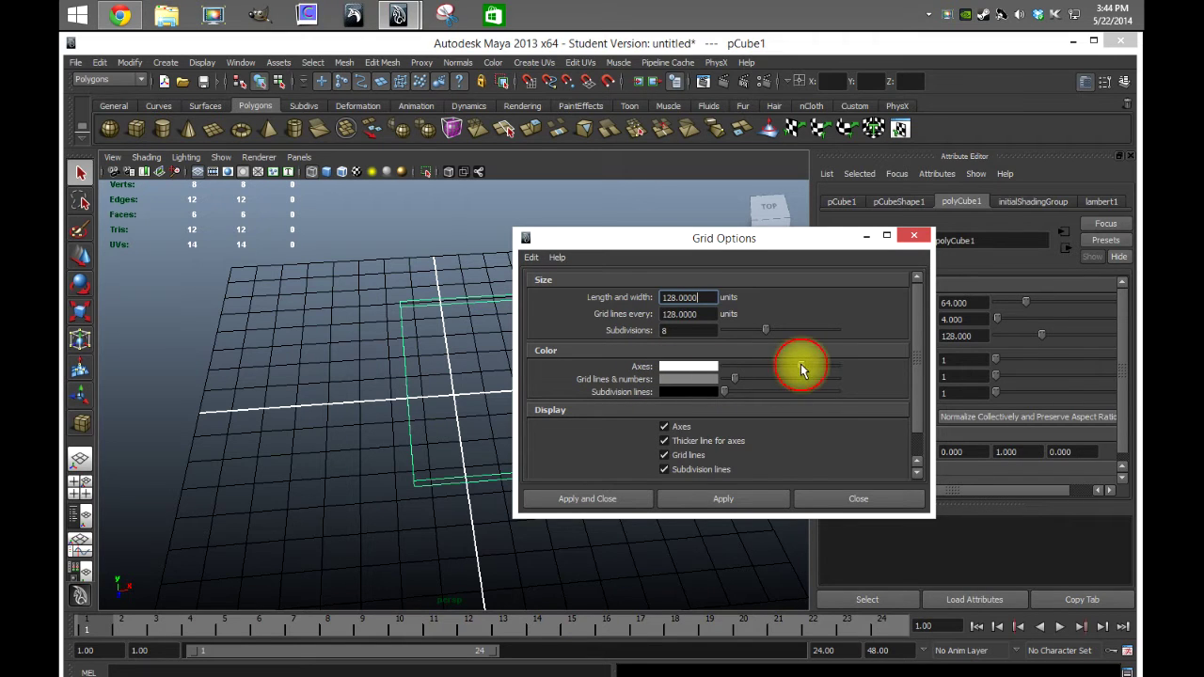
mouse_move(798, 365)
mouse_down()
mouse_move(733, 368)
mouse_move(786, 366)
mouse_up()
click(745, 492)
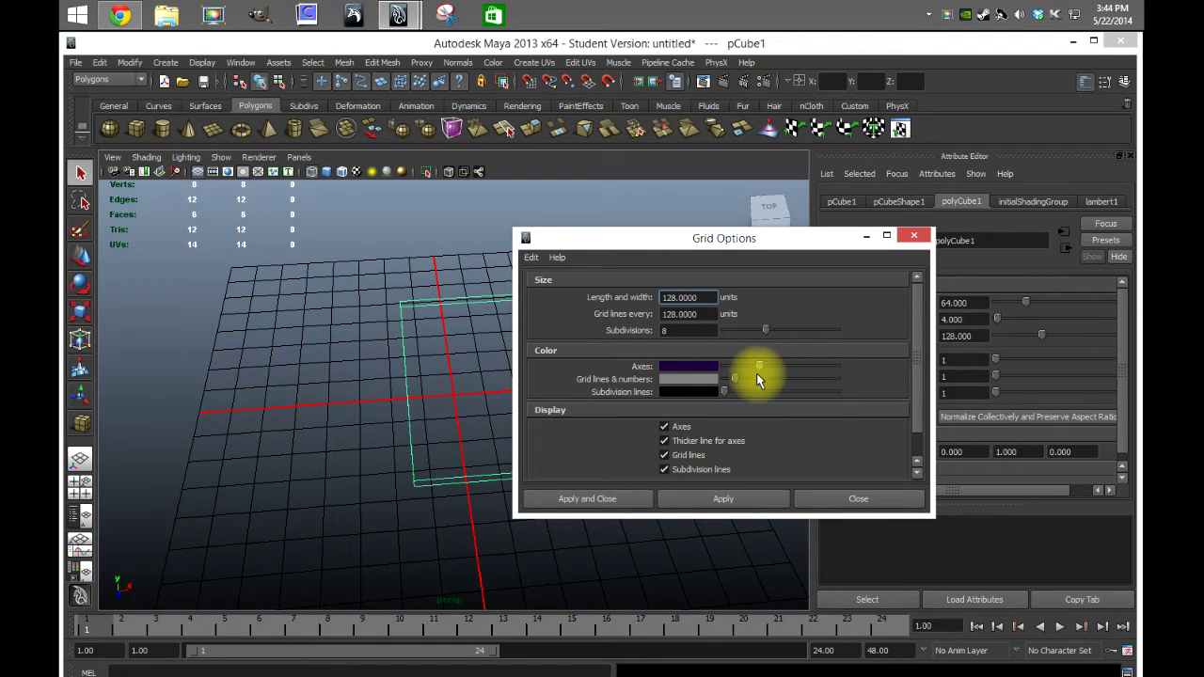
drag(756, 373, 799, 374)
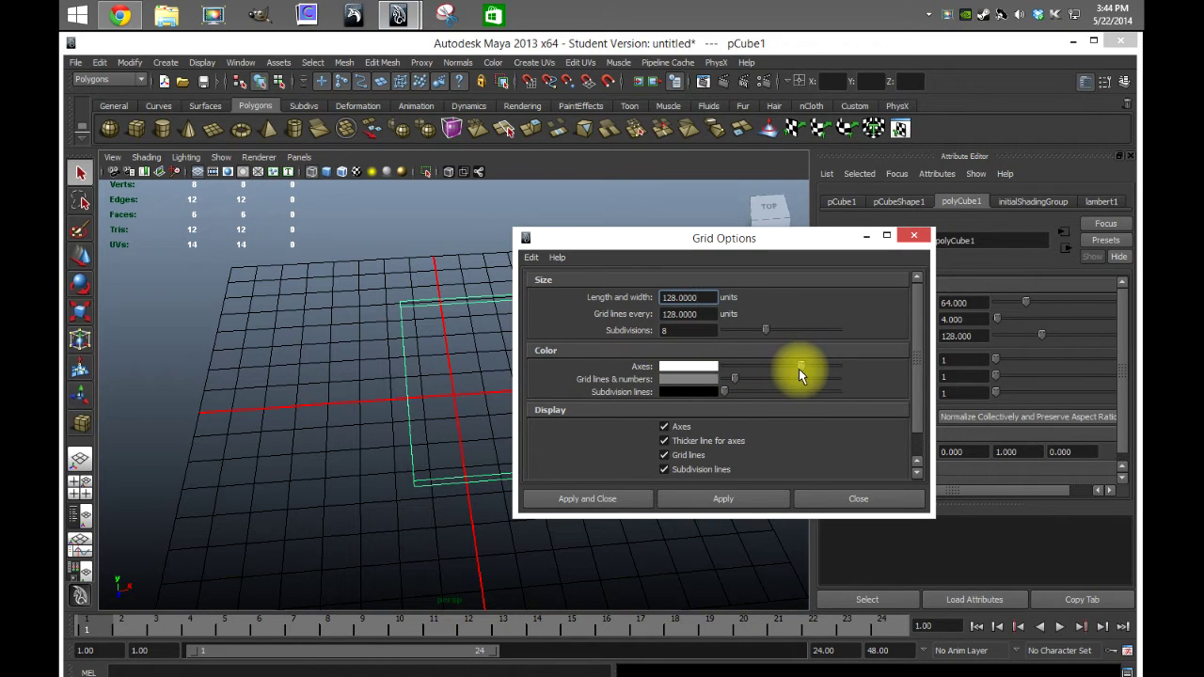
click(731, 495)
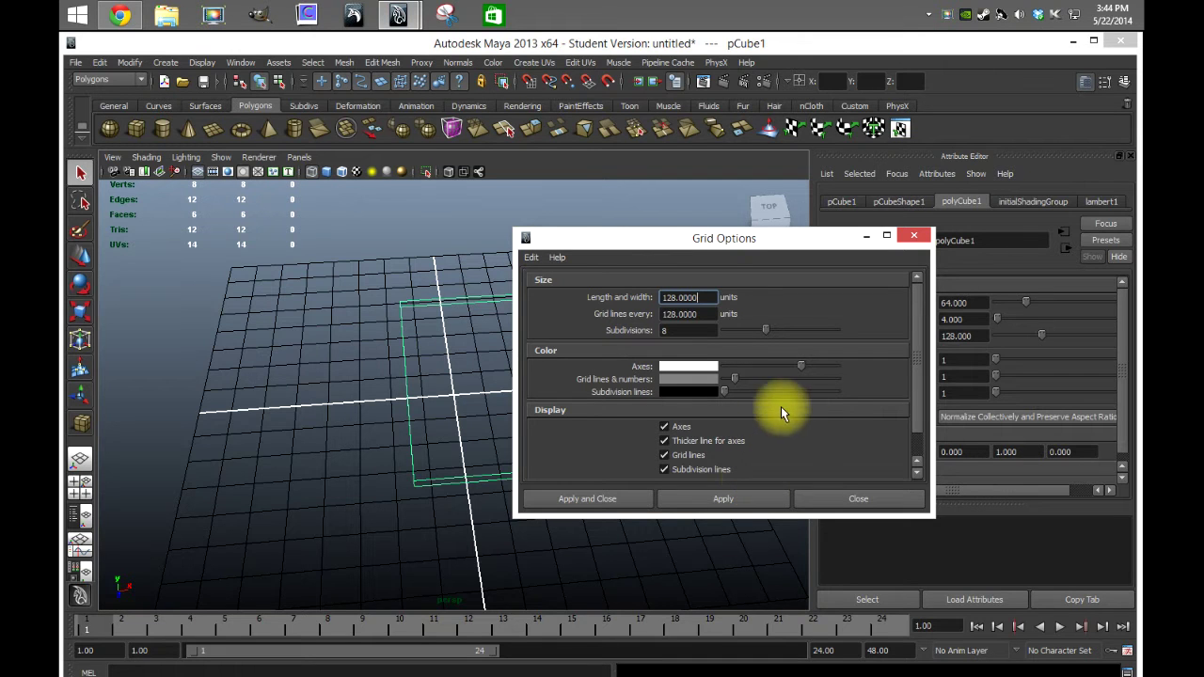
- Set the slab's Translate X to 0
click(845, 499)
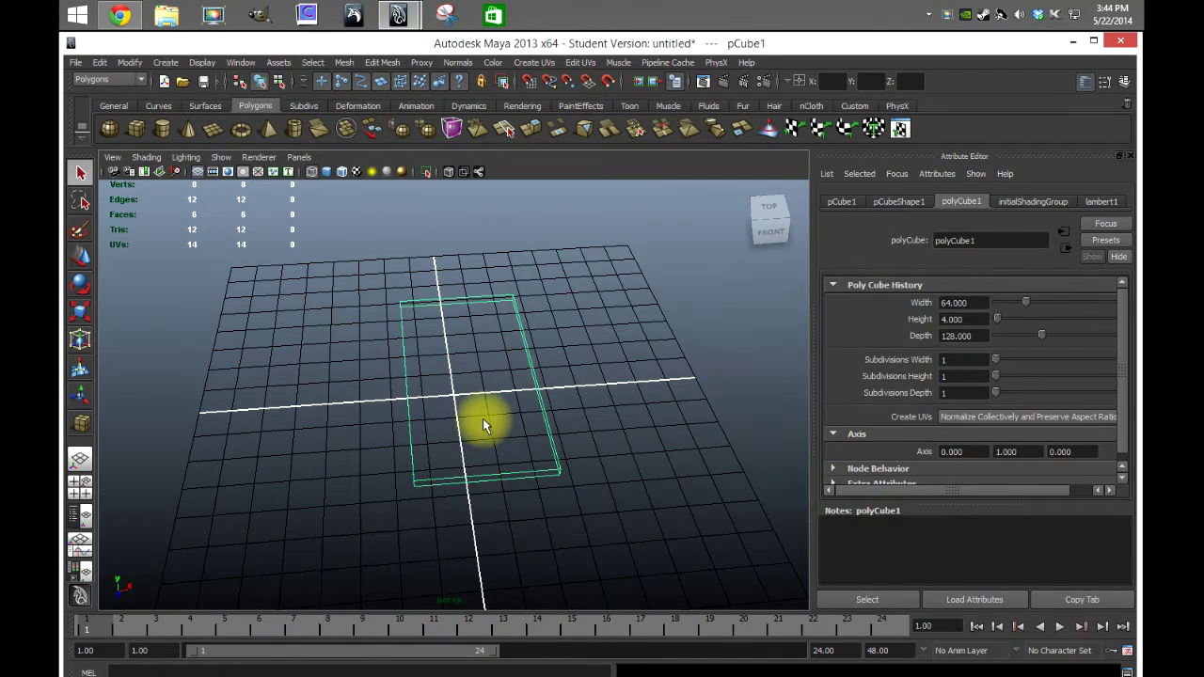
alt+drag(486, 422, 781, 282)
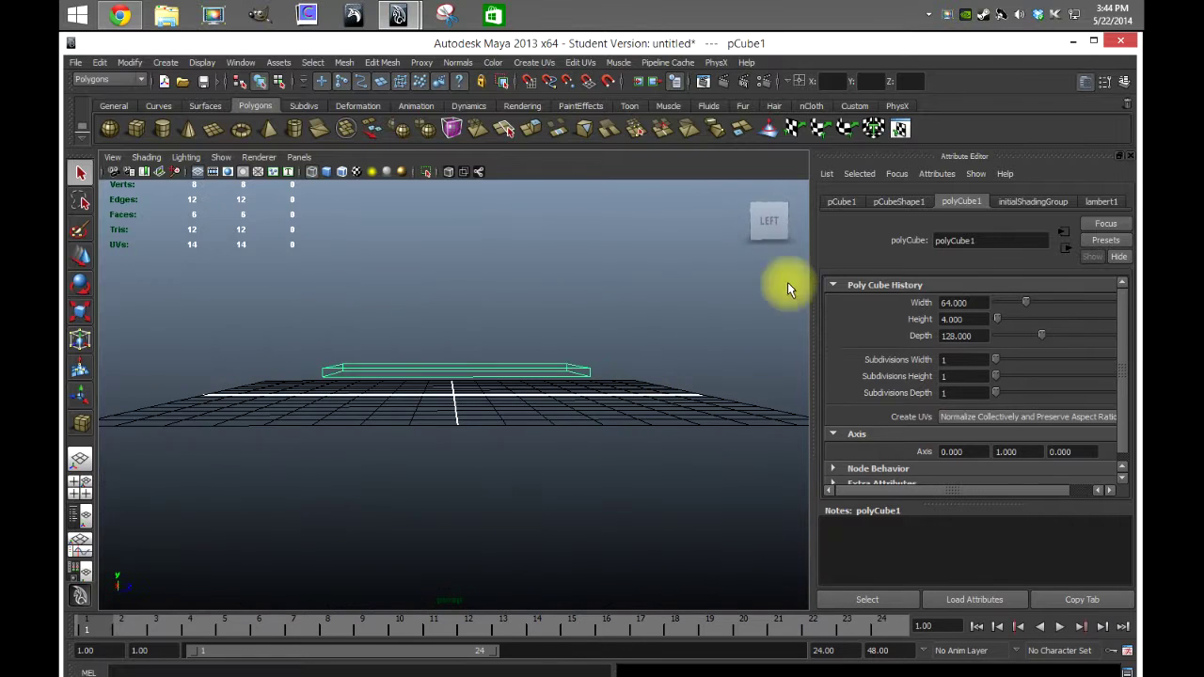
click(843, 202)
drag(966, 302, 900, 302)
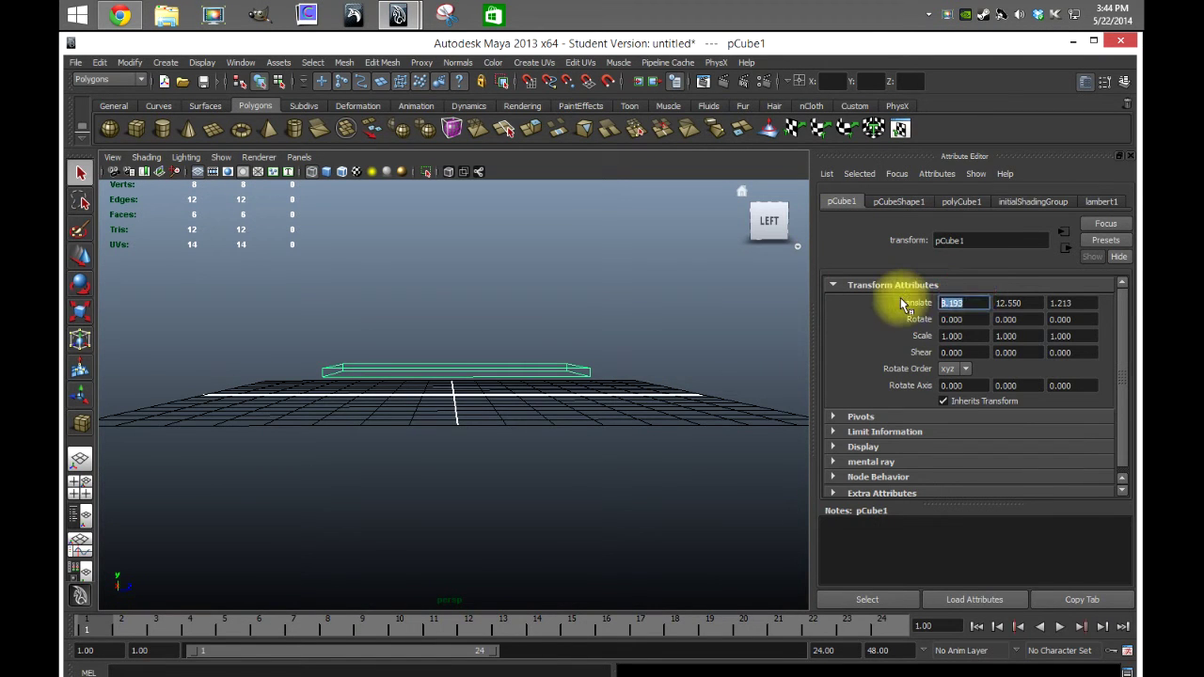
text(0)
key(Return)
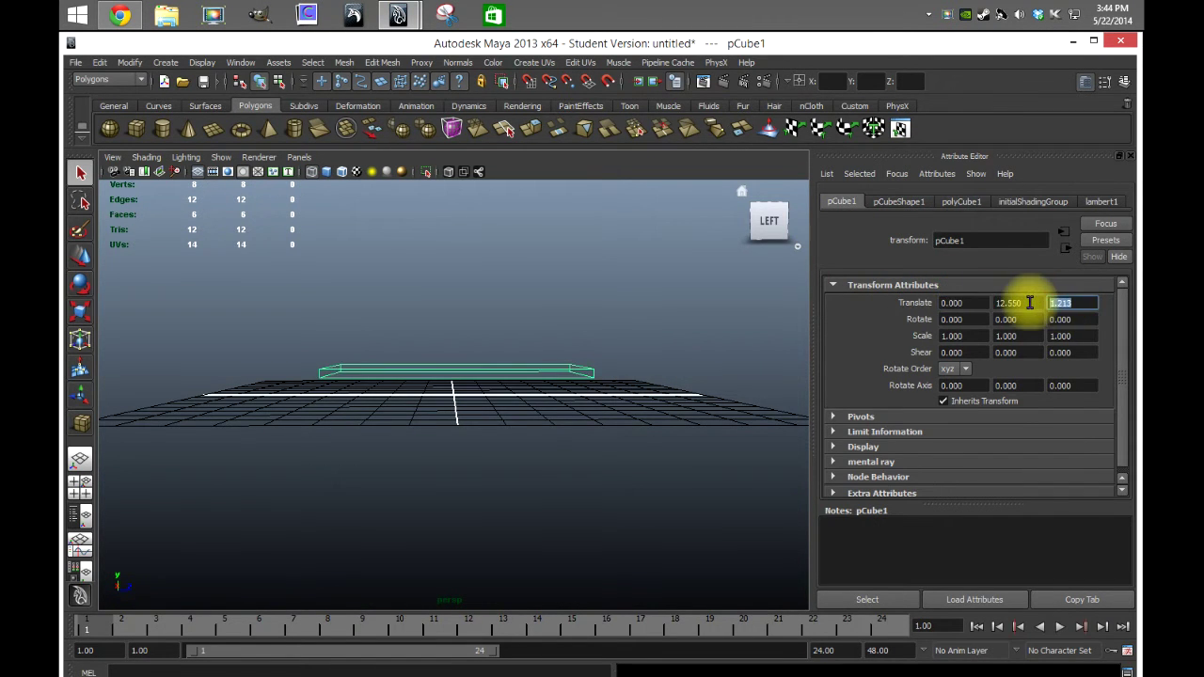
- Set the slab's Translate Y to 2 so it rests on the grid
drag(1023, 302, 939, 302)
click(950, 201)
click(851, 204)
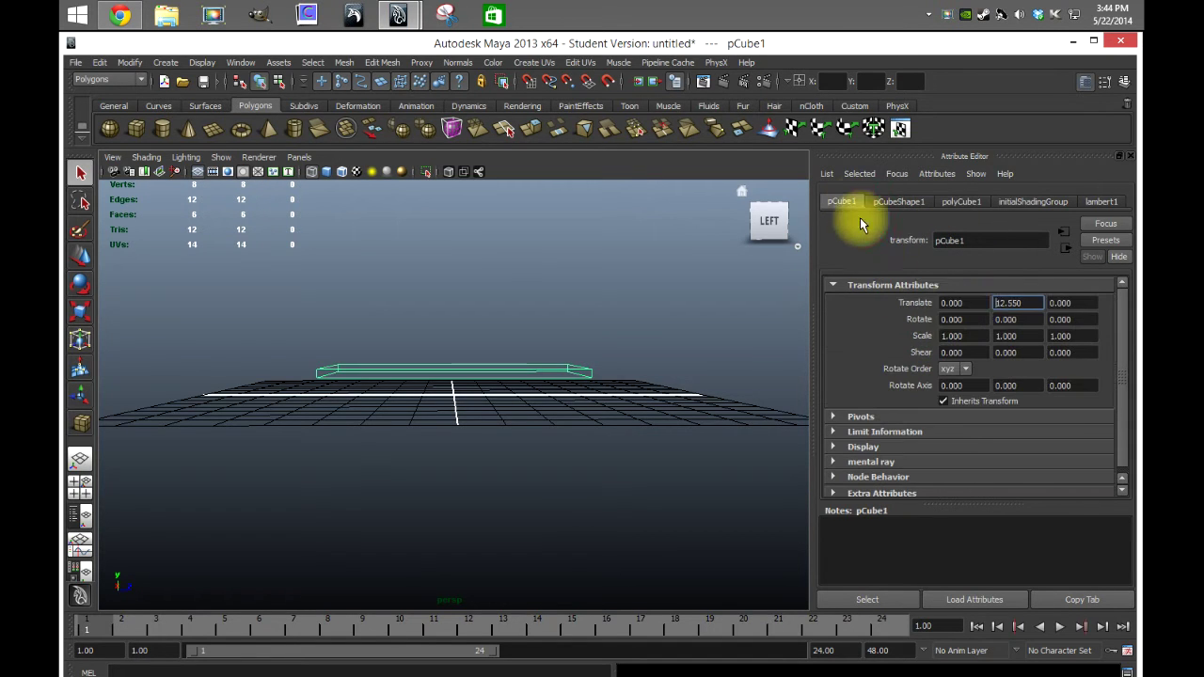
drag(1034, 302, 940, 308)
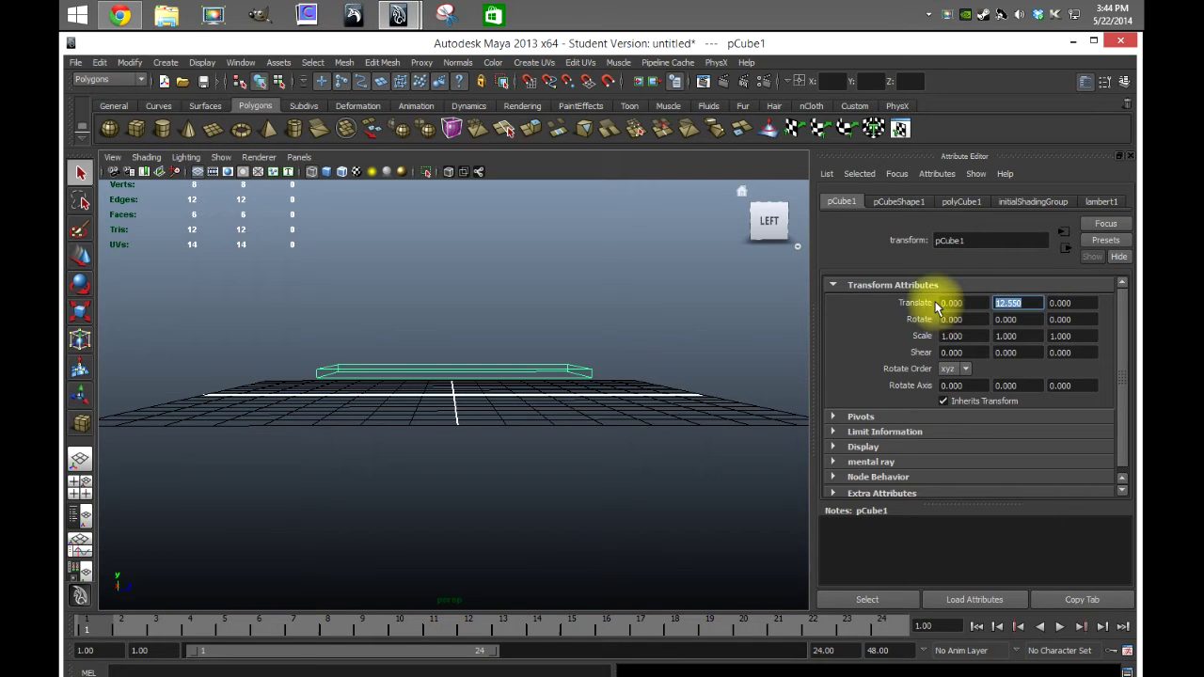
text(2)
key(Return)
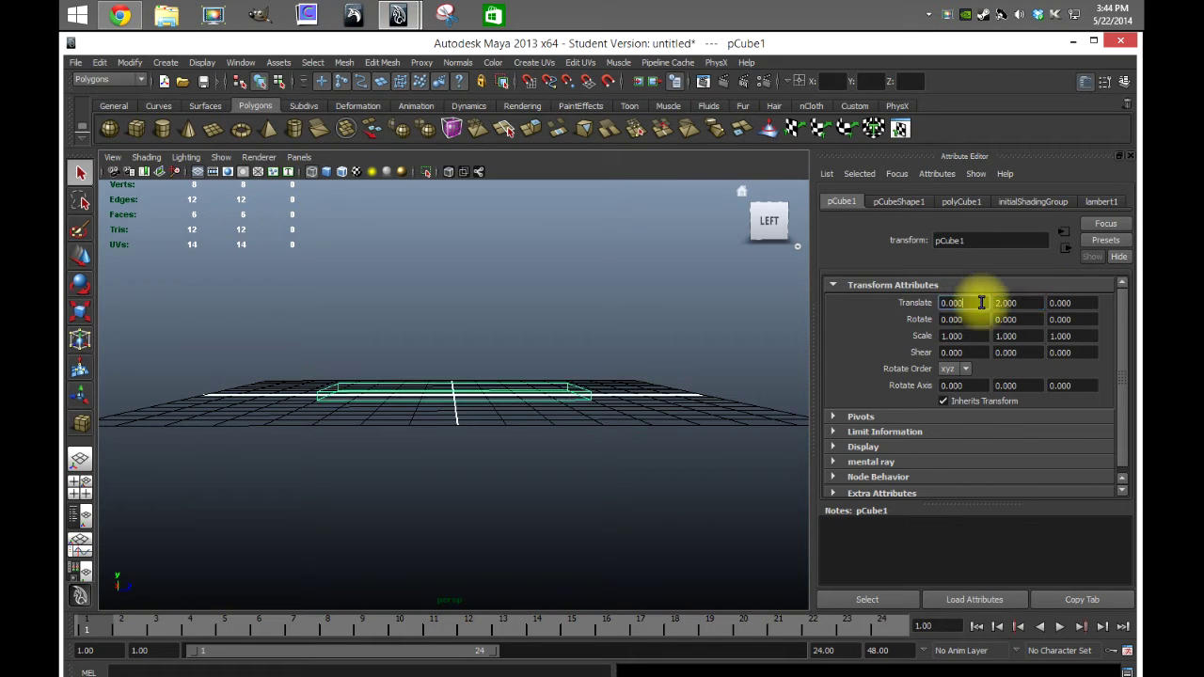
alt+drag(689, 415, 421, 294)
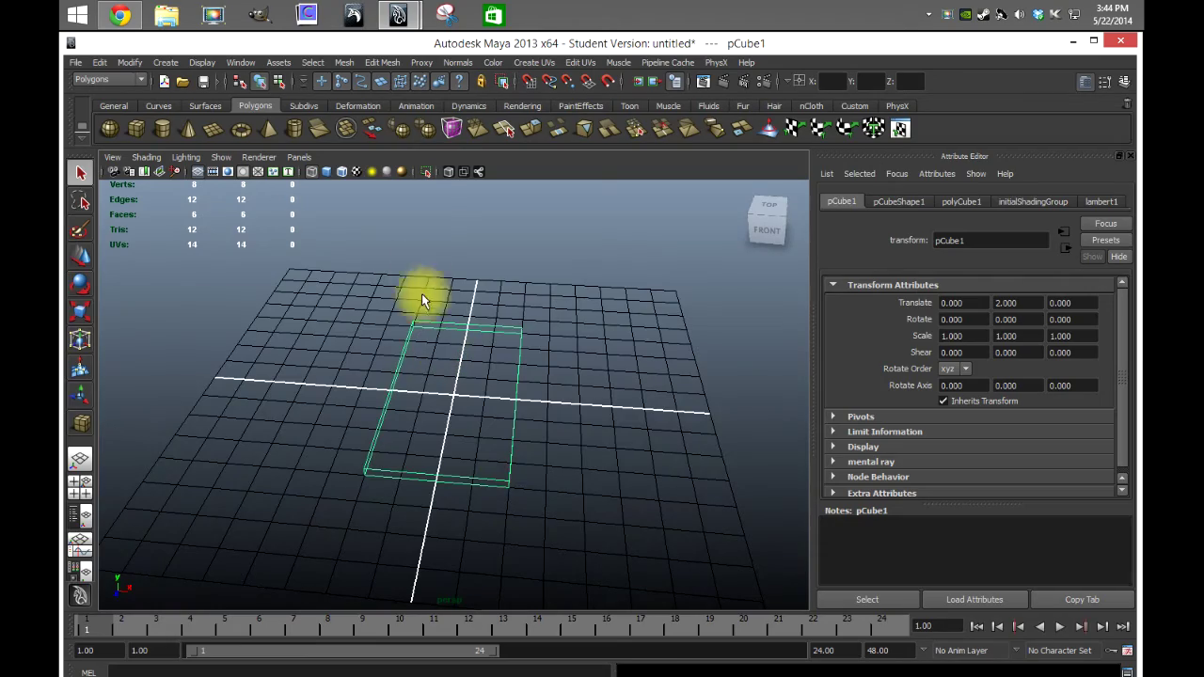
- Show the 64 by 128 slab shaded and orbit around it to inspect it
click(324, 171)
mouse_move(333, 317)
alt+mouse_down()
mouse_move(508, 282)
mouse_move(500, 317)
mouse_move(406, 357)
mouse_move(349, 338)
mouse_move(342, 320)
alt+mouse_up()
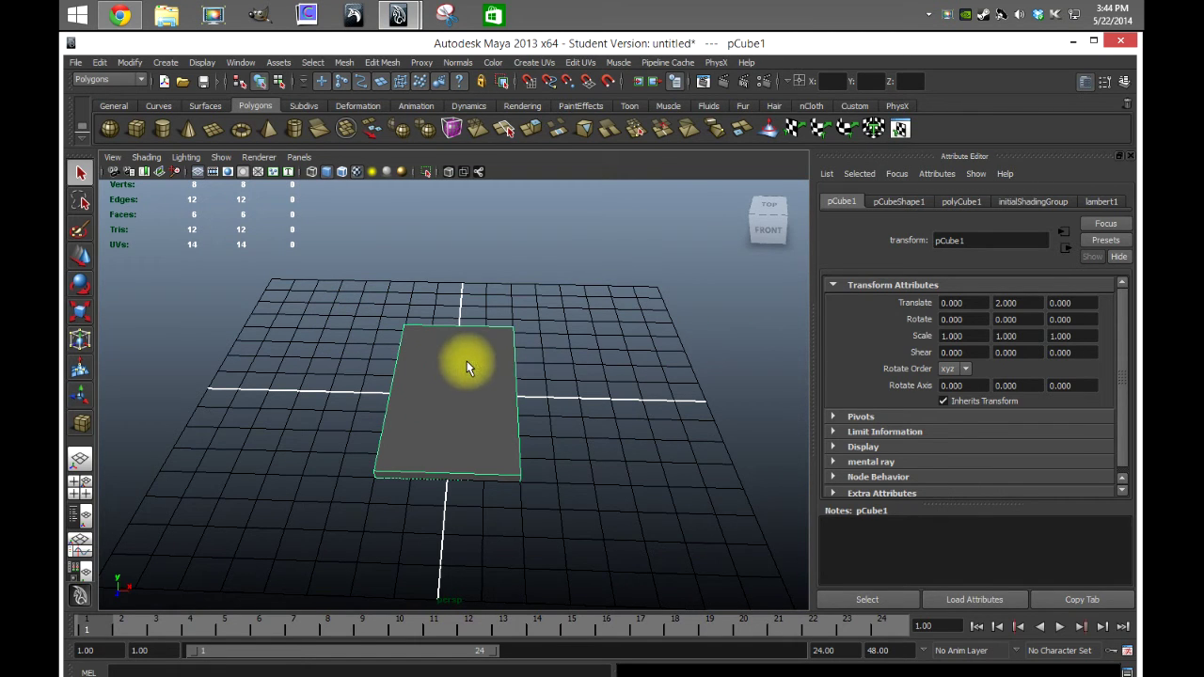
alt+drag(441, 354, 502, 424)
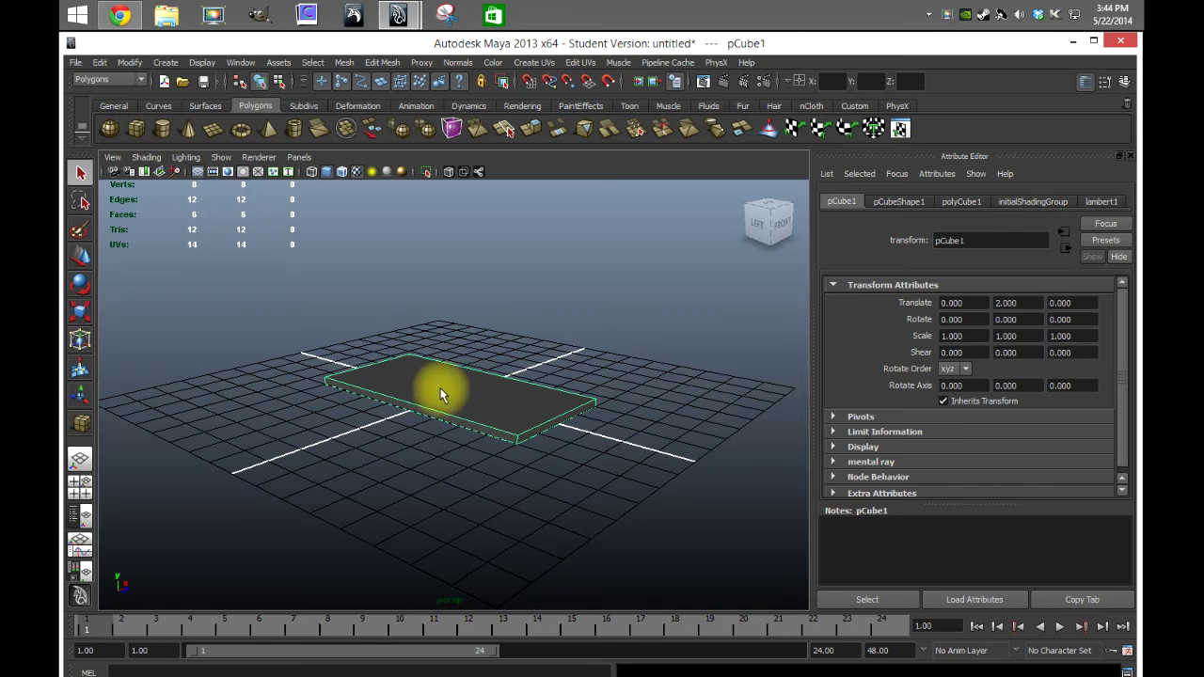
alt+drag(466, 388, 395, 392)
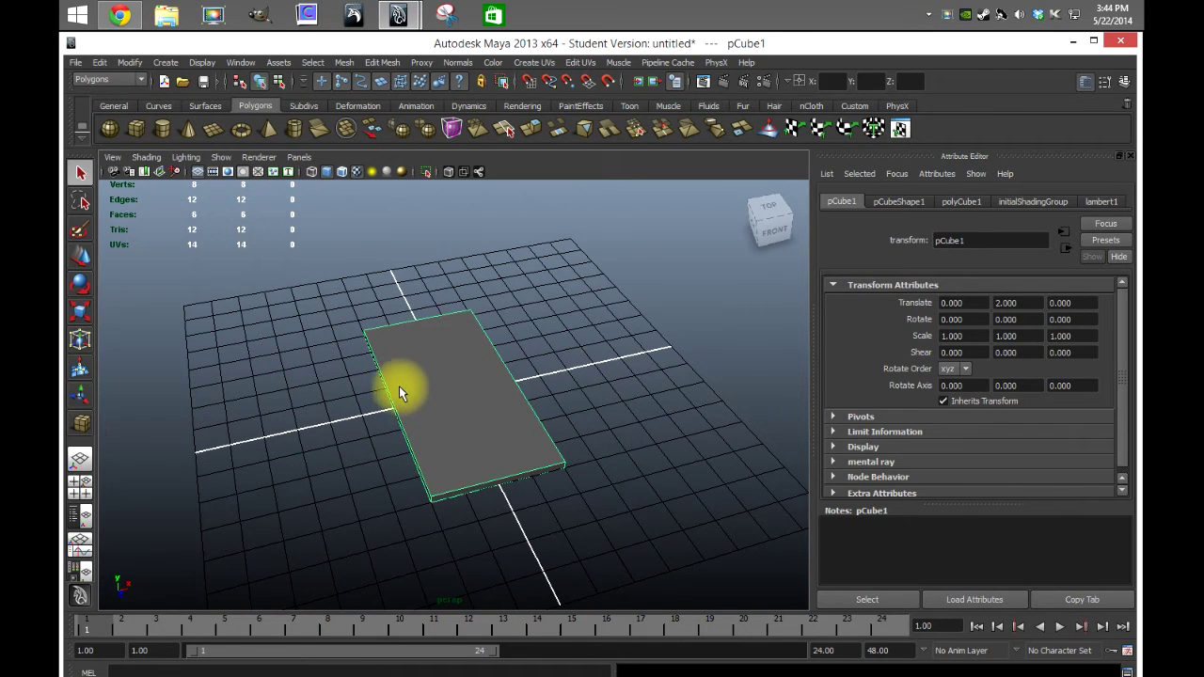
scroll(411, 411, up, 5)
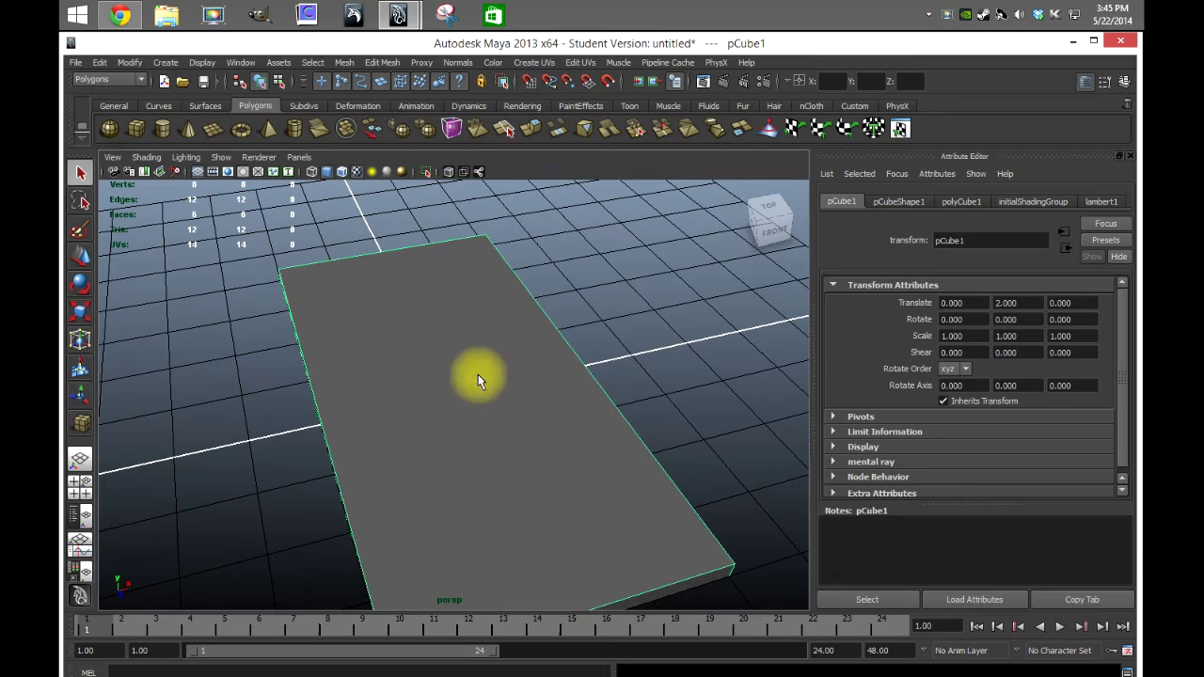
alt+drag(504, 459, 545, 430)
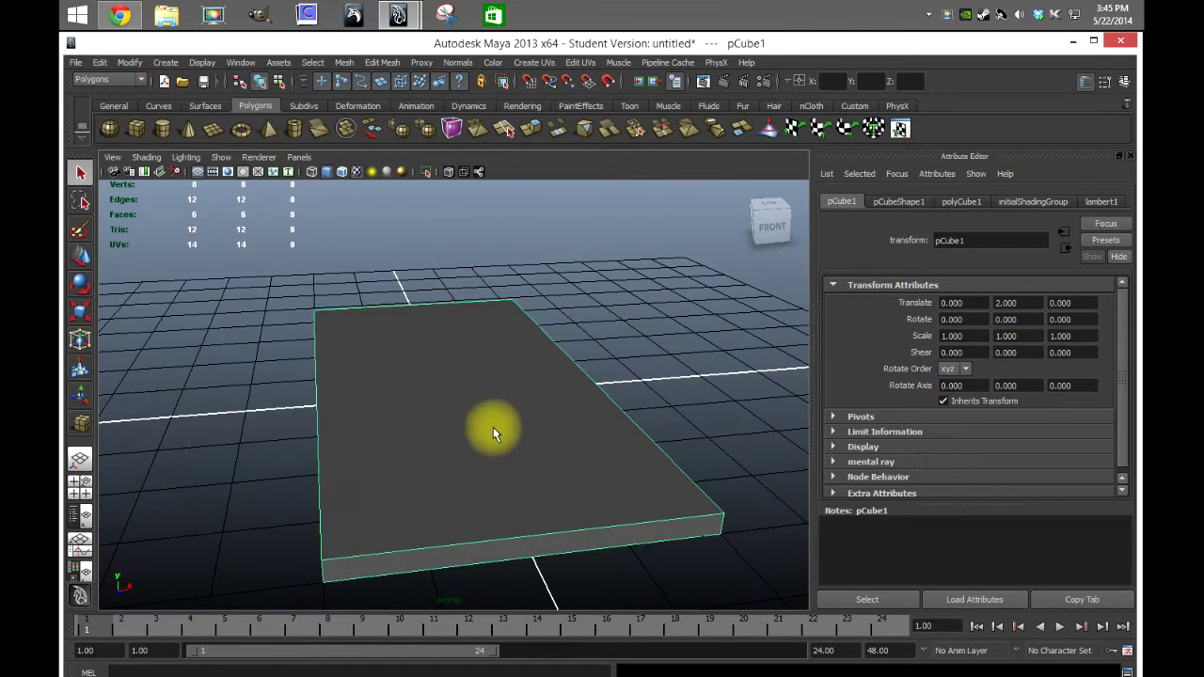
alt+drag(430, 384, 434, 338)
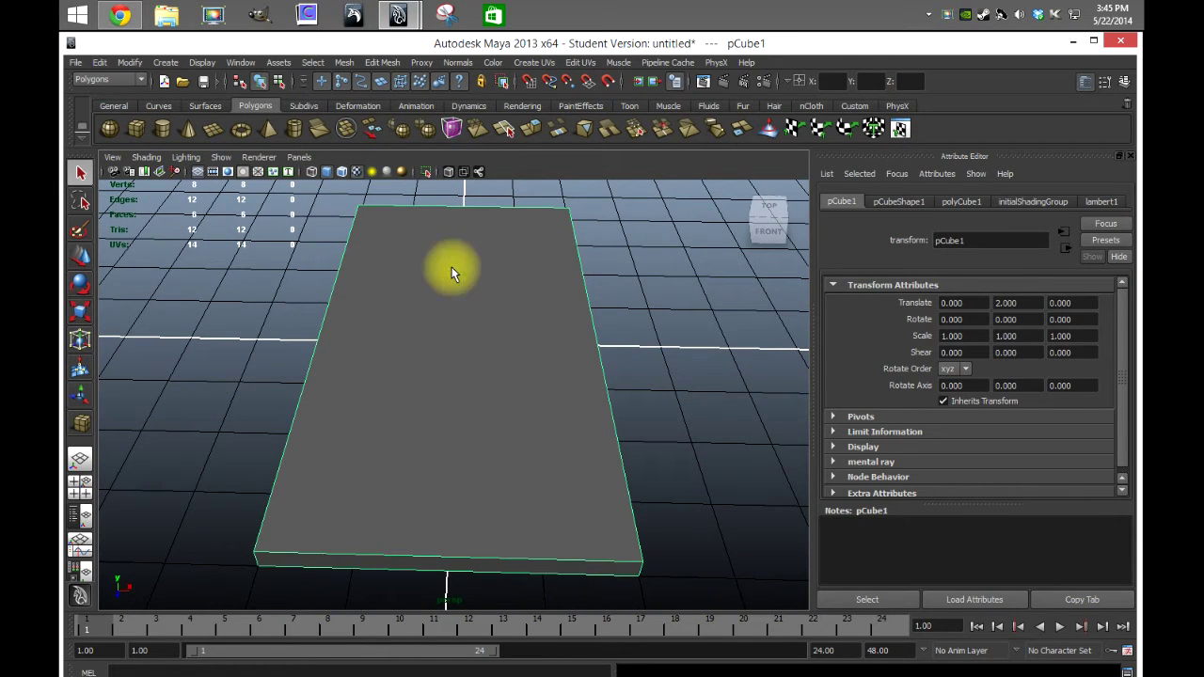
- Select the slab's top face in Face mode and extrude it
click(397, 63)
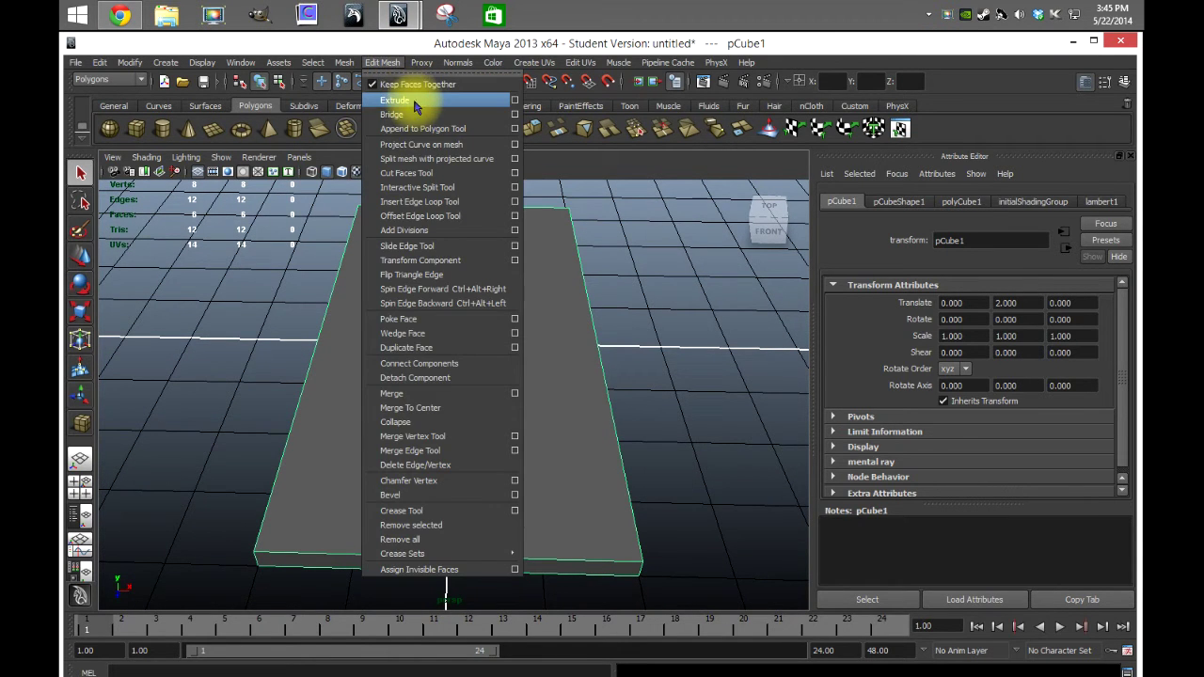
click(338, 379)
right_drag(420, 311, 464, 288)
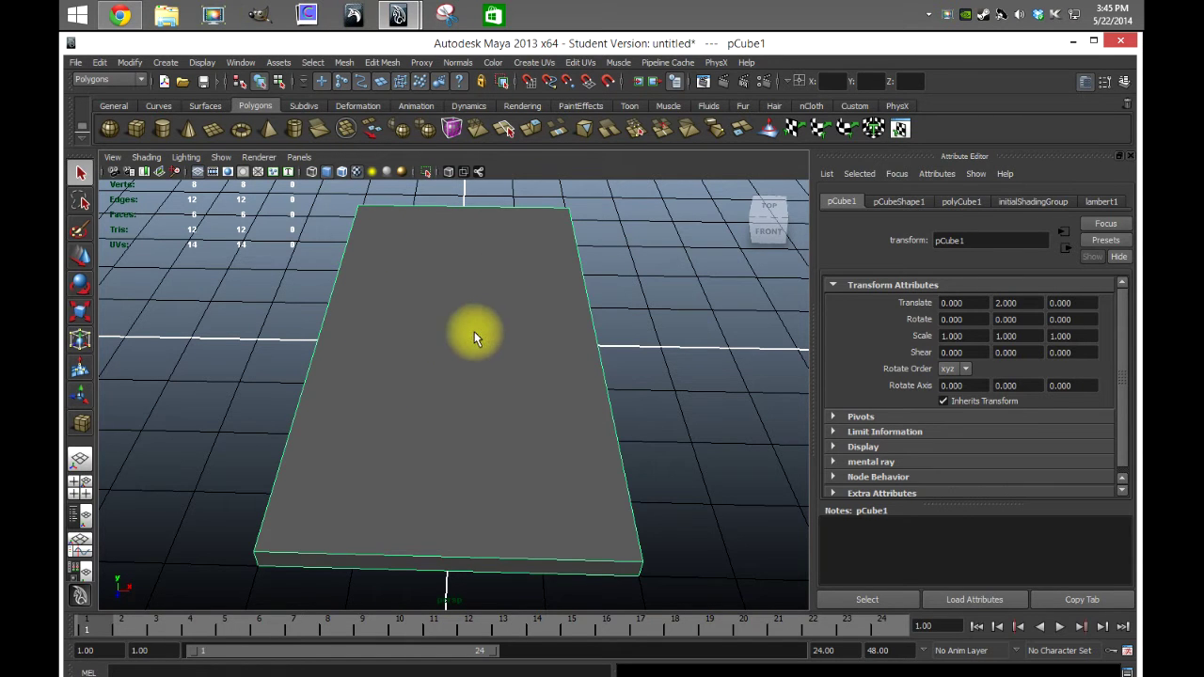
alt+drag(474, 331, 379, 354)
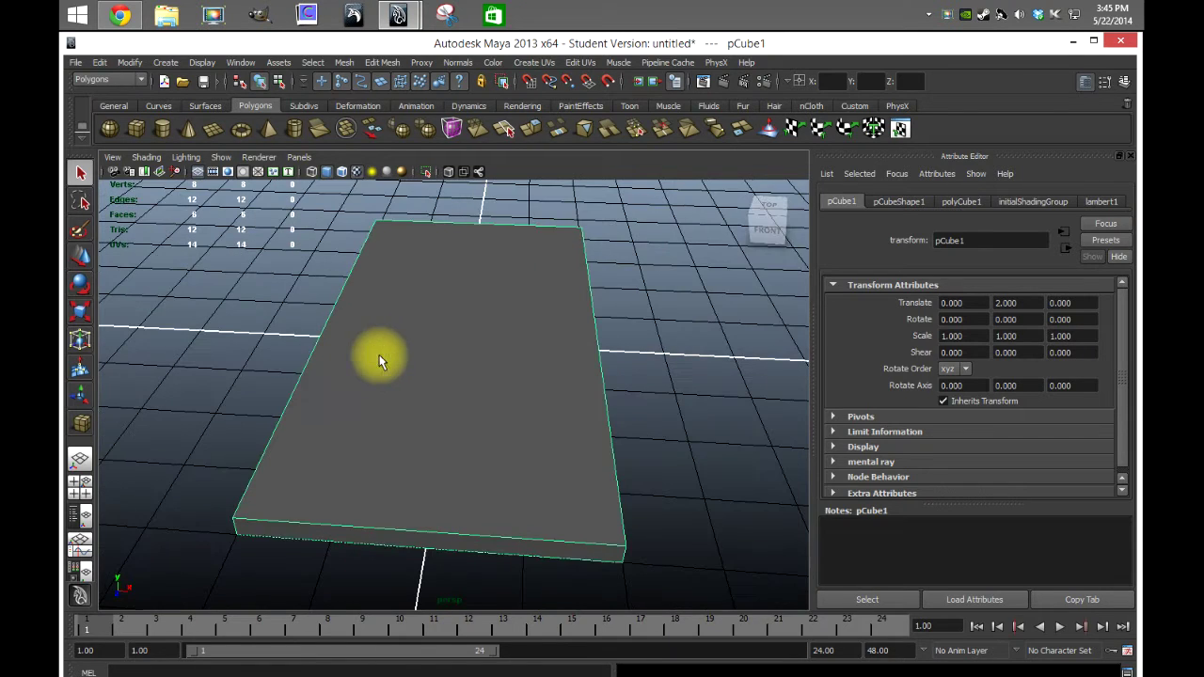
click(376, 62)
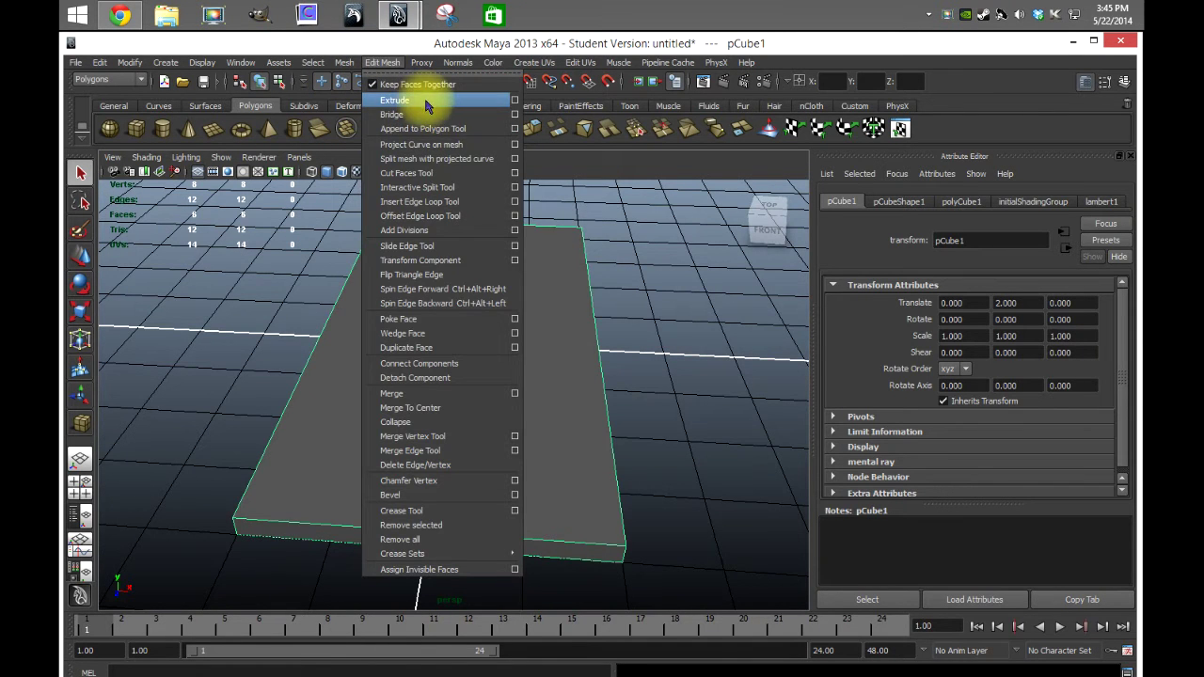
right_click(559, 299)
right_drag(558, 299, 563, 331)
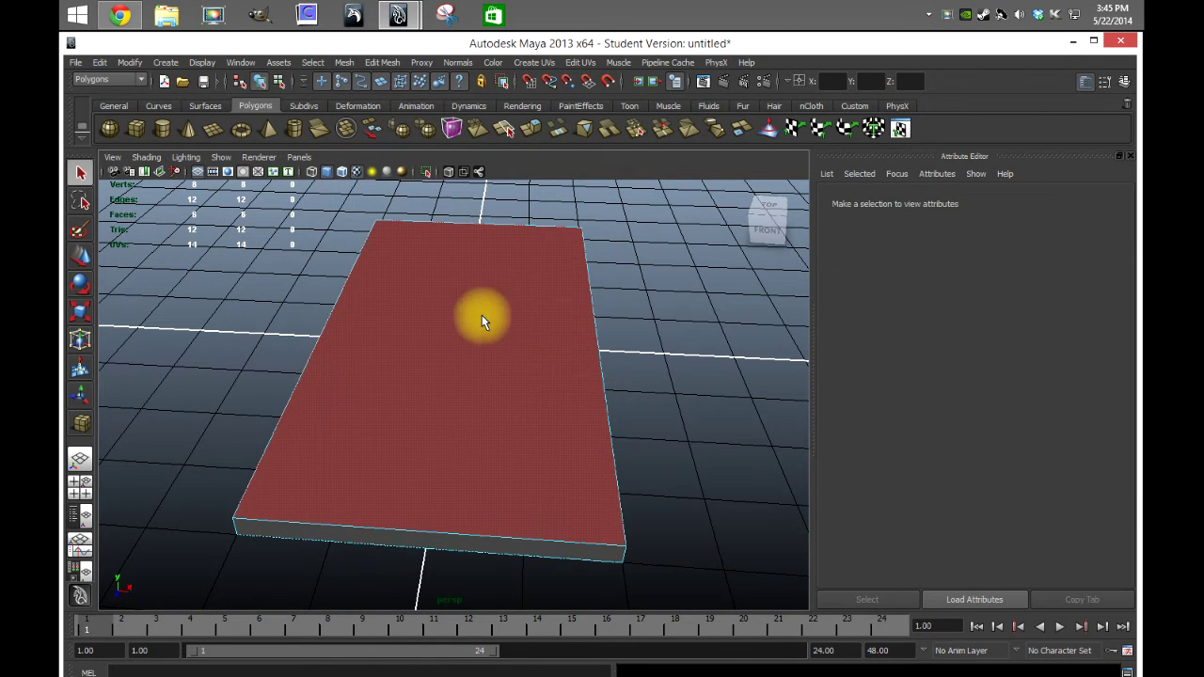
click(379, 382)
alt+drag(379, 381, 309, 418)
click(380, 62)
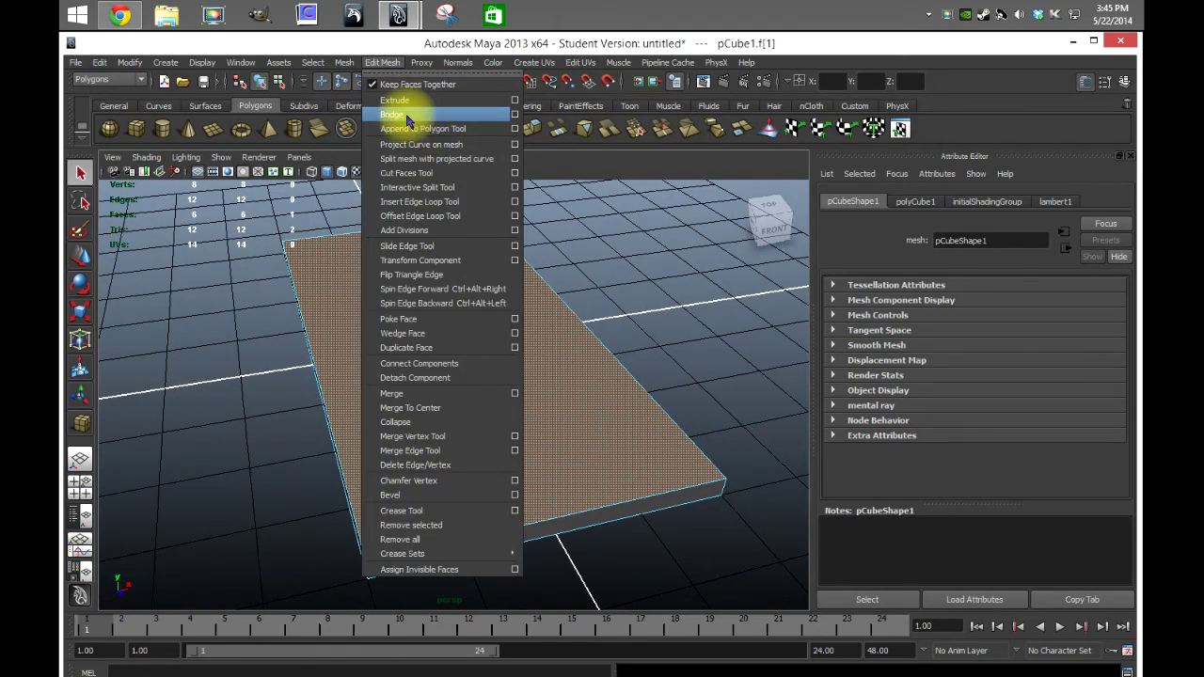
click(403, 94)
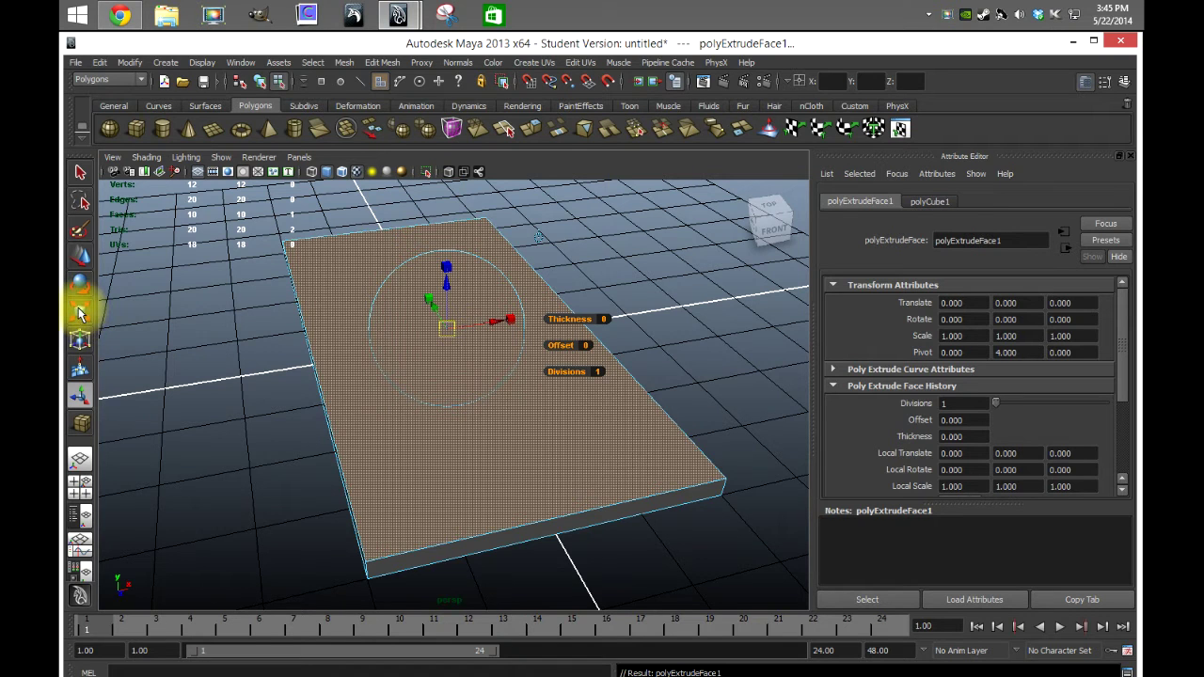
- Select the extruded face with the Scale tool and switch the viewport to top view
click(80, 315)
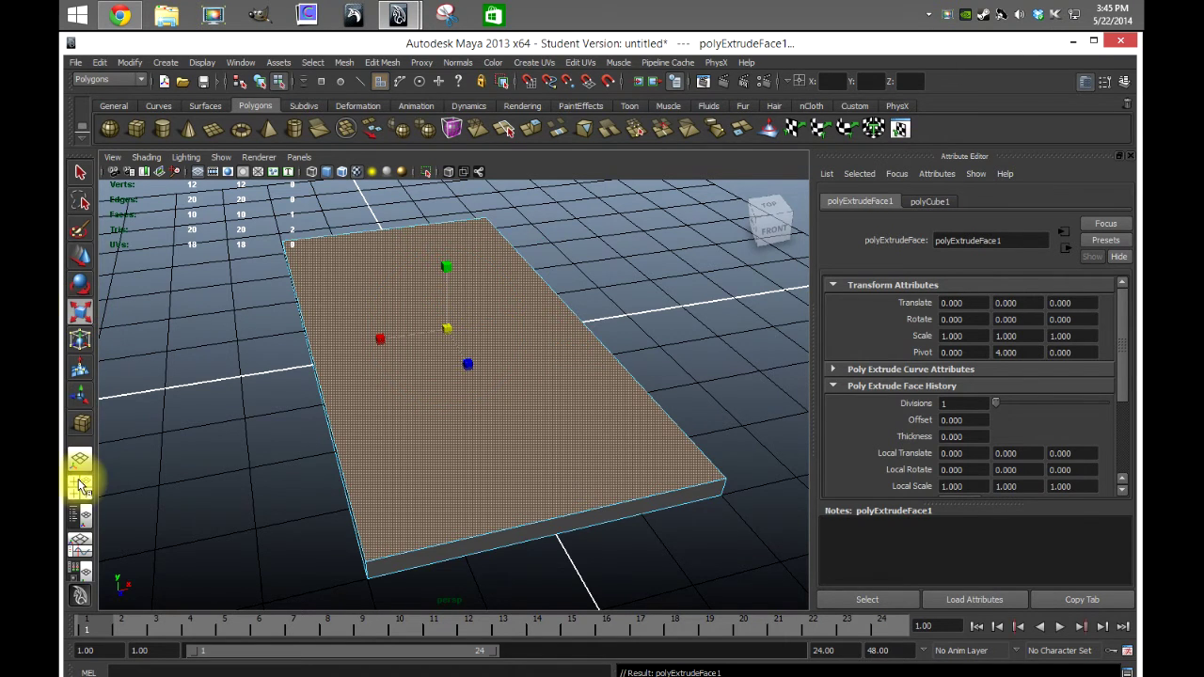
click(80, 488)
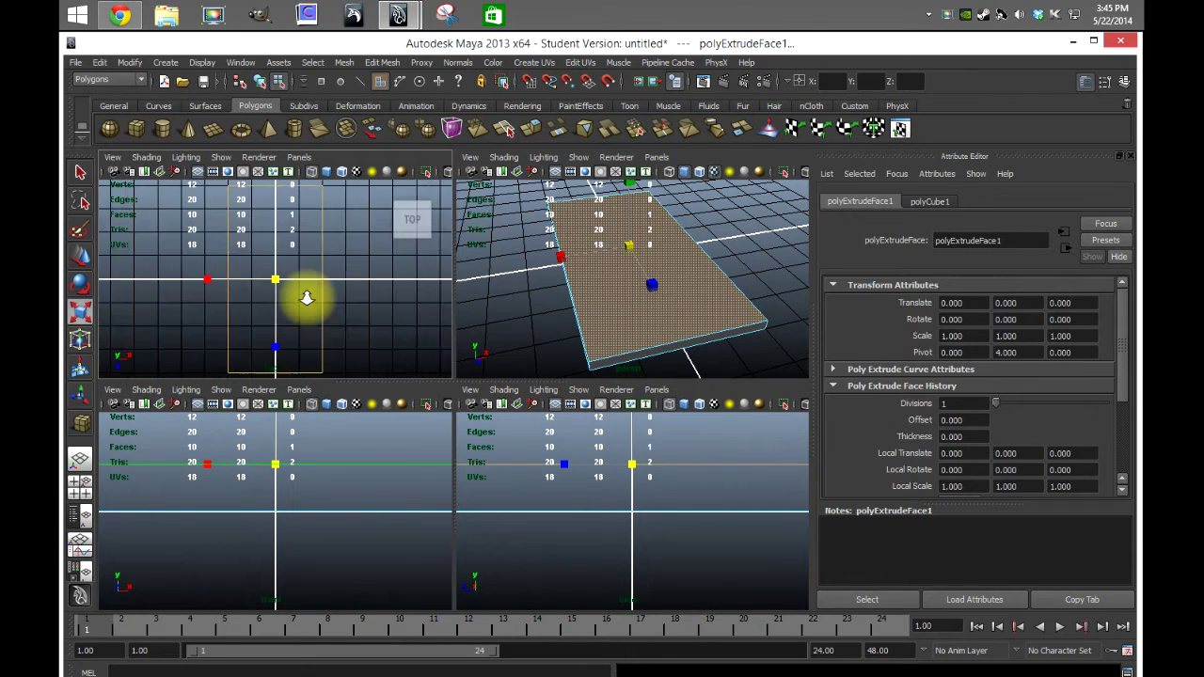
key(f)
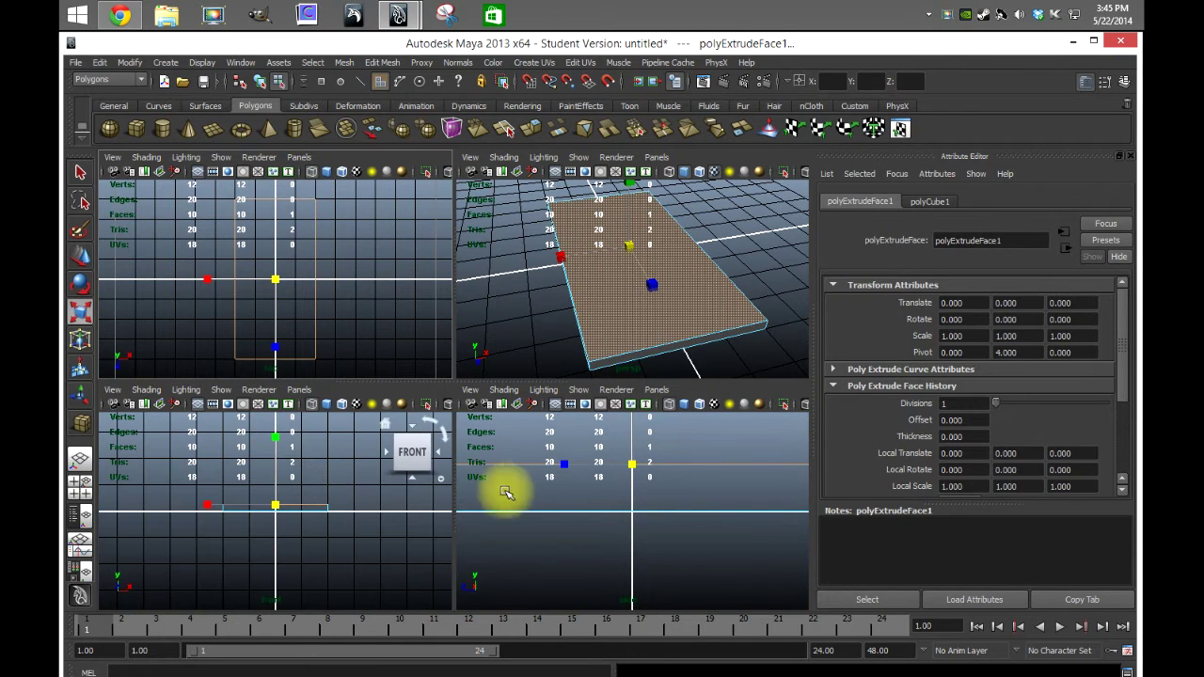
key(f)
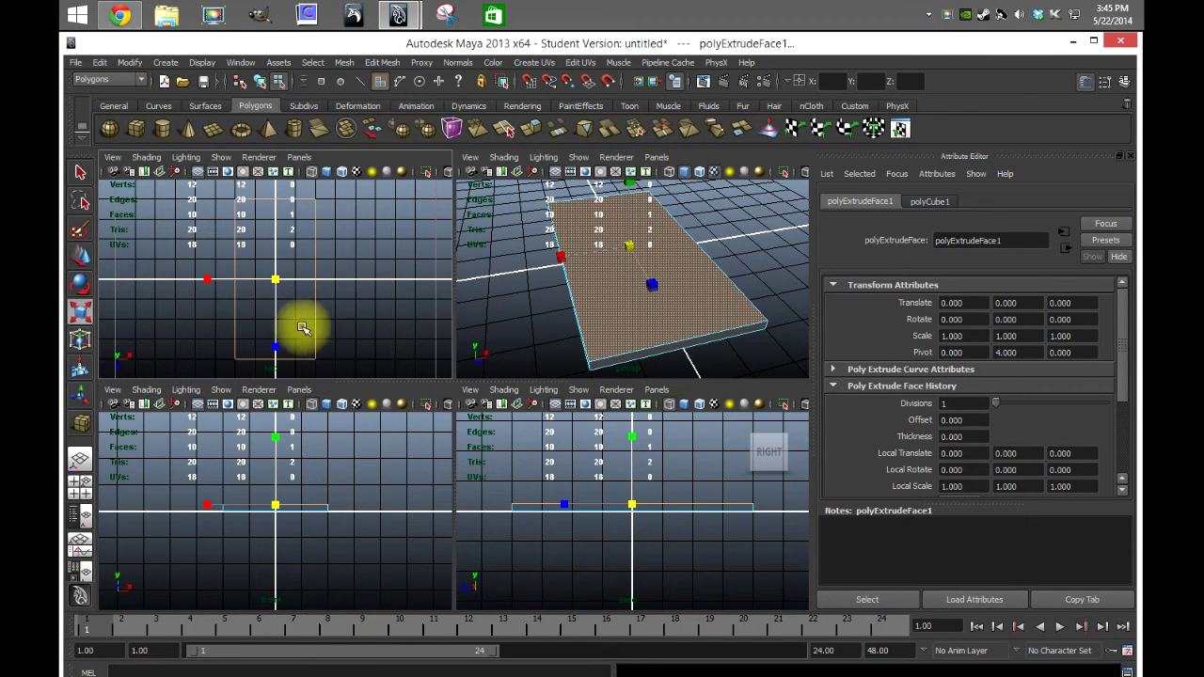
click(80, 461)
click(406, 324)
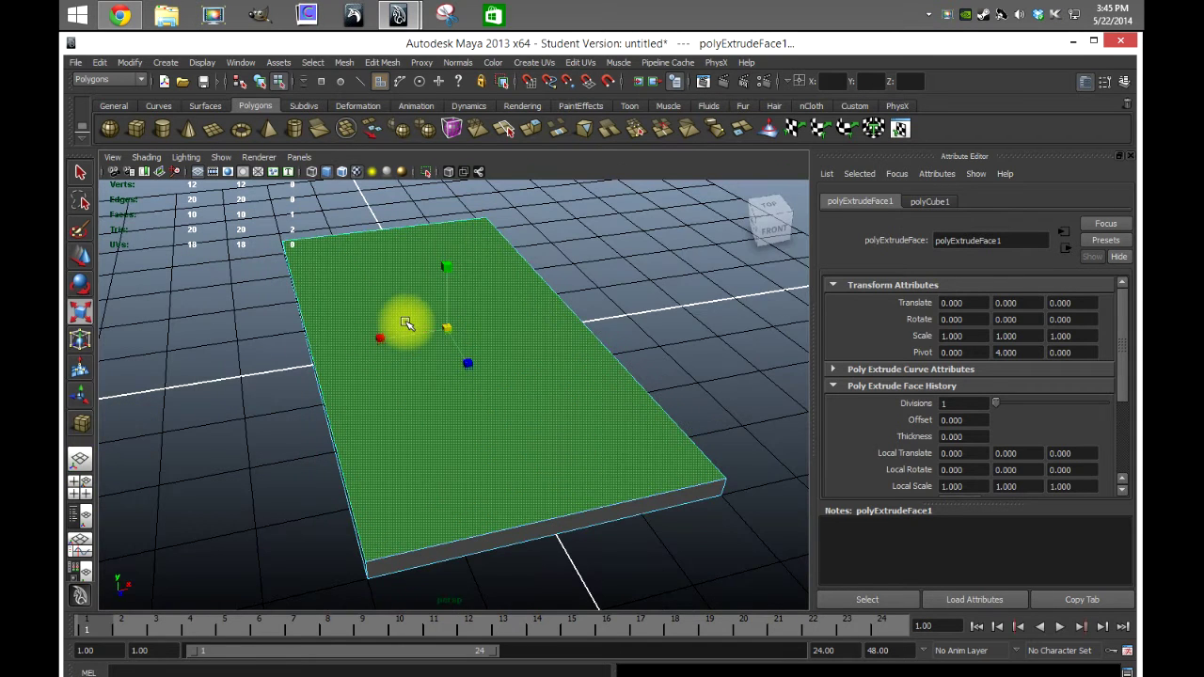
key(space)
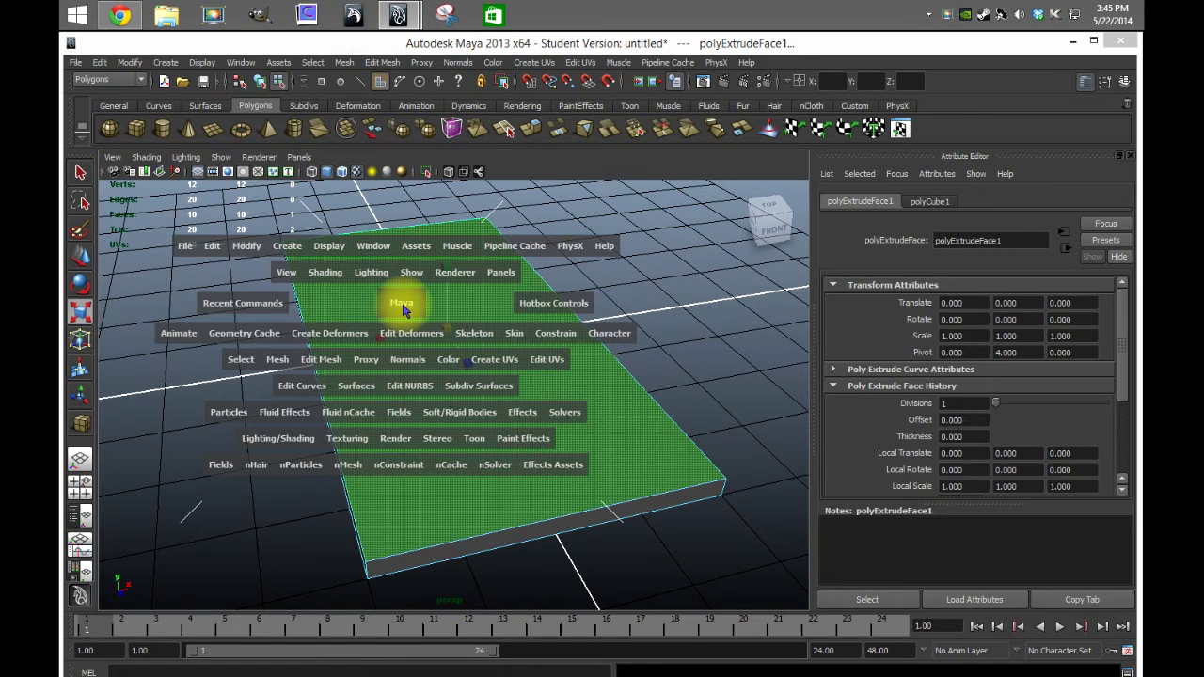
click(401, 303)
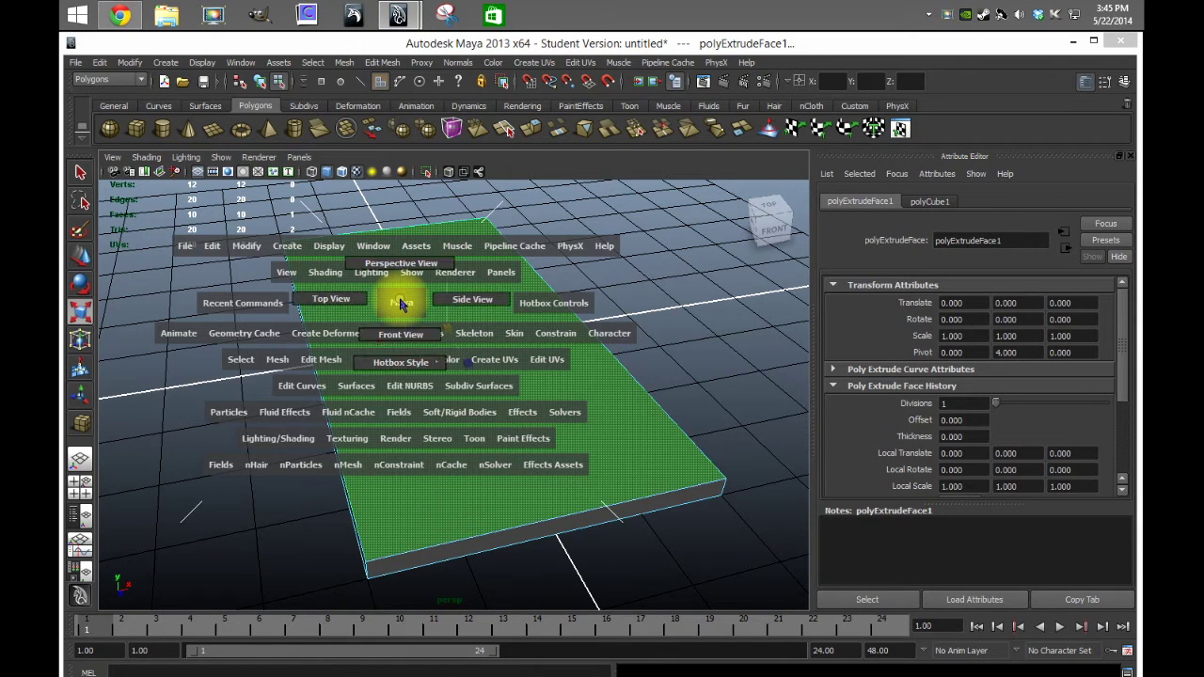
drag(401, 303, 335, 307)
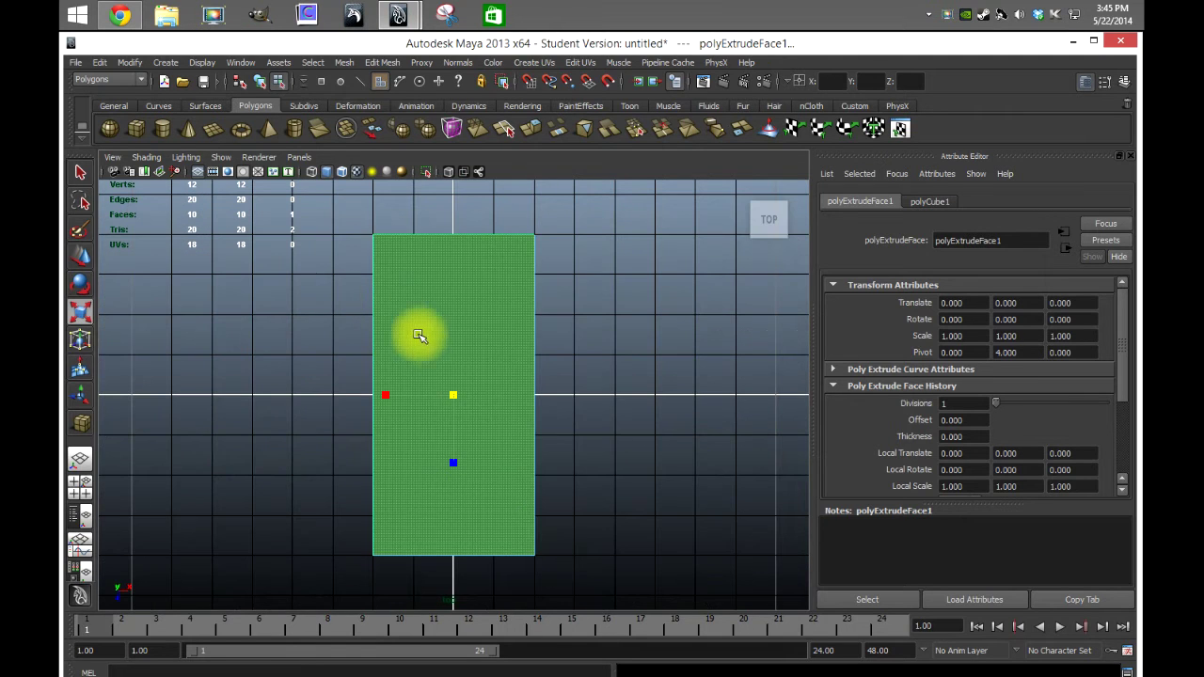
- In wireframe top view, scale the extruded face inward, leaving an even border
click(311, 171)
scroll(404, 350, up, 1)
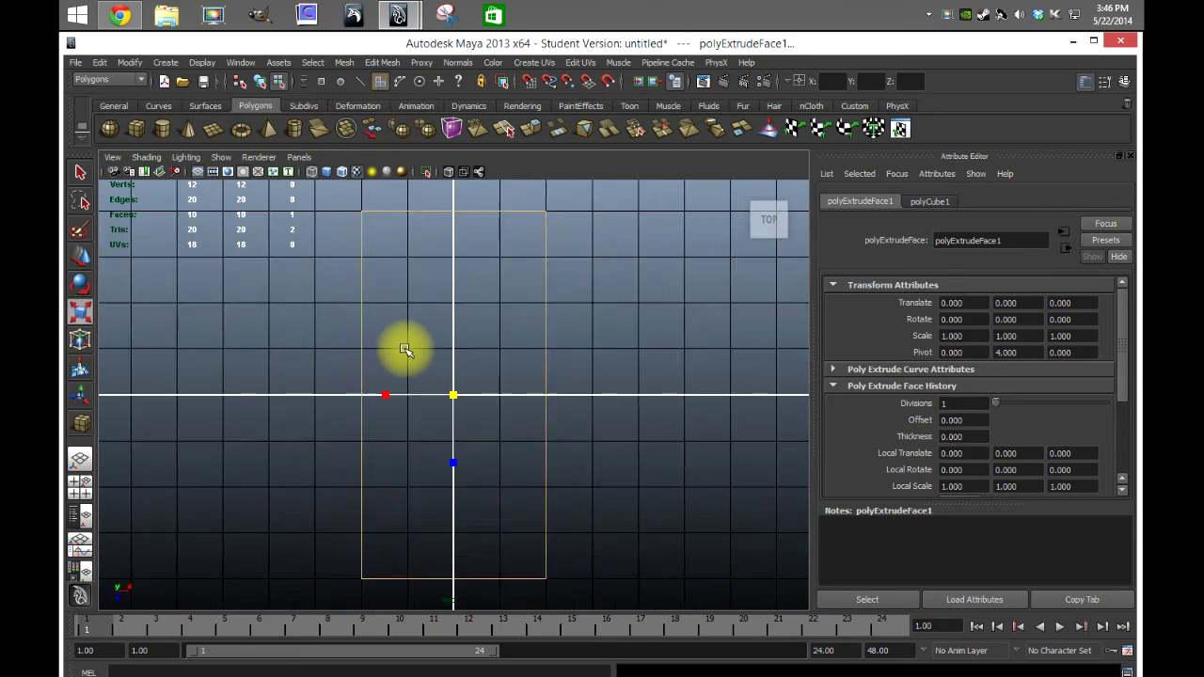
scroll(404, 350, up, 2)
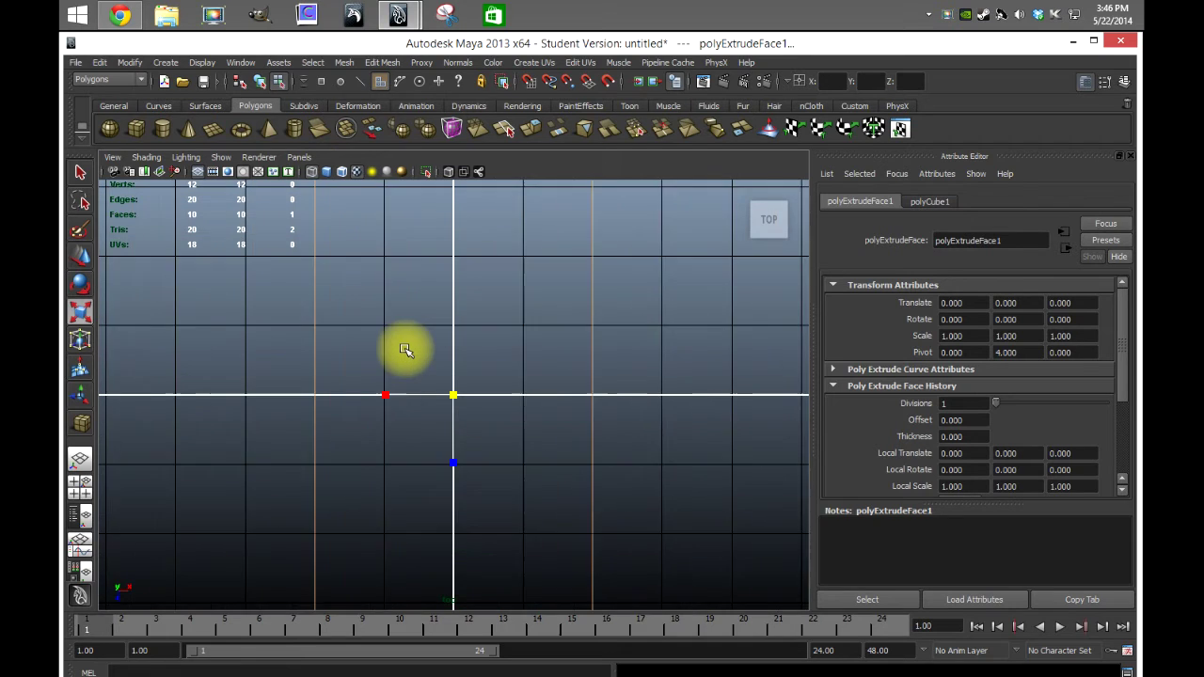
click(258, 422)
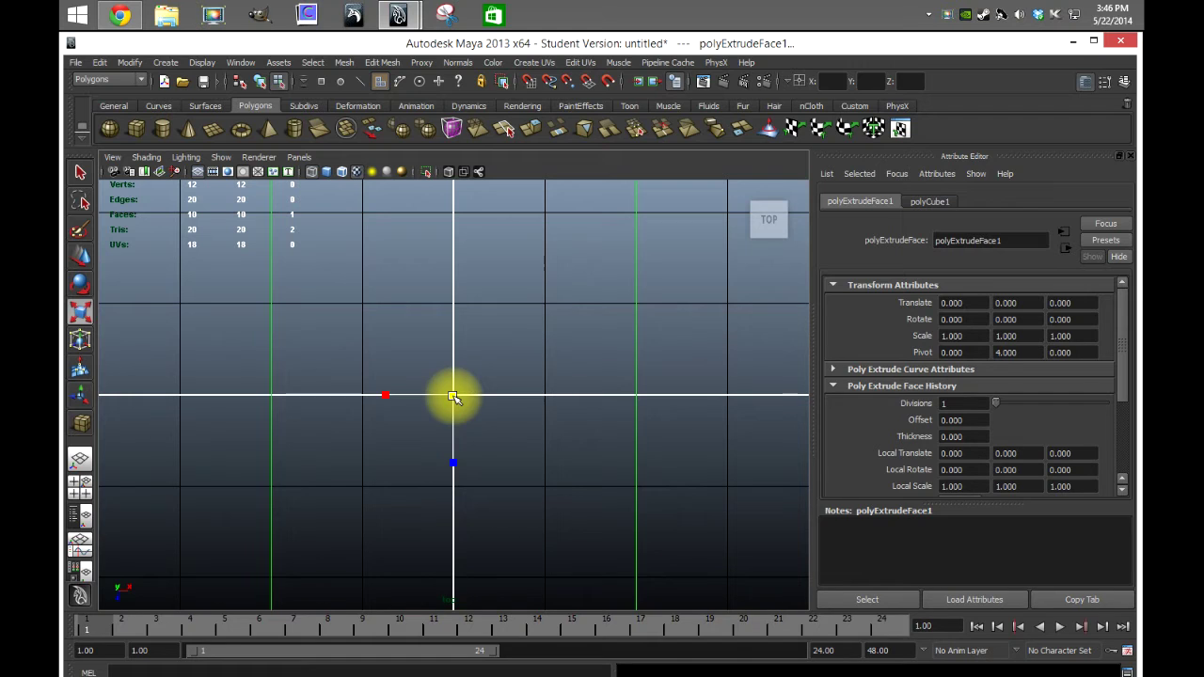
drag(452, 397, 367, 389)
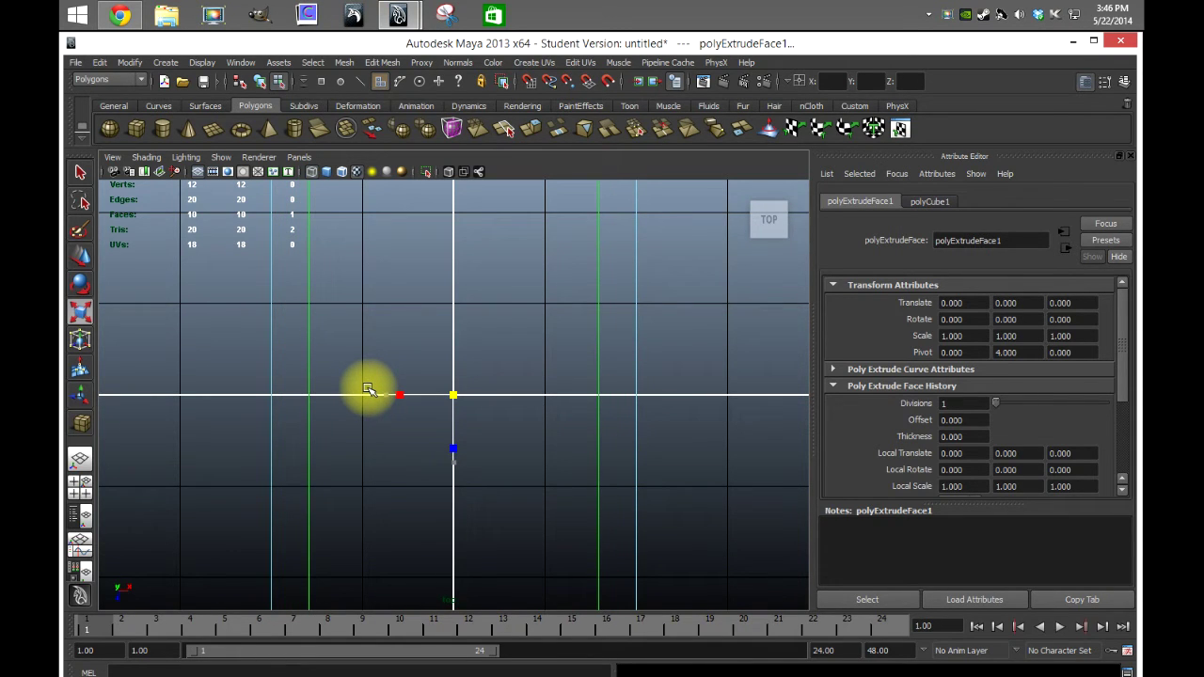
scroll(470, 395, down, 4)
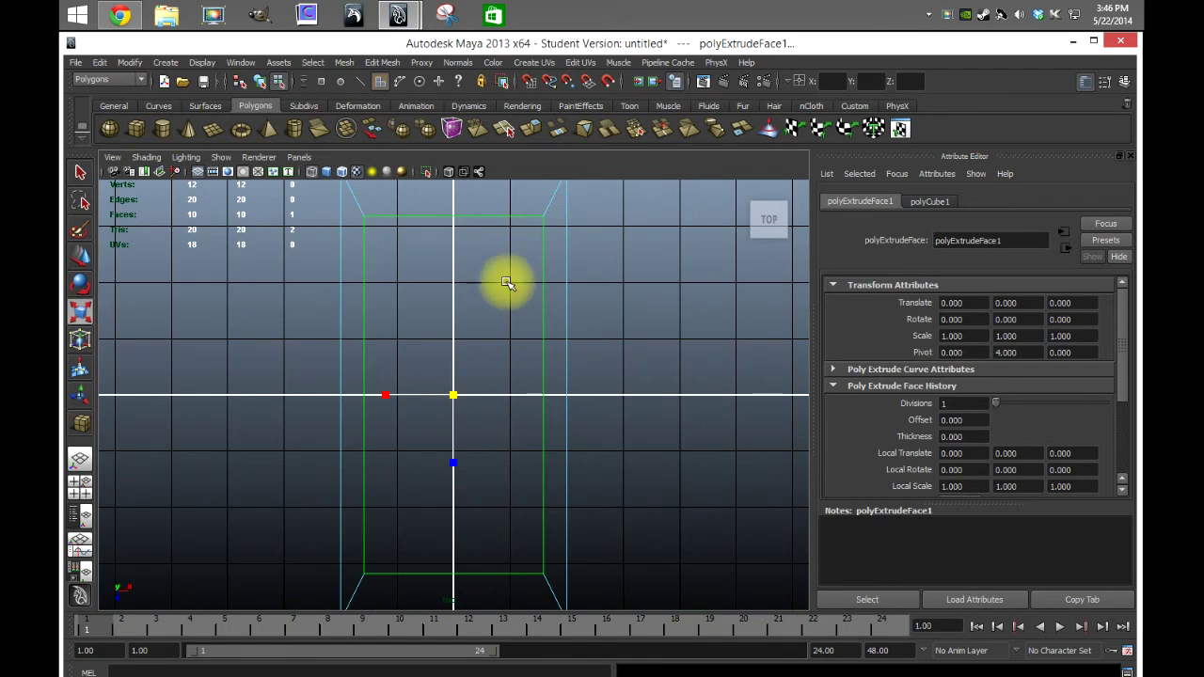
scroll(512, 252, down, 1)
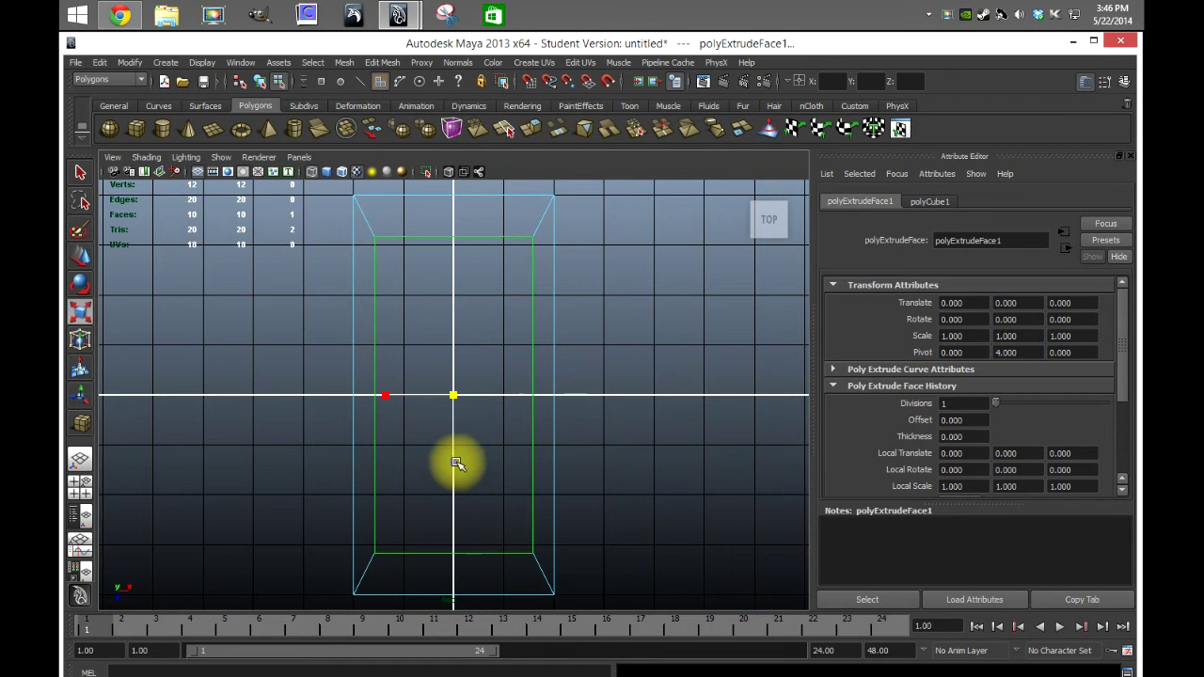
drag(453, 465, 455, 473)
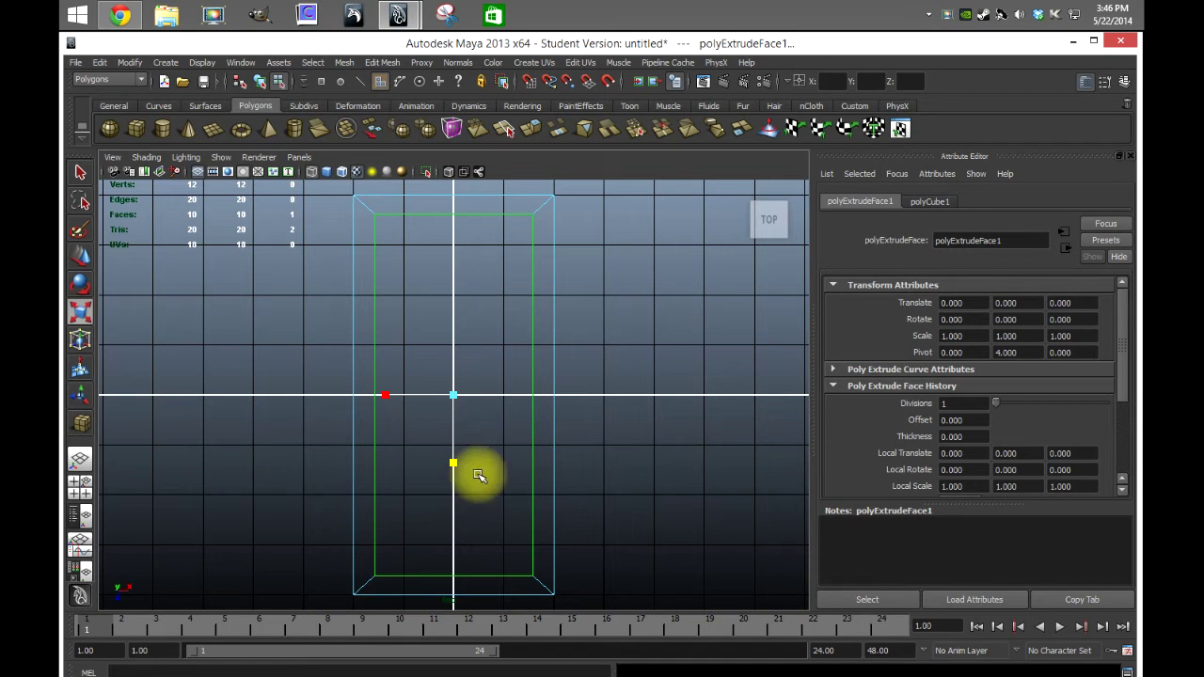
- Back in shaded perspective, select the inner picture face and extrude it again
click(79, 460)
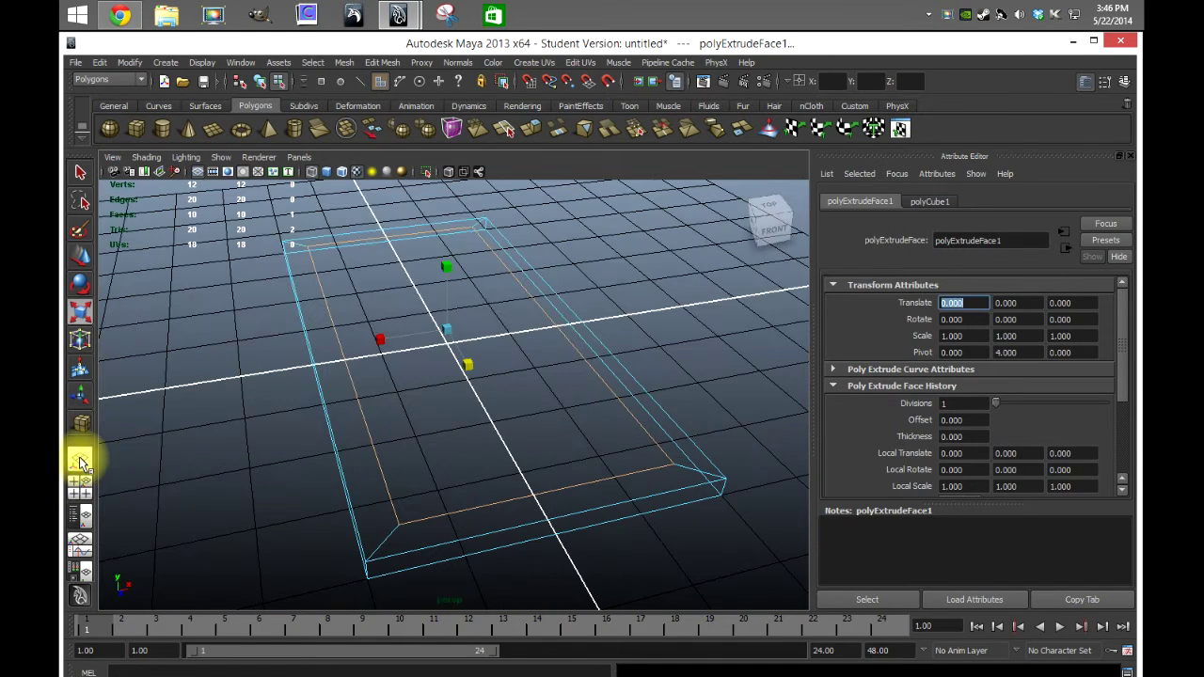
click(326, 173)
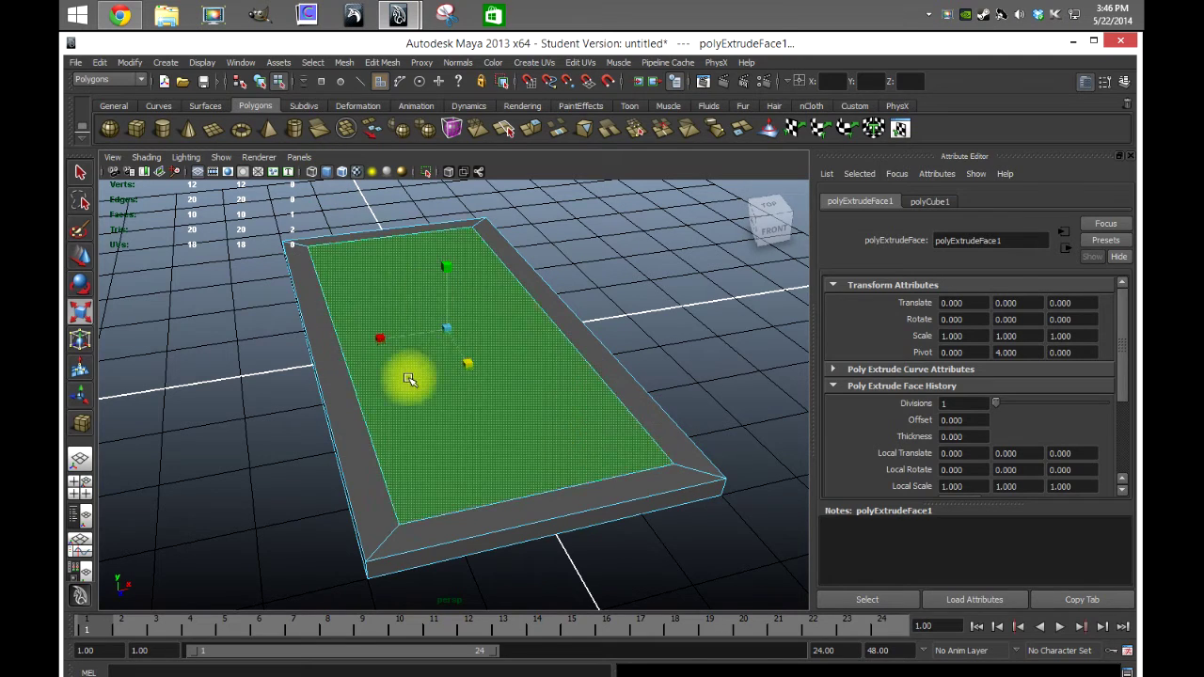
click(174, 352)
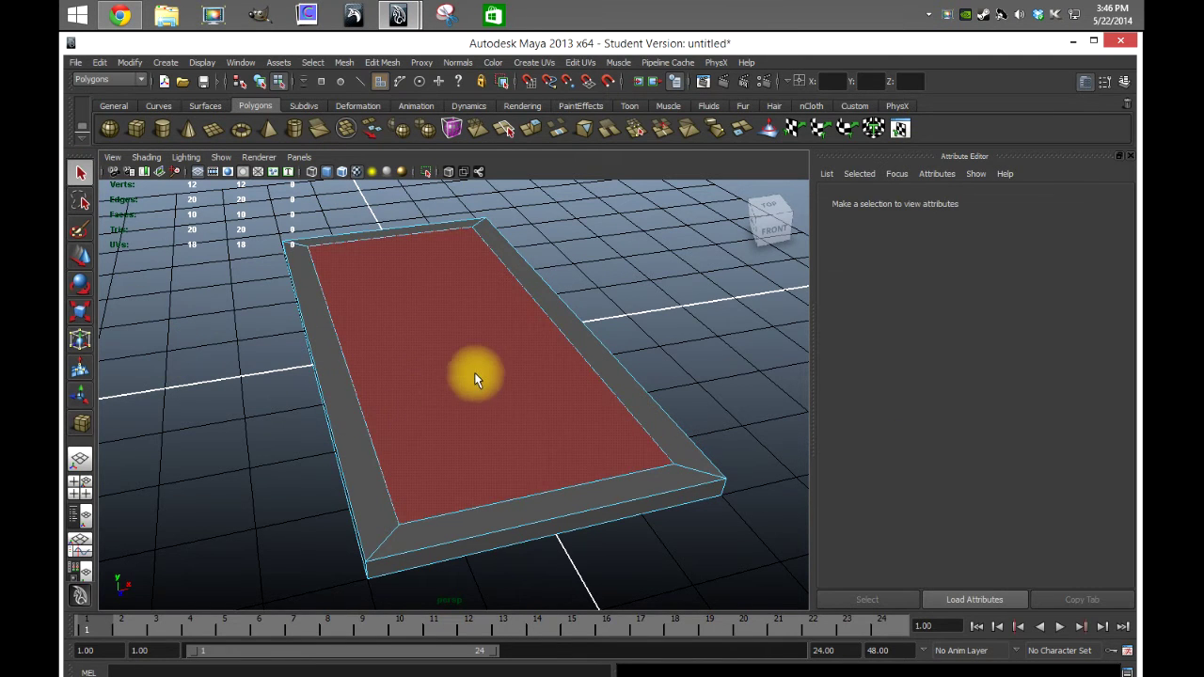
alt+drag(407, 522, 295, 514)
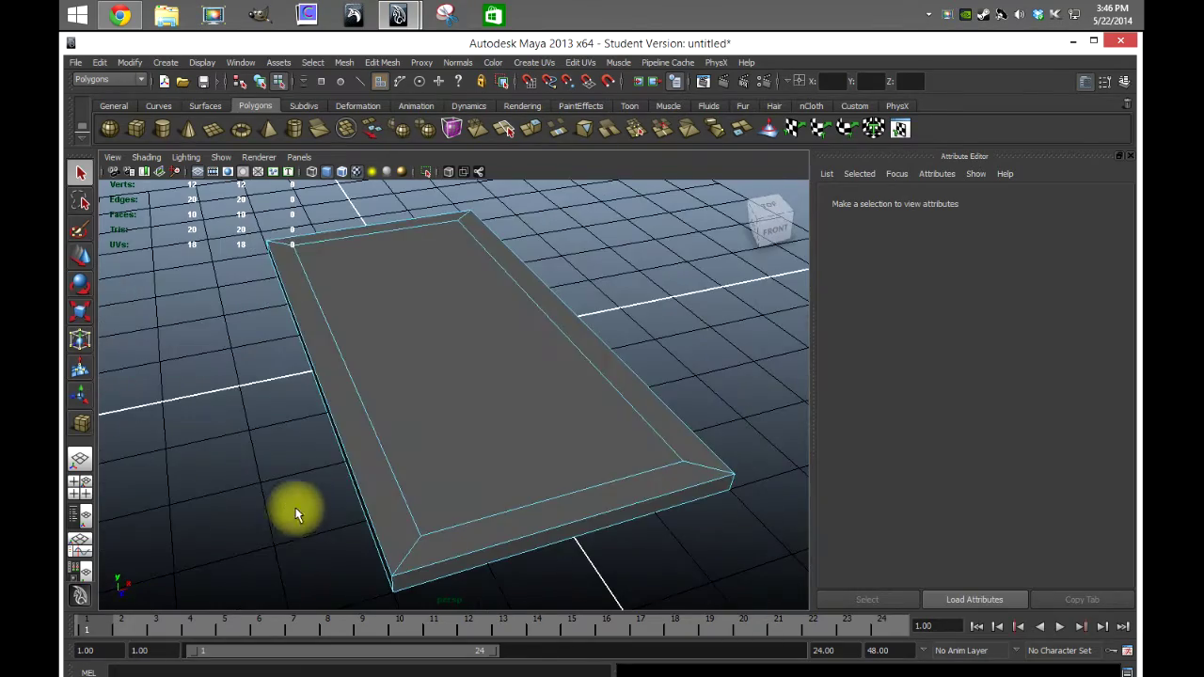
click(419, 381)
alt+drag(357, 417, 264, 479)
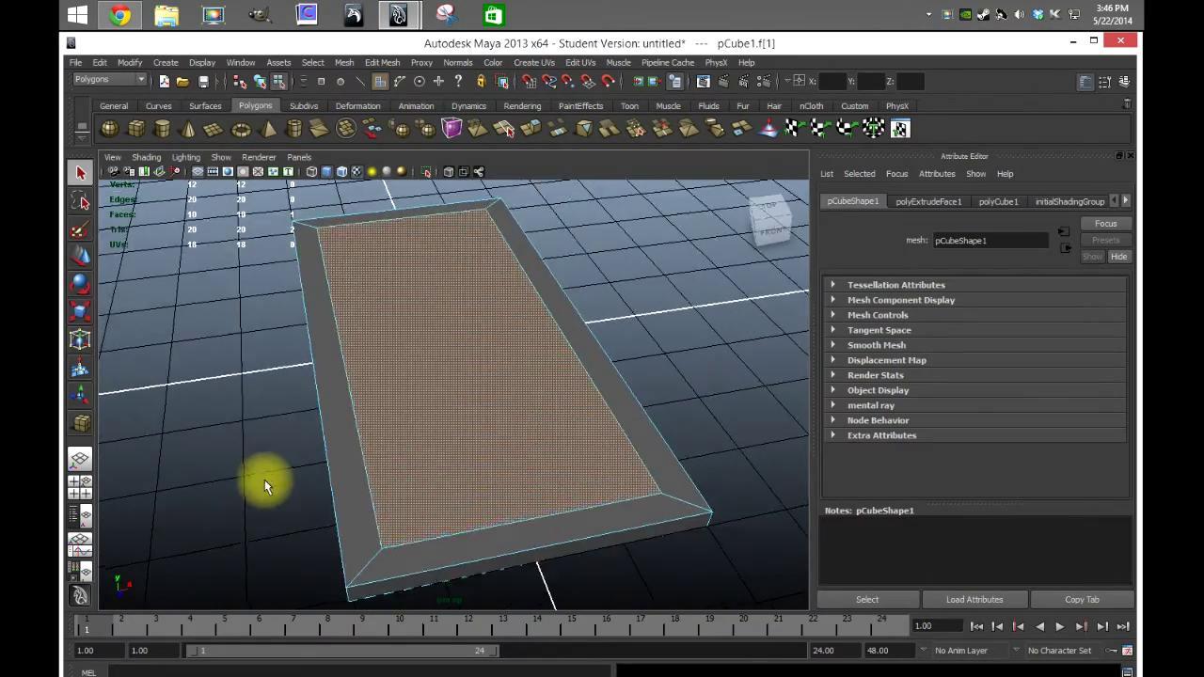
click(365, 64)
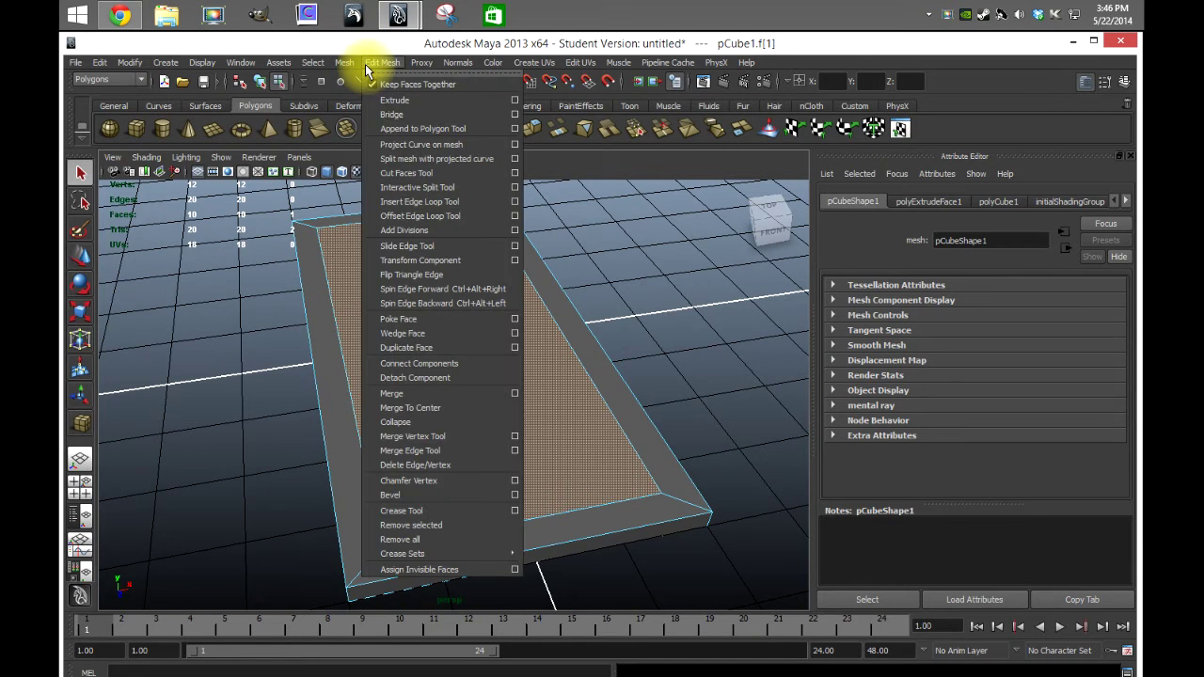
click(399, 100)
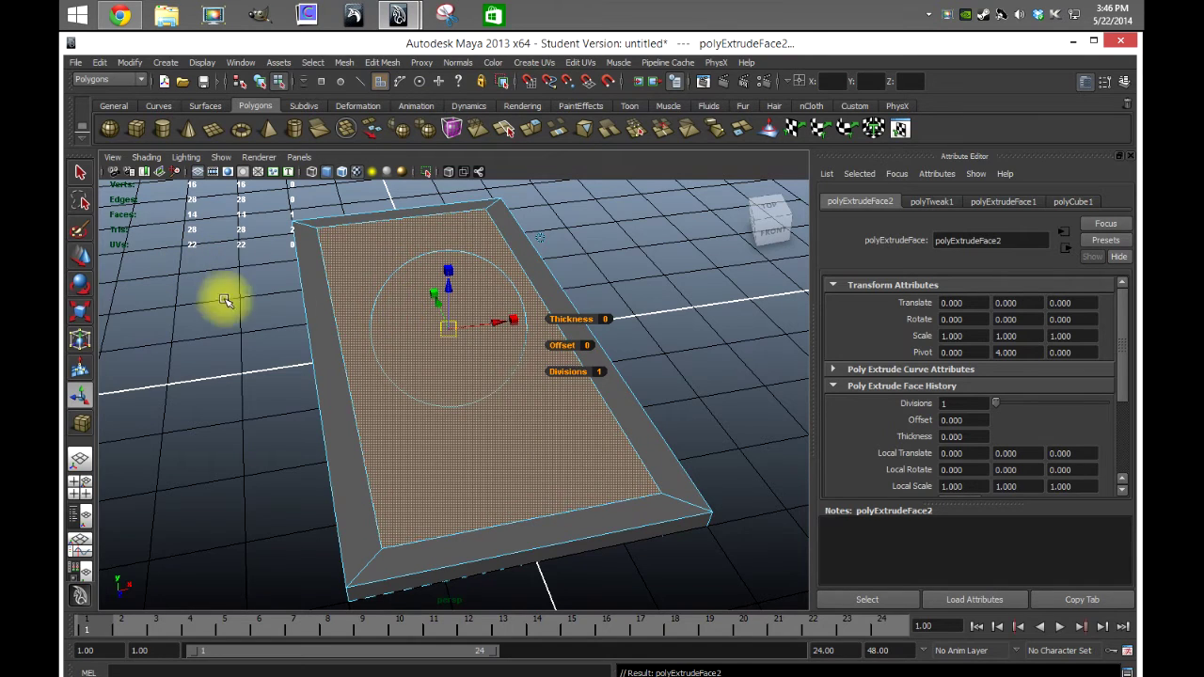
- In the front view, push the new extrusion 2.914 units down into the slab
alt+drag(317, 379, 395, 341)
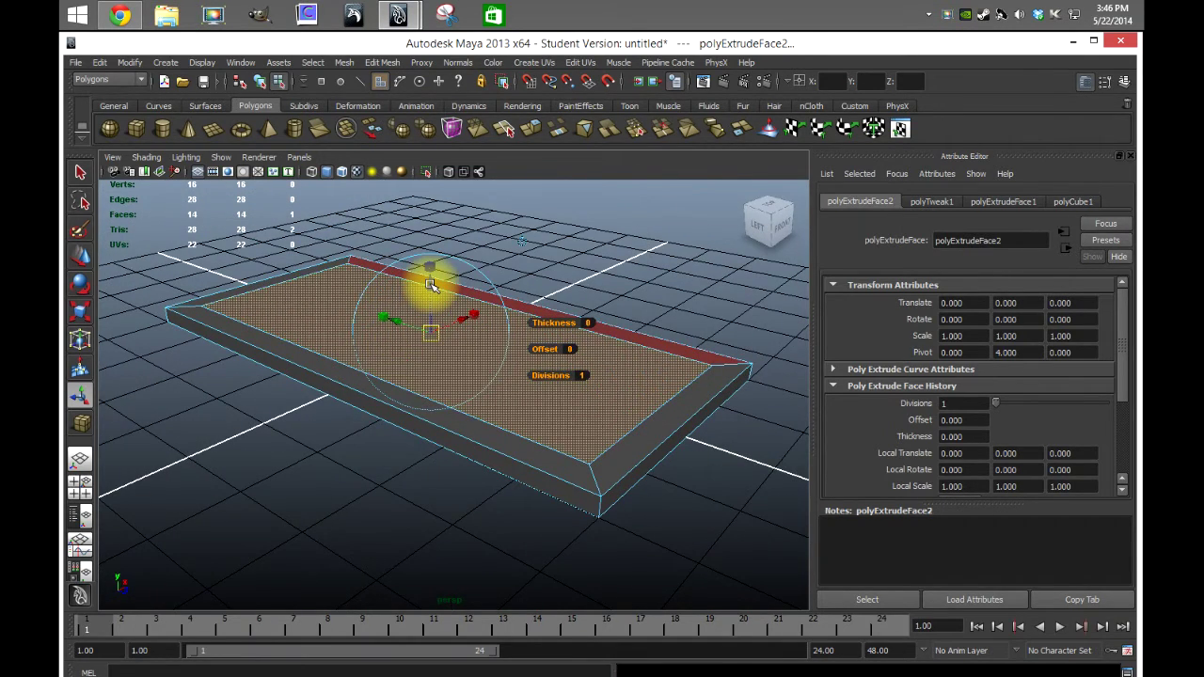
click(80, 481)
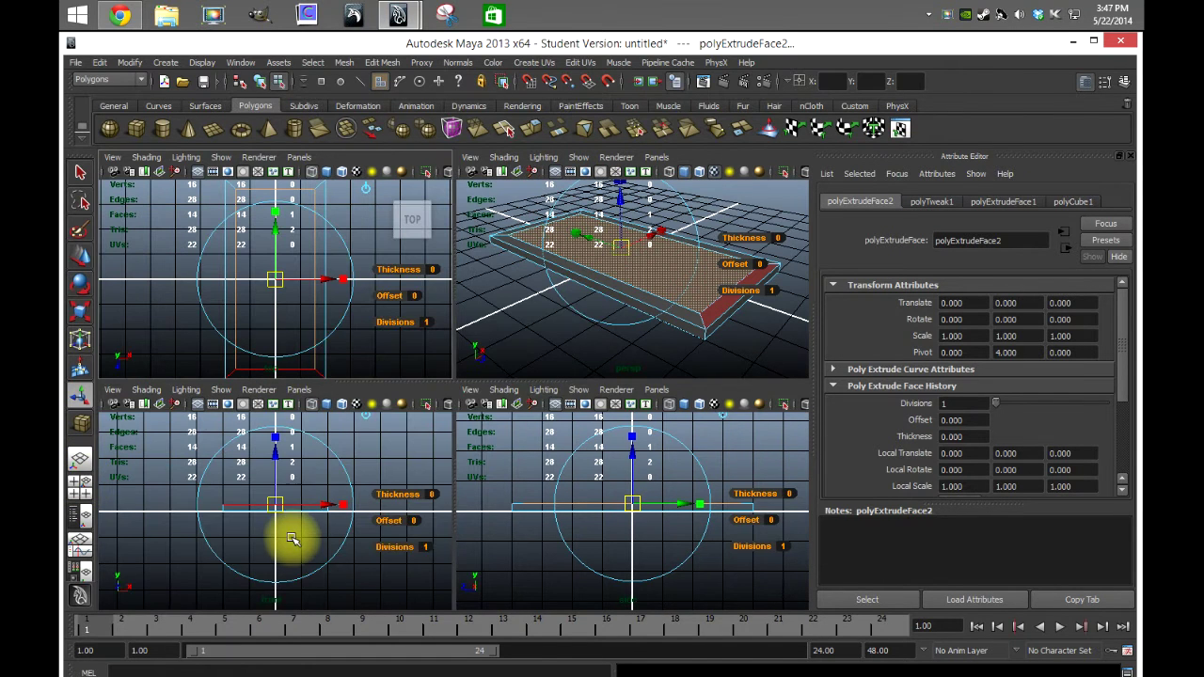
alt+middle_drag(289, 537, 287, 517)
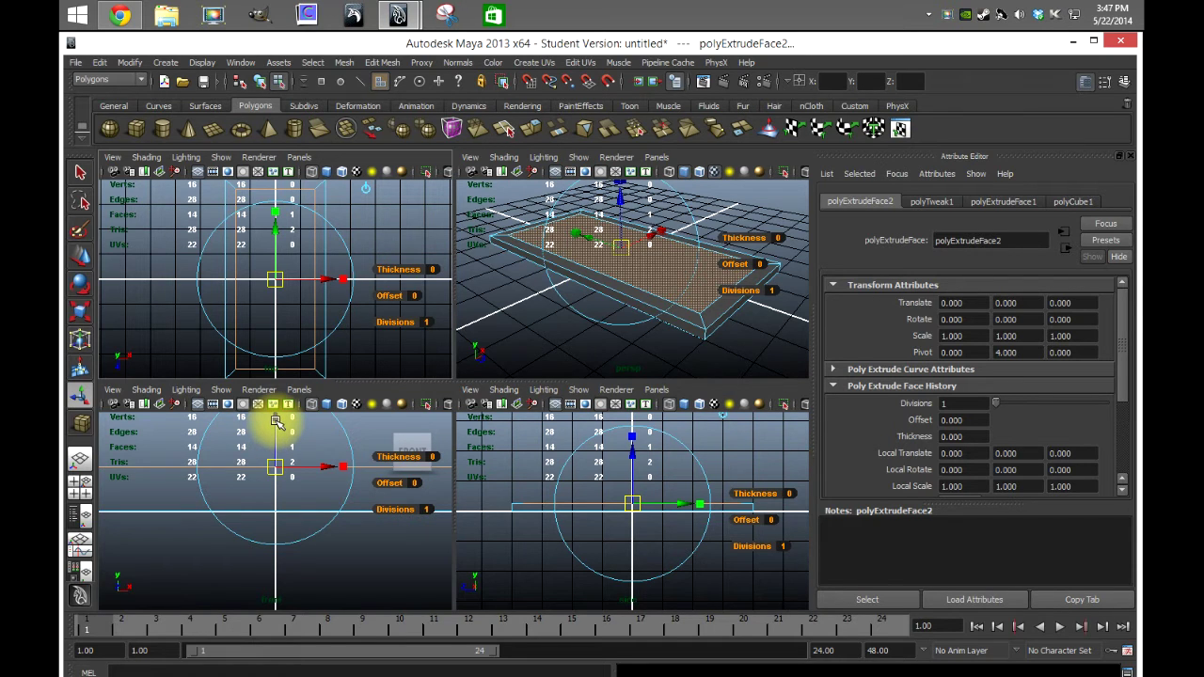
drag(275, 421, 277, 455)
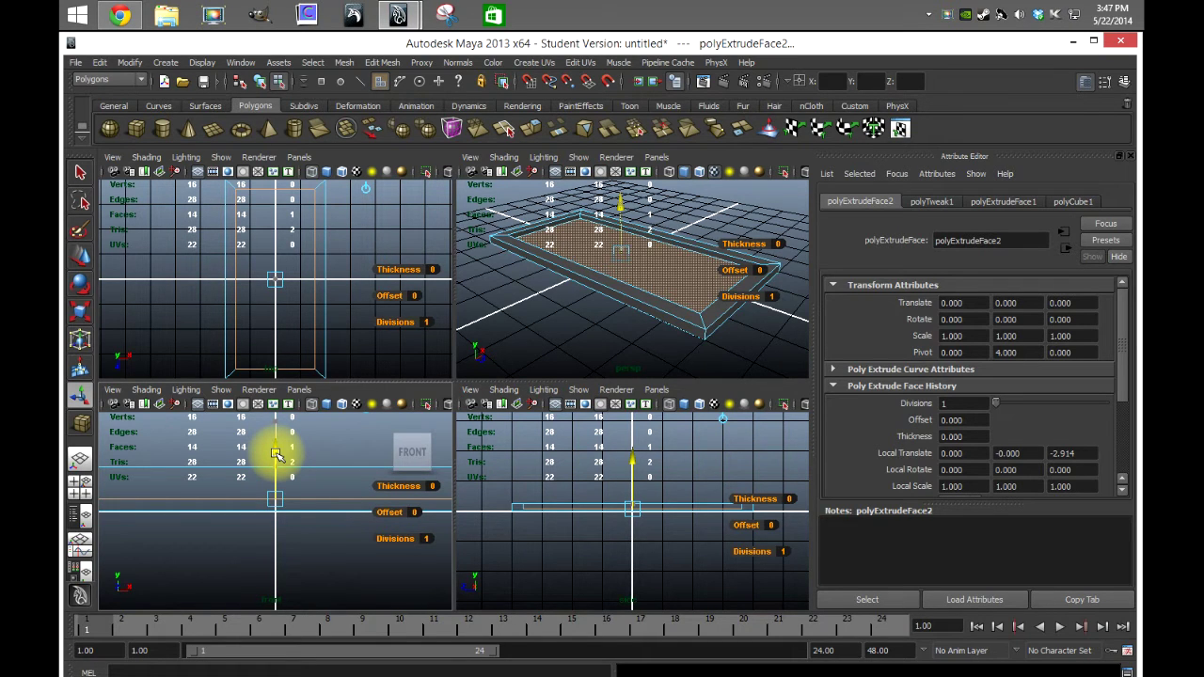
drag(276, 454, 277, 454)
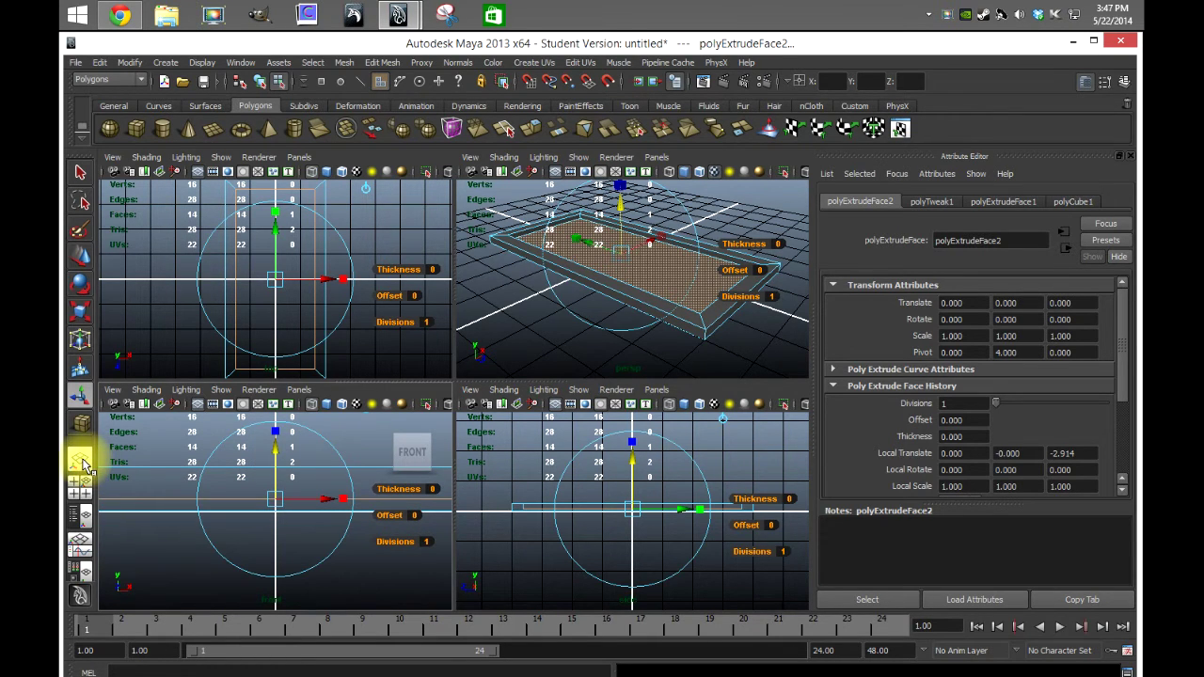
- In single perspective view, switch to Edge mode and select an inner frame edge
click(80, 461)
alt+drag(291, 449, 288, 490)
right_drag(614, 399, 626, 368)
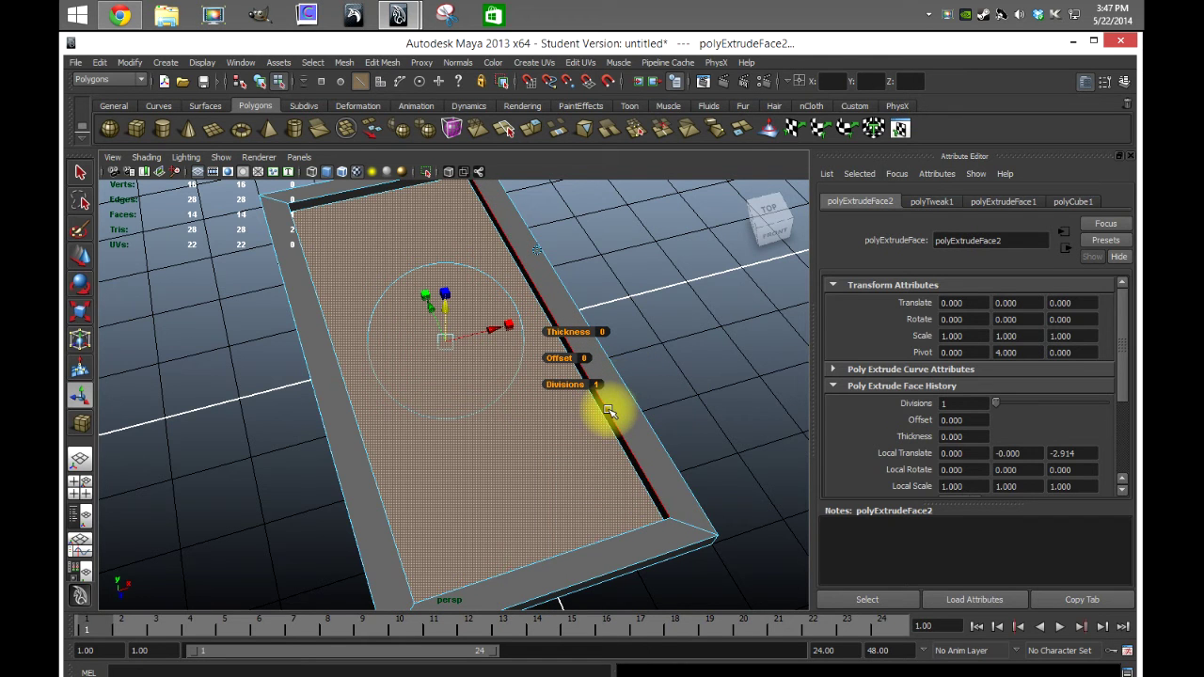
click(609, 412)
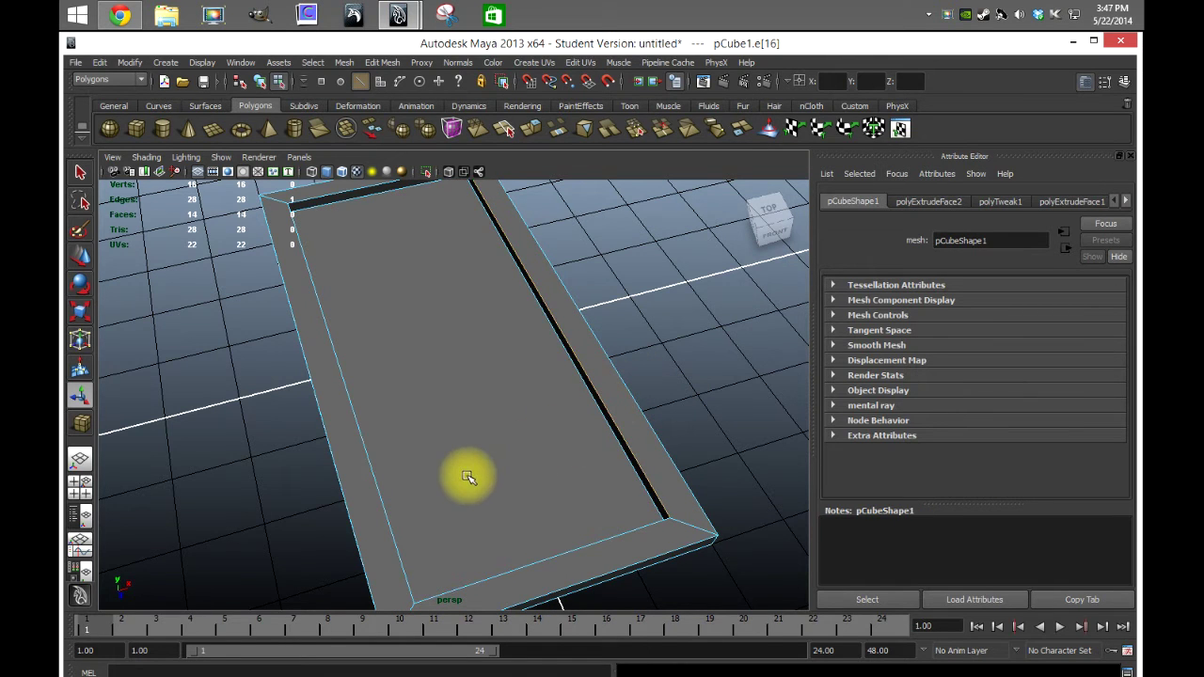
- Select the right, top and left inner edges of the recess, orbiting to reach each
alt+drag(457, 487, 512, 456)
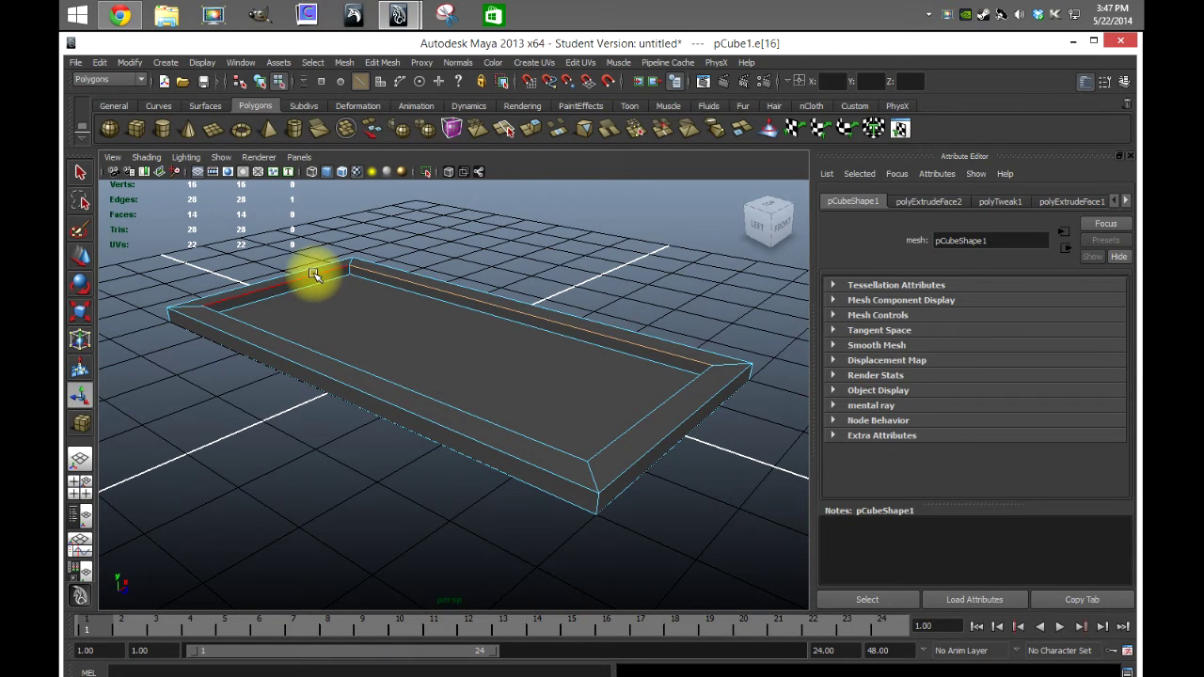
alt+drag(530, 390, 502, 336)
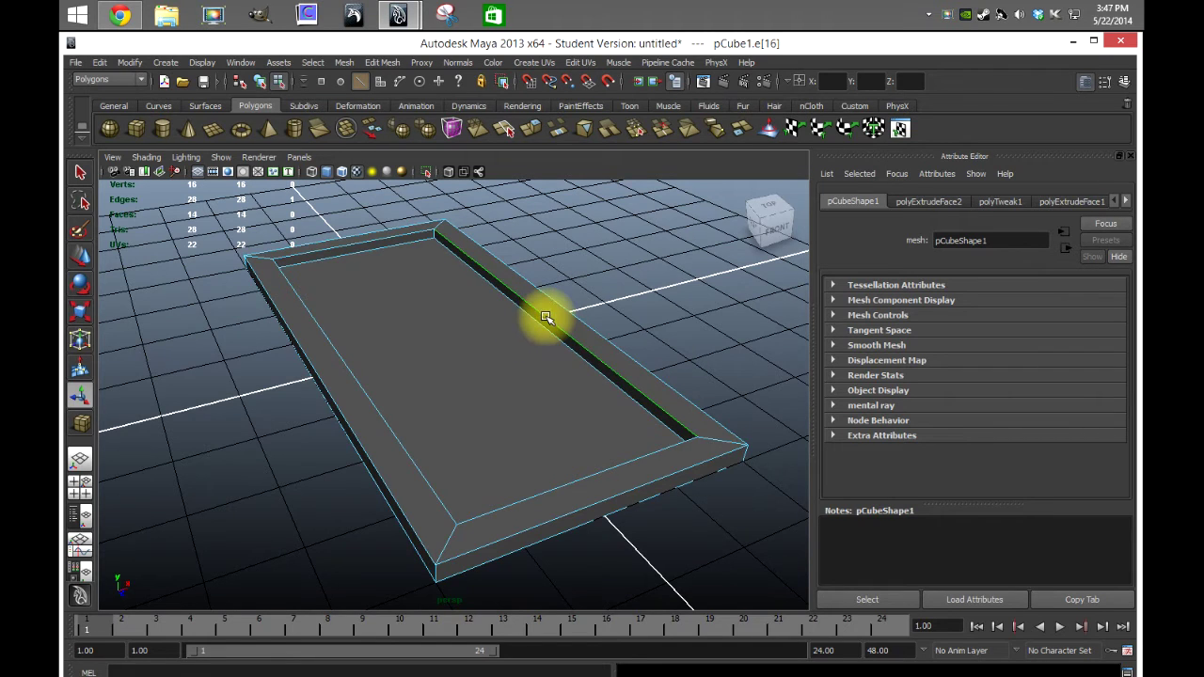
right_drag(495, 358, 507, 320)
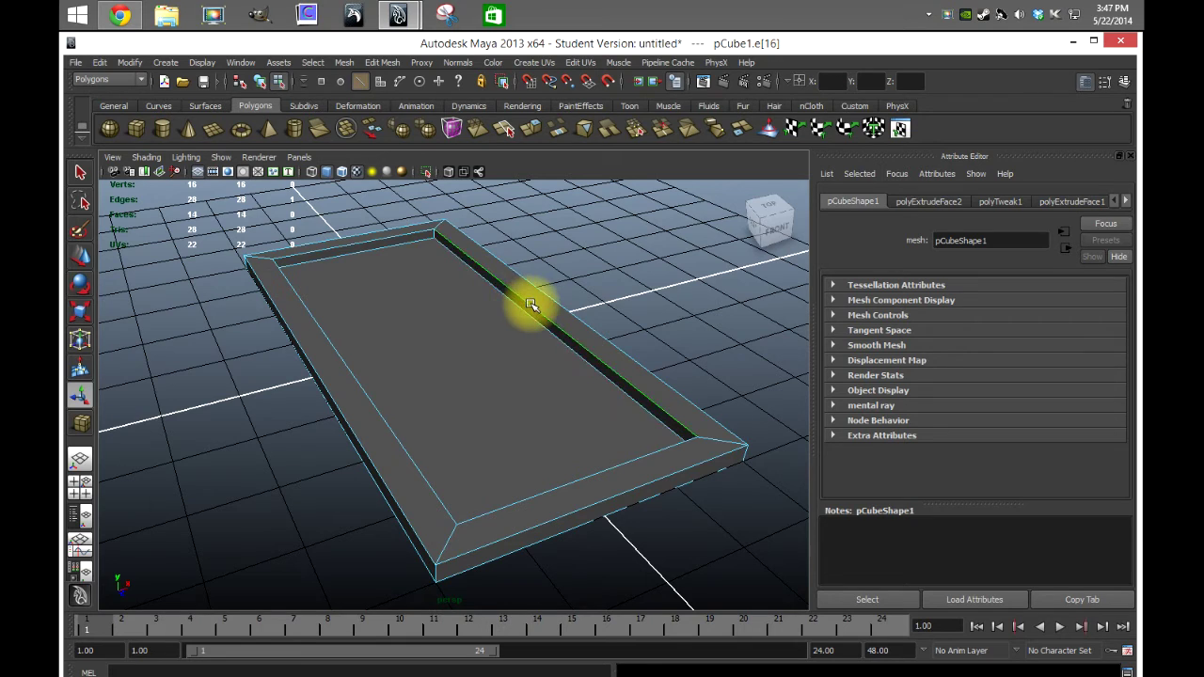
click(532, 306)
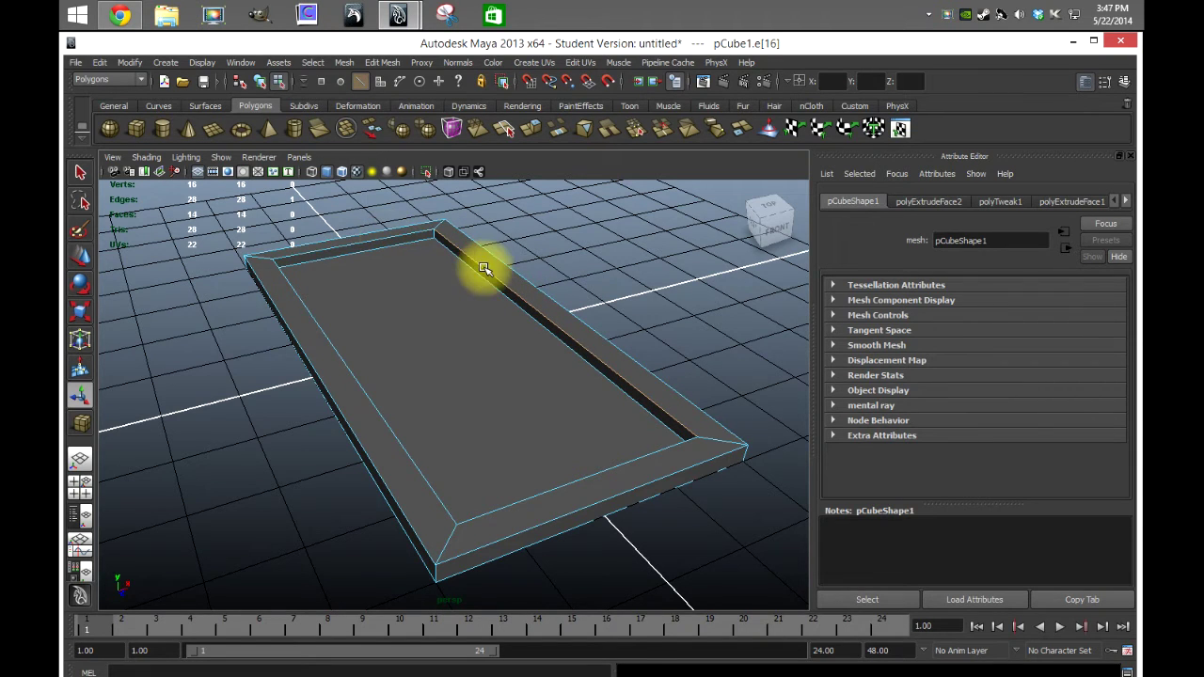
shift+click(404, 234)
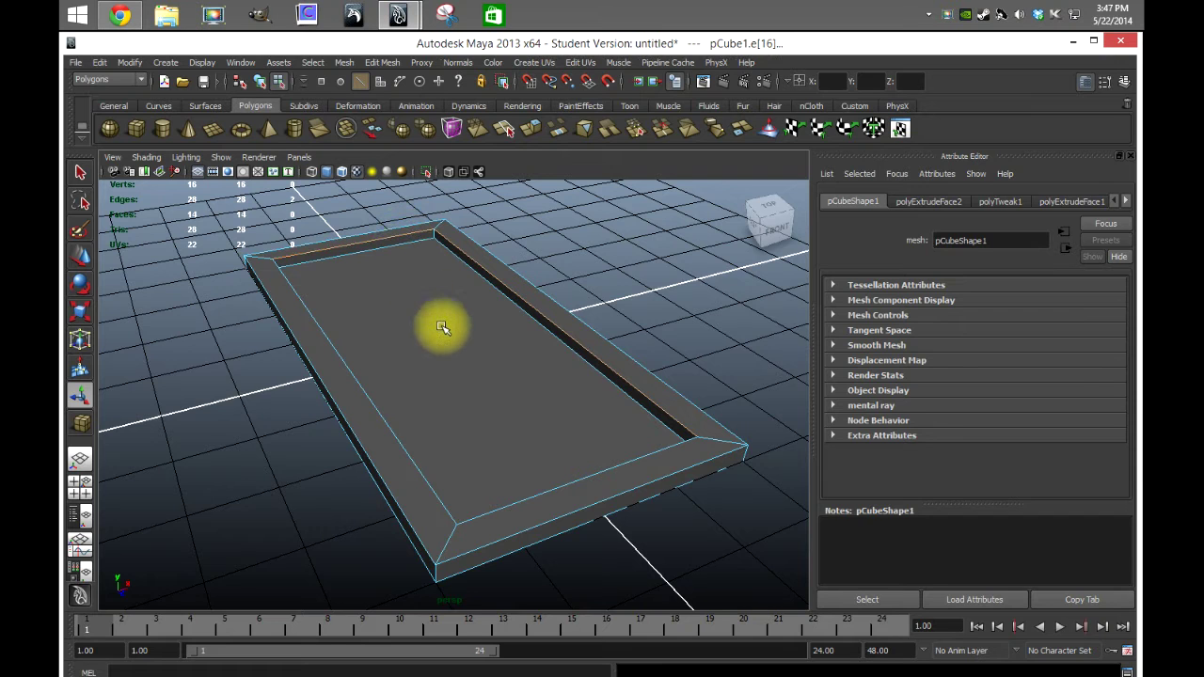
alt+drag(451, 339, 355, 327)
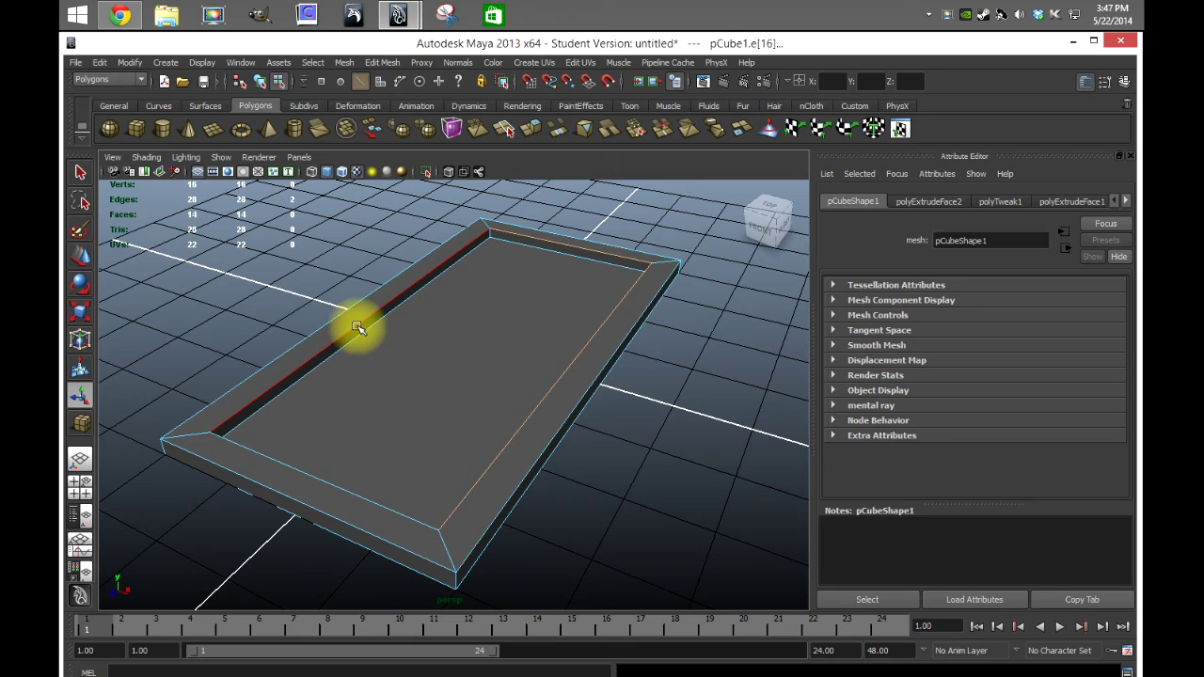
shift+click(358, 326)
alt+drag(428, 354, 272, 324)
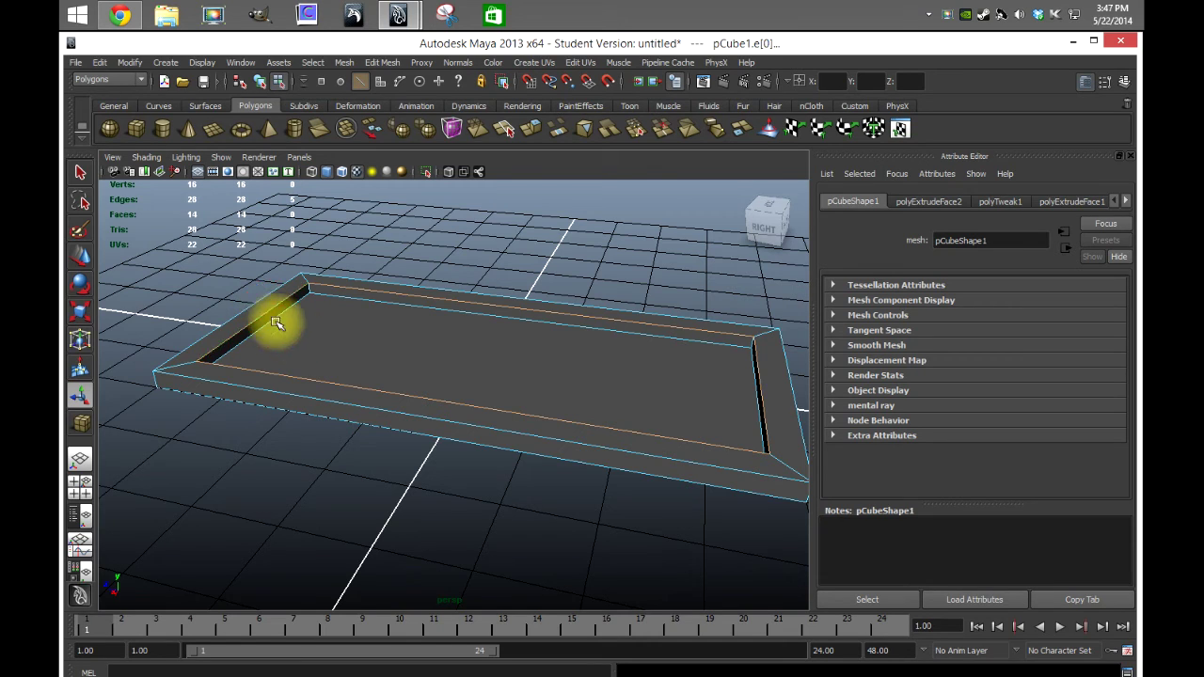
alt+drag(365, 362, 564, 368)
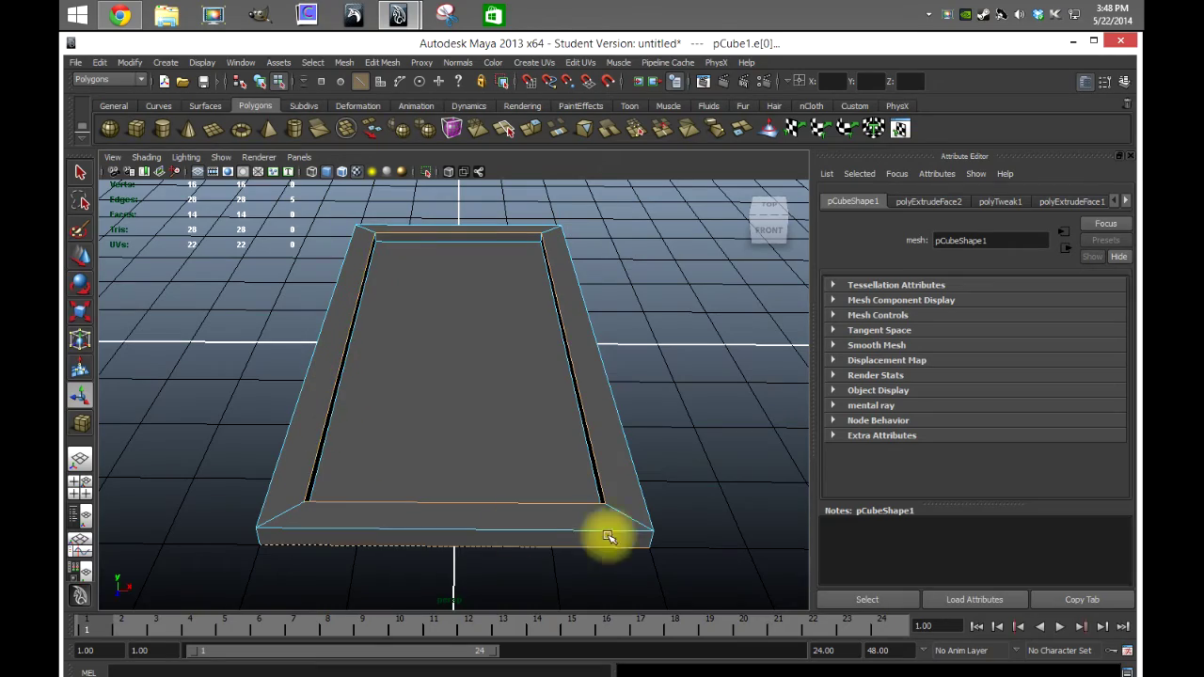
- Scale the selected inner edges slightly wider lengthwise, adjusting so the walls stay vertical
alt+drag(375, 323, 229, 365)
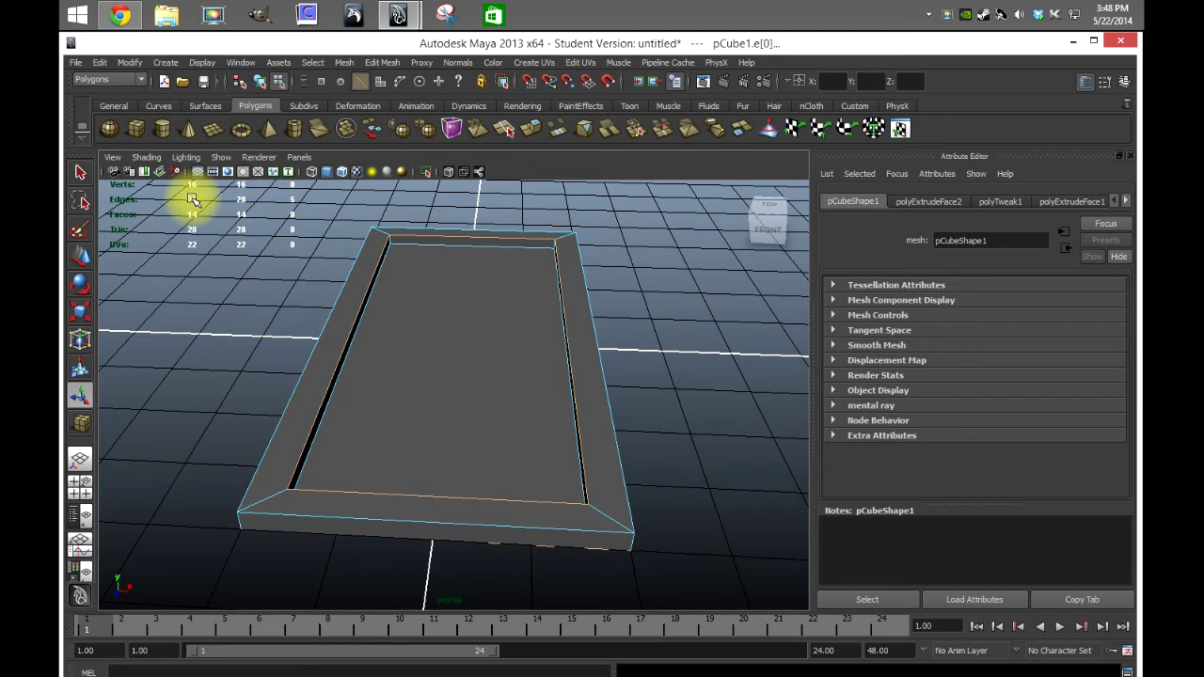
alt+drag(193, 217, 352, 242)
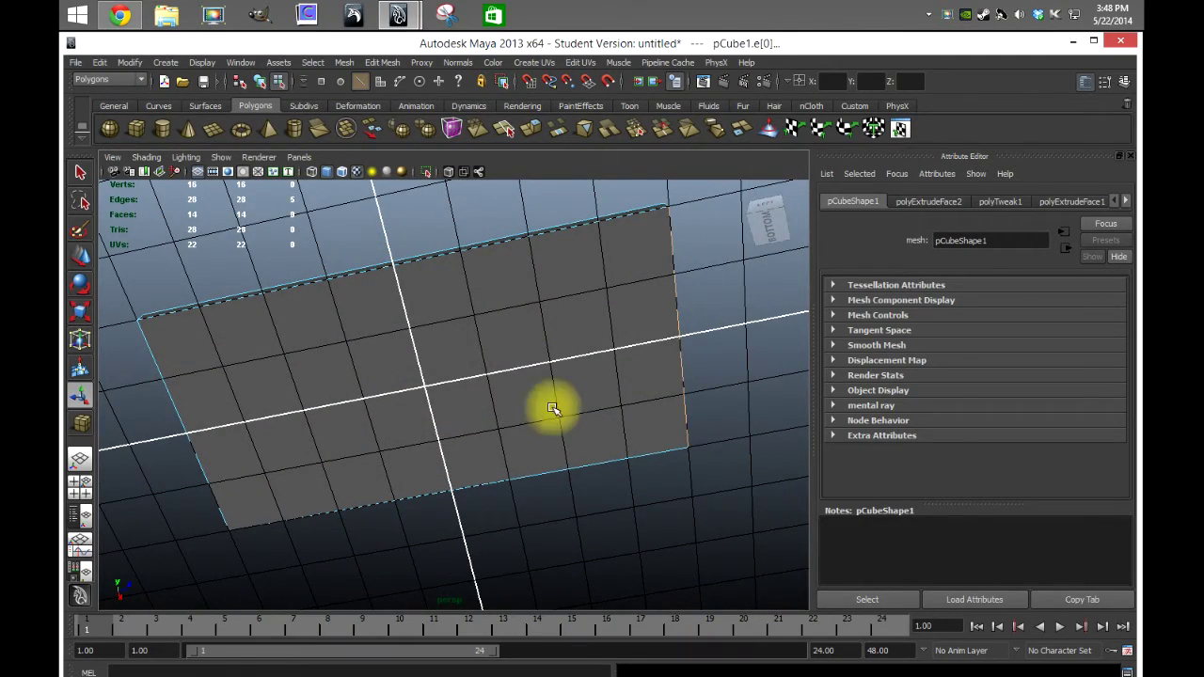
alt+drag(586, 505, 455, 602)
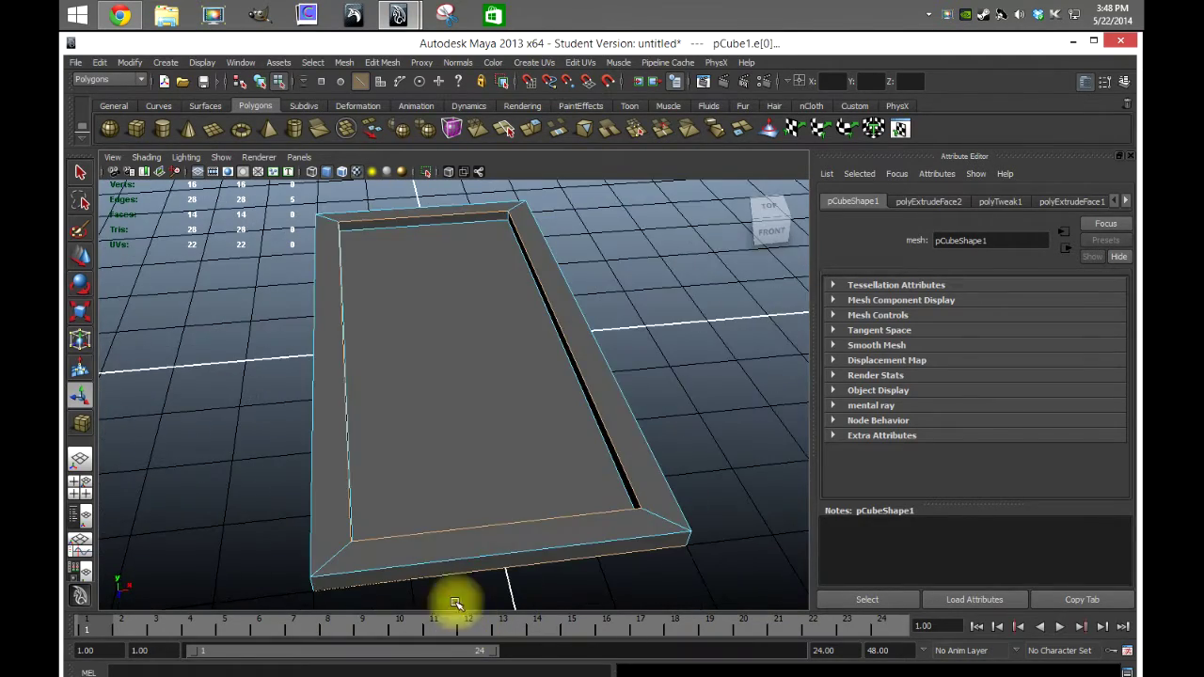
mouse_move(258, 422)
alt+mouse_down()
mouse_move(239, 457)
mouse_move(258, 417)
mouse_move(274, 415)
alt+mouse_up()
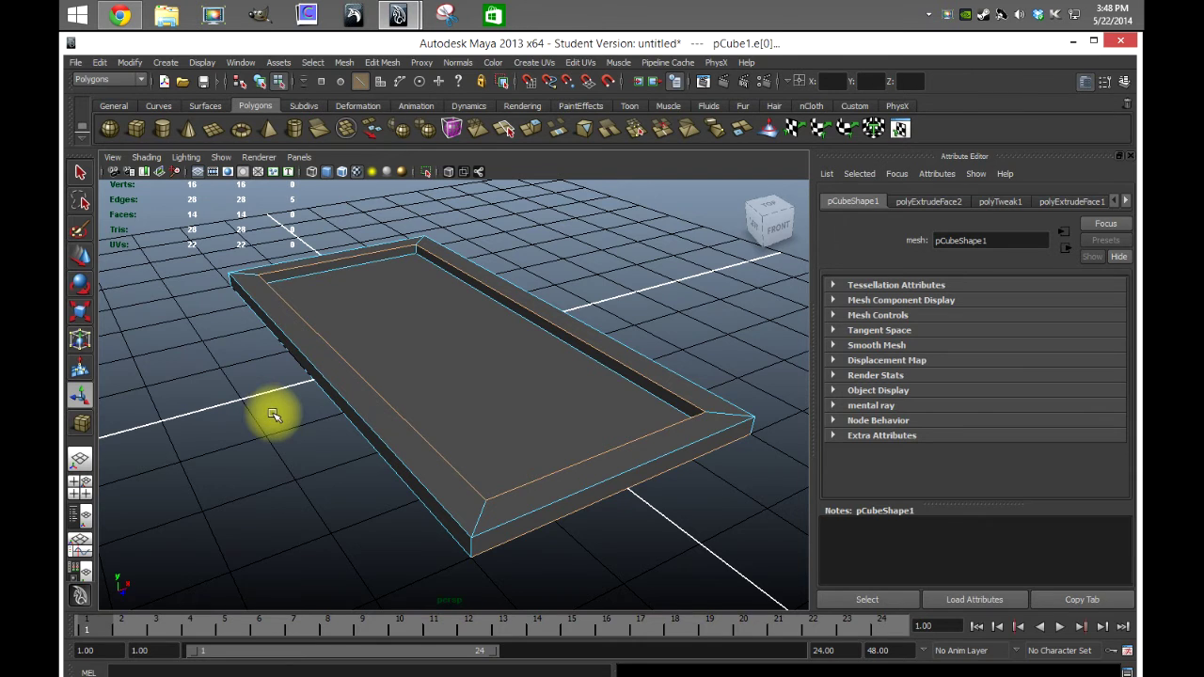
alt+drag(282, 419, 255, 411)
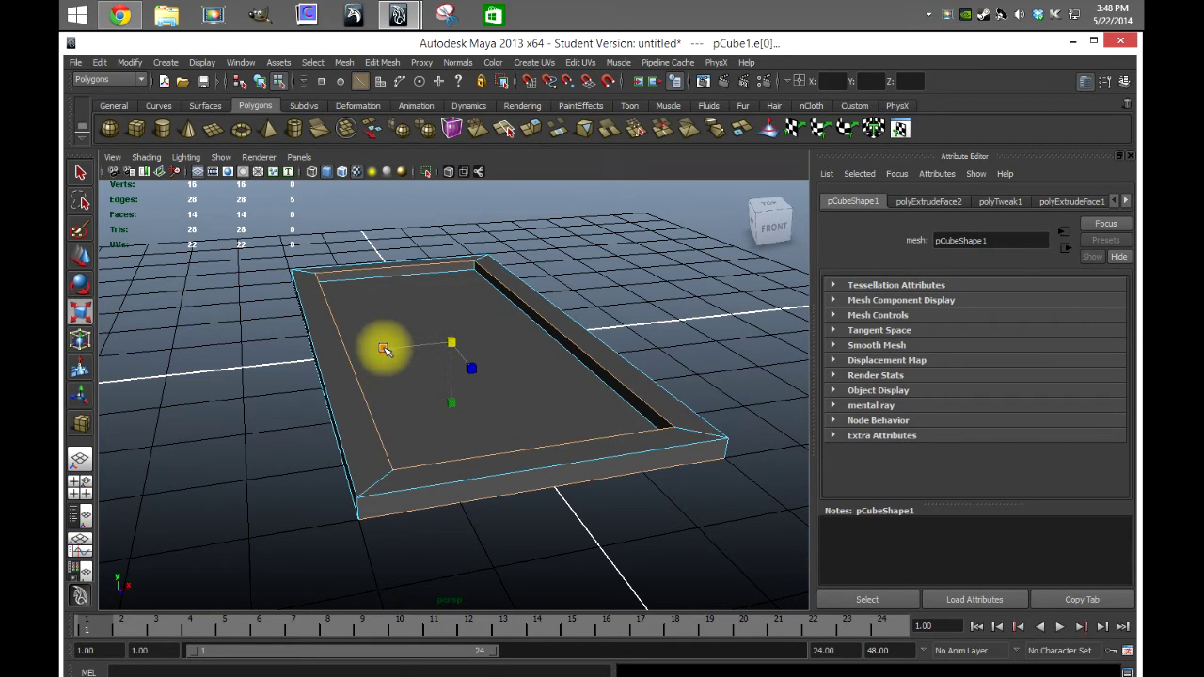
middle_drag(381, 350, 376, 350)
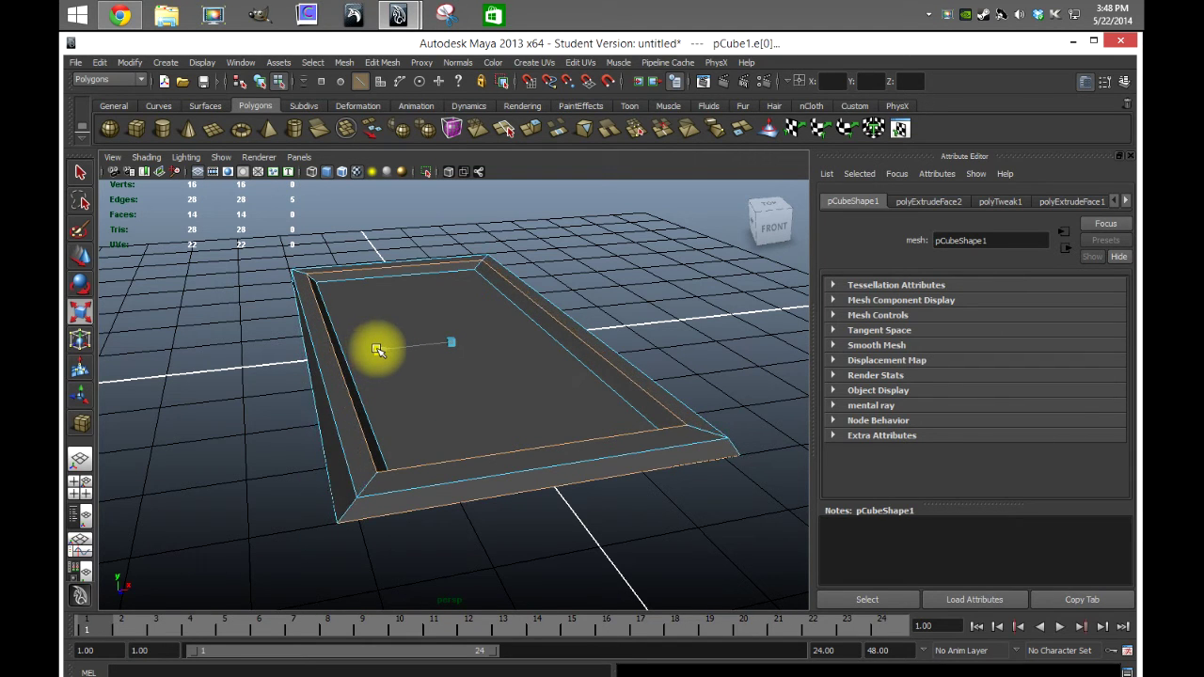
alt+drag(438, 403, 438, 379)
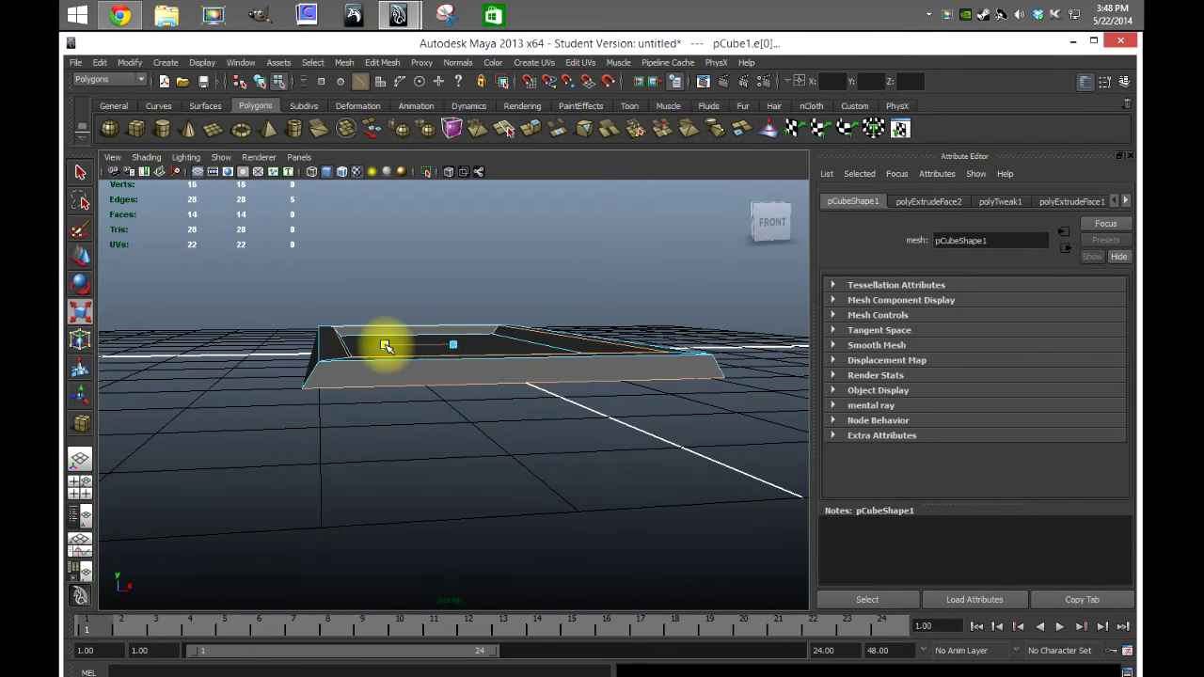
drag(380, 346, 392, 350)
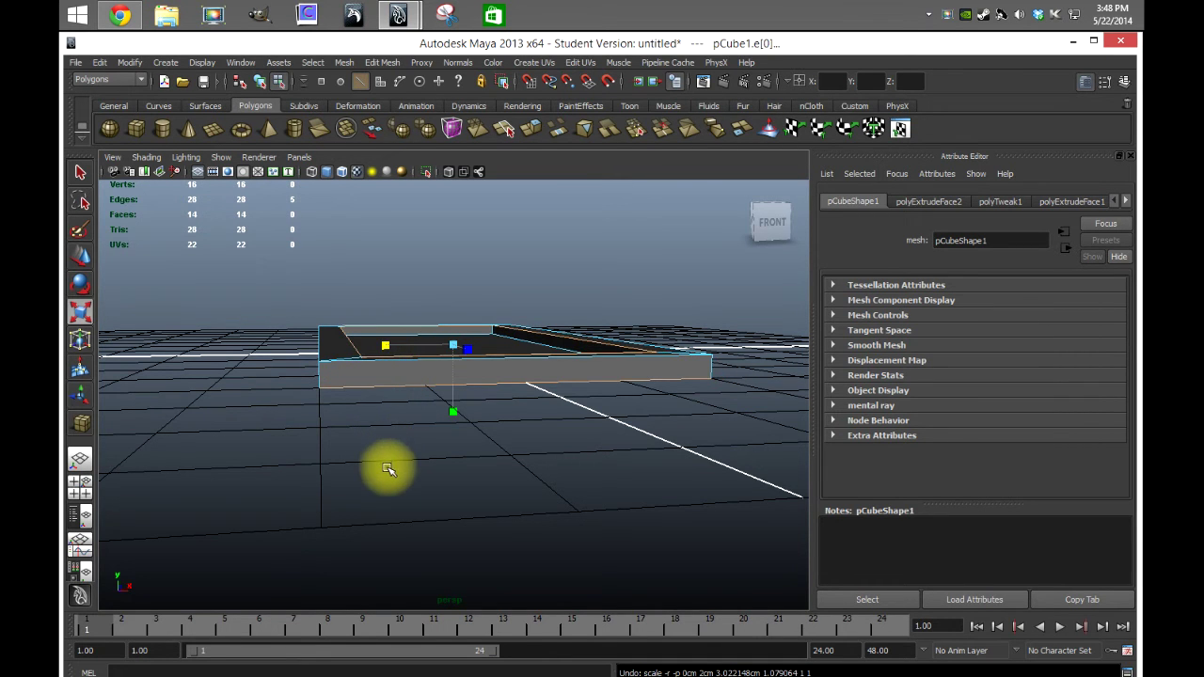
alt+drag(388, 469, 355, 407)
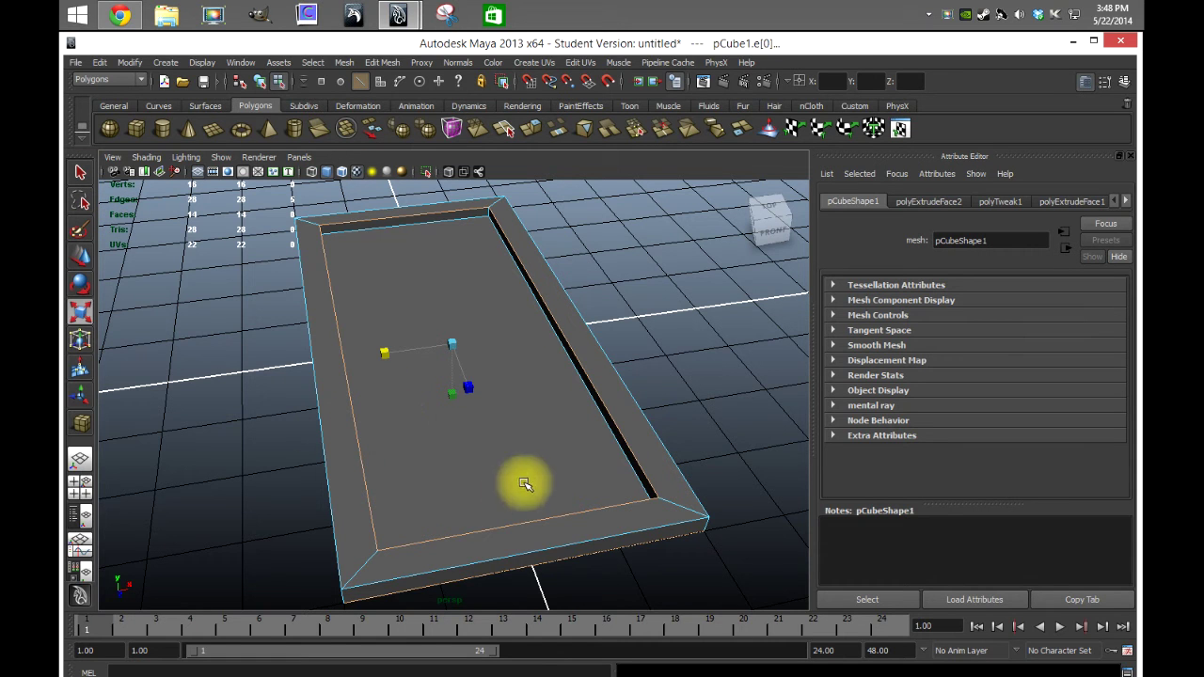
scroll(260, 393, down, 2)
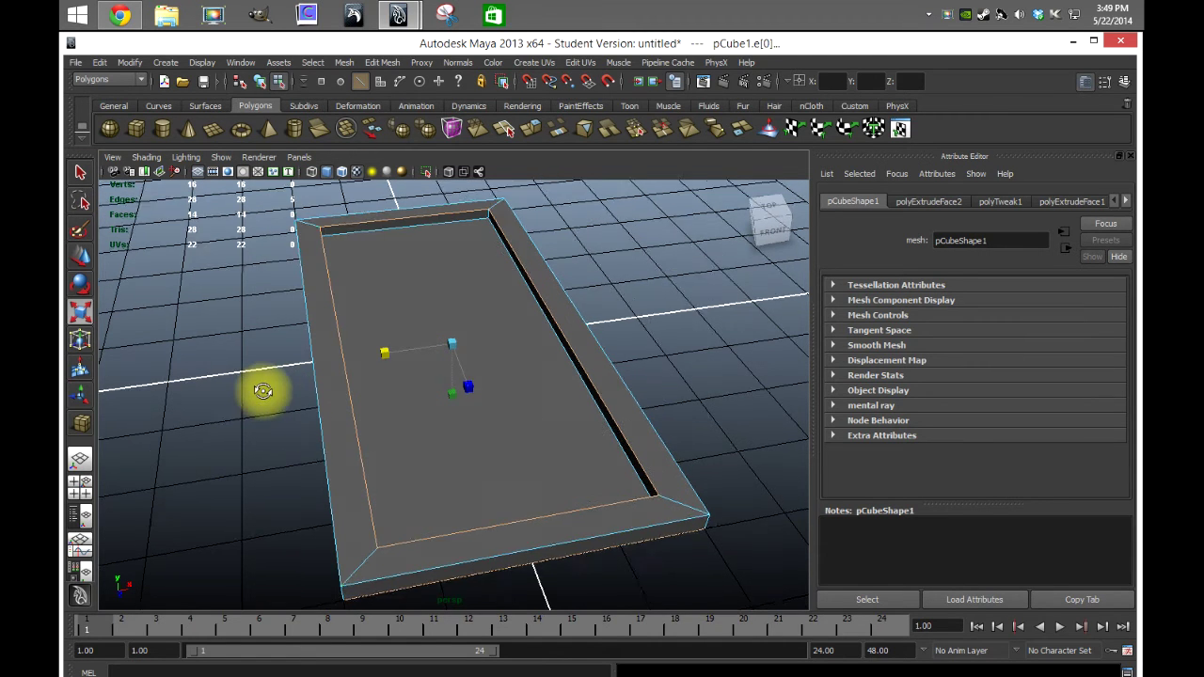
- With the Move tool, slide the left inner edge sideways in the top view
click(80, 262)
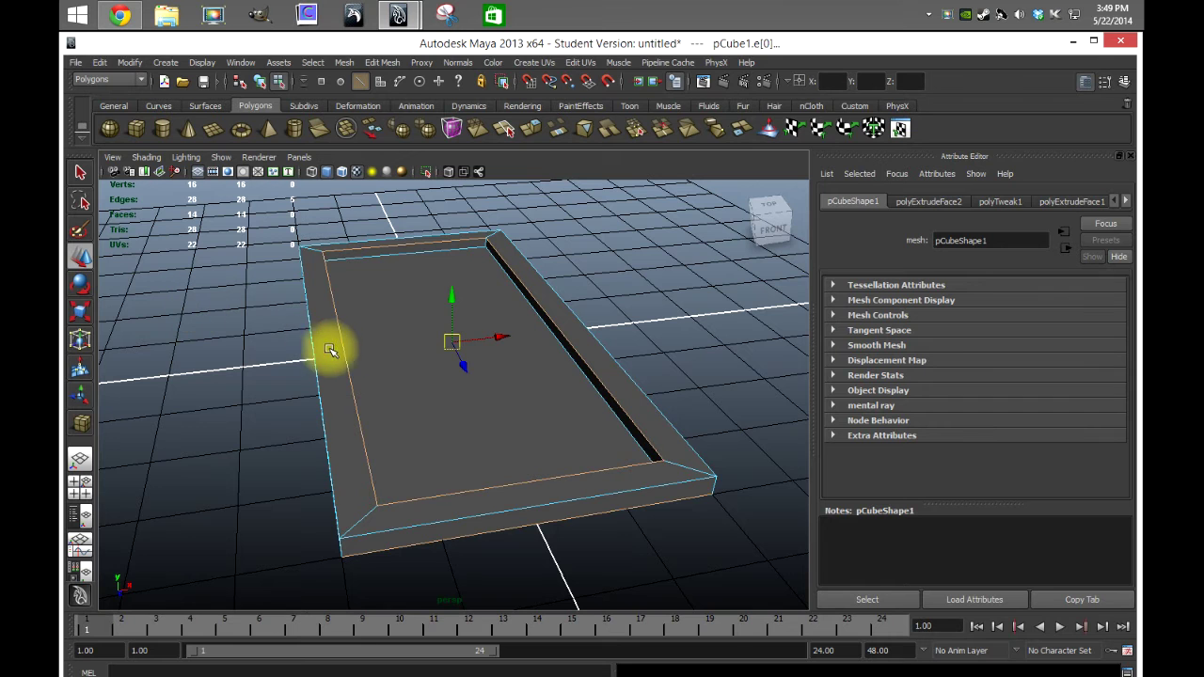
click(347, 366)
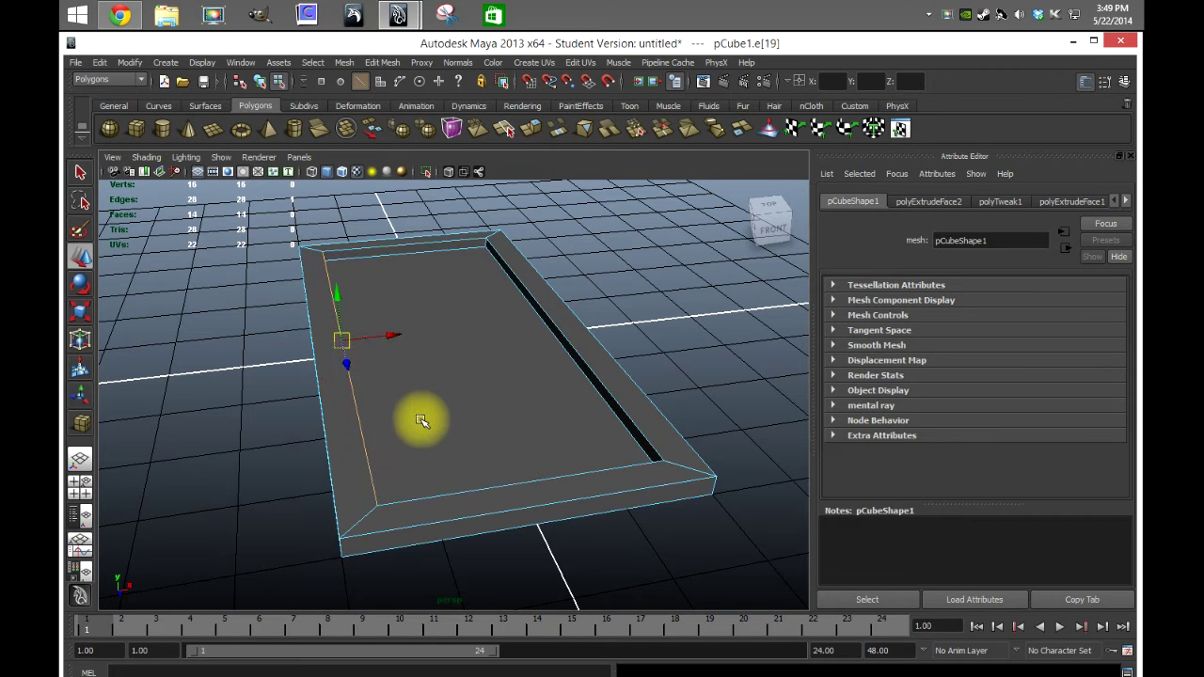
alt+drag(422, 416, 400, 389)
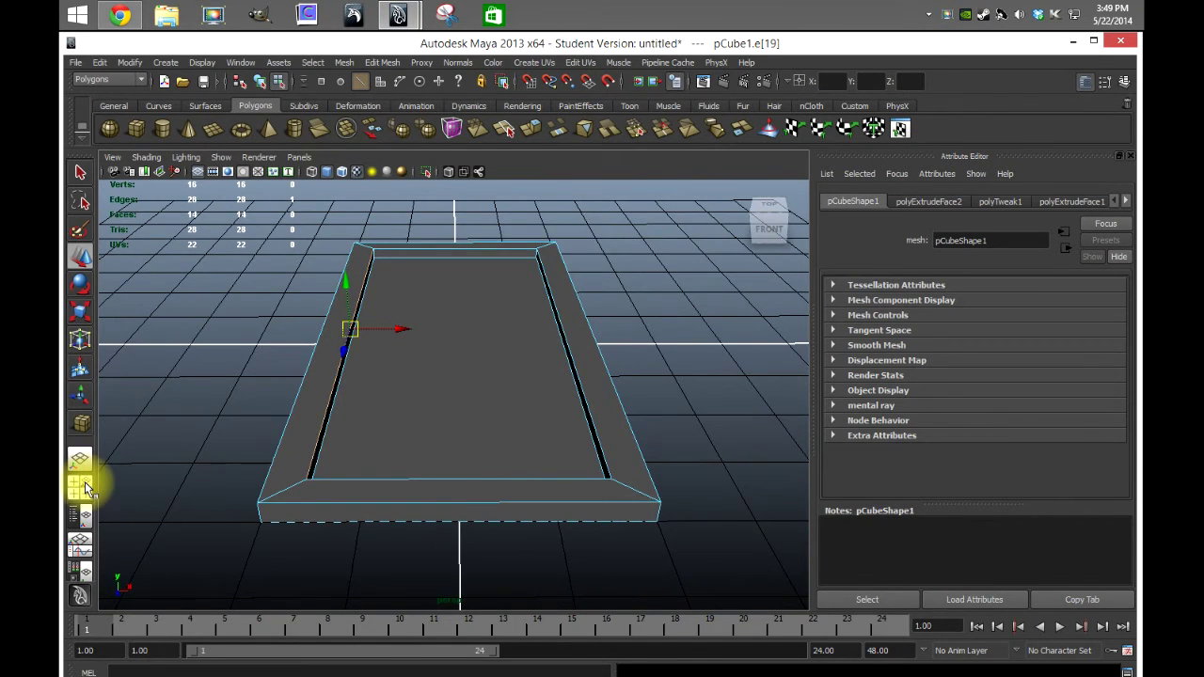
click(84, 484)
alt+middle_drag(269, 348, 397, 310)
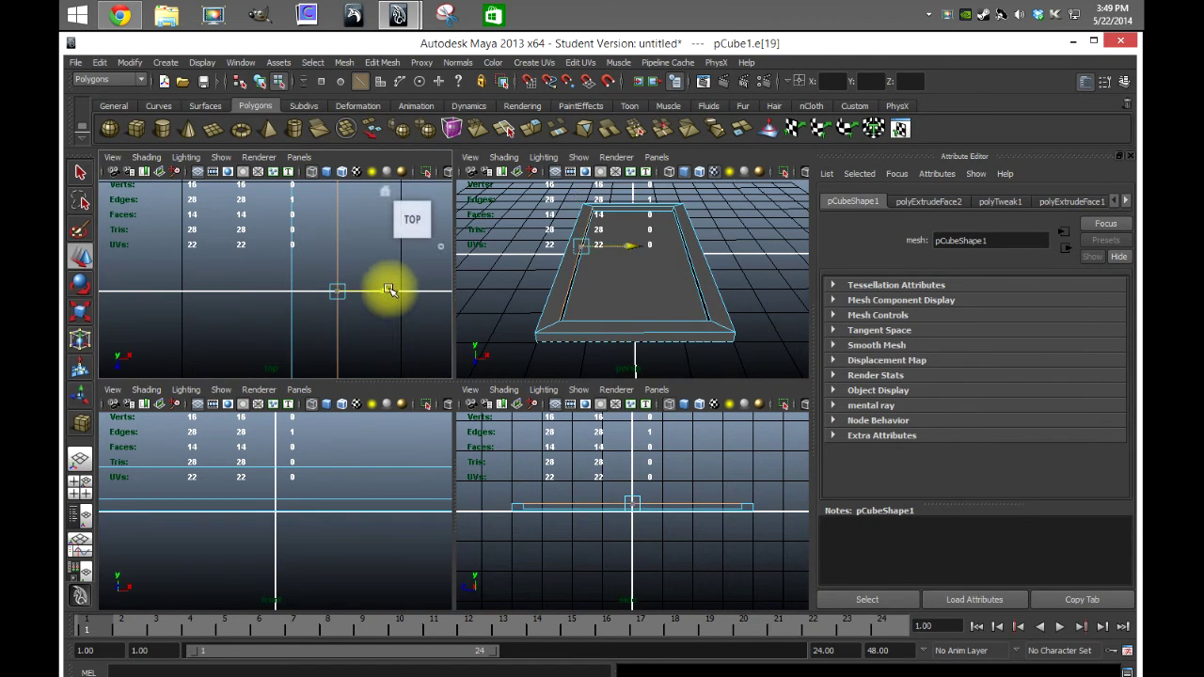
drag(374, 290, 367, 294)
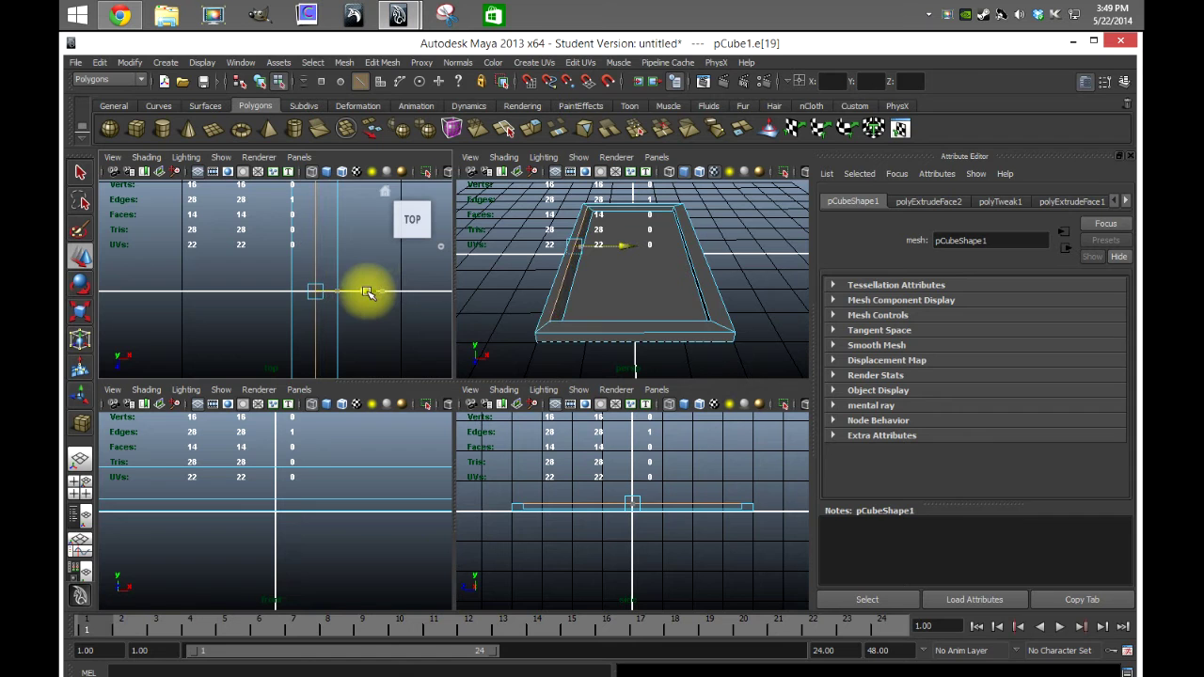
mouse_move(497, 304)
alt+mouse_down()
mouse_move(545, 279)
mouse_move(498, 290)
mouse_move(527, 311)
mouse_move(516, 290)
alt+mouse_up()
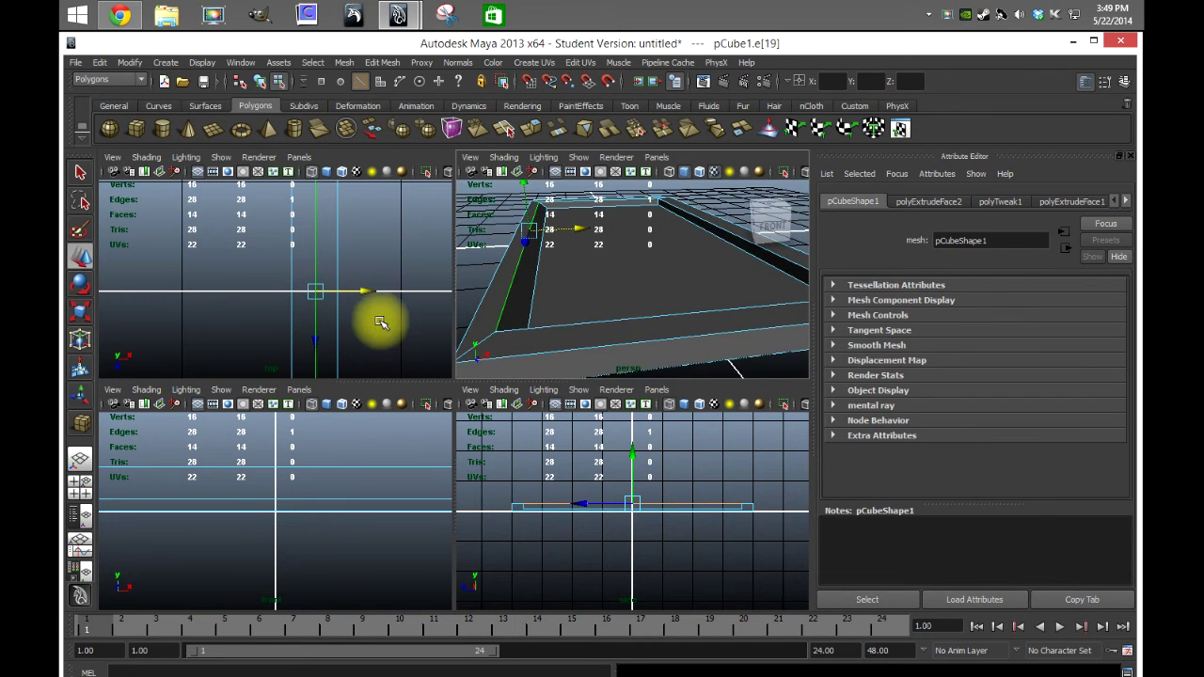
scroll(381, 322, up, 3)
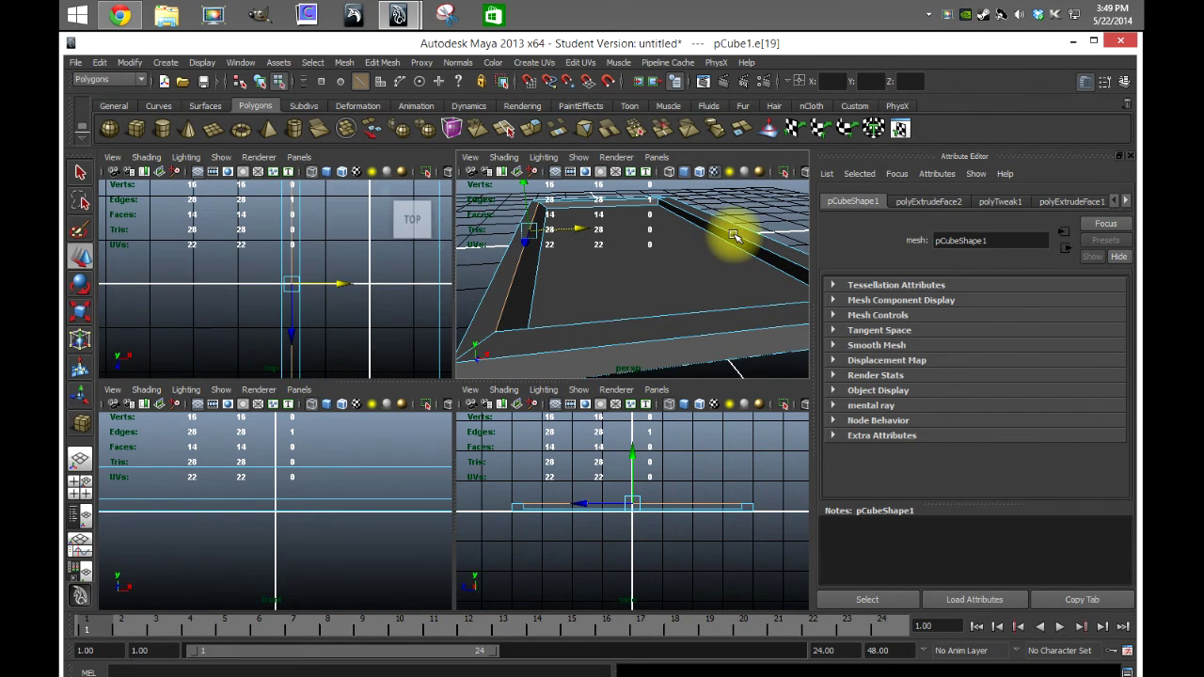
- Select the opposite and long inner edges of the picture area
click(370, 287)
scroll(243, 284, down, 2)
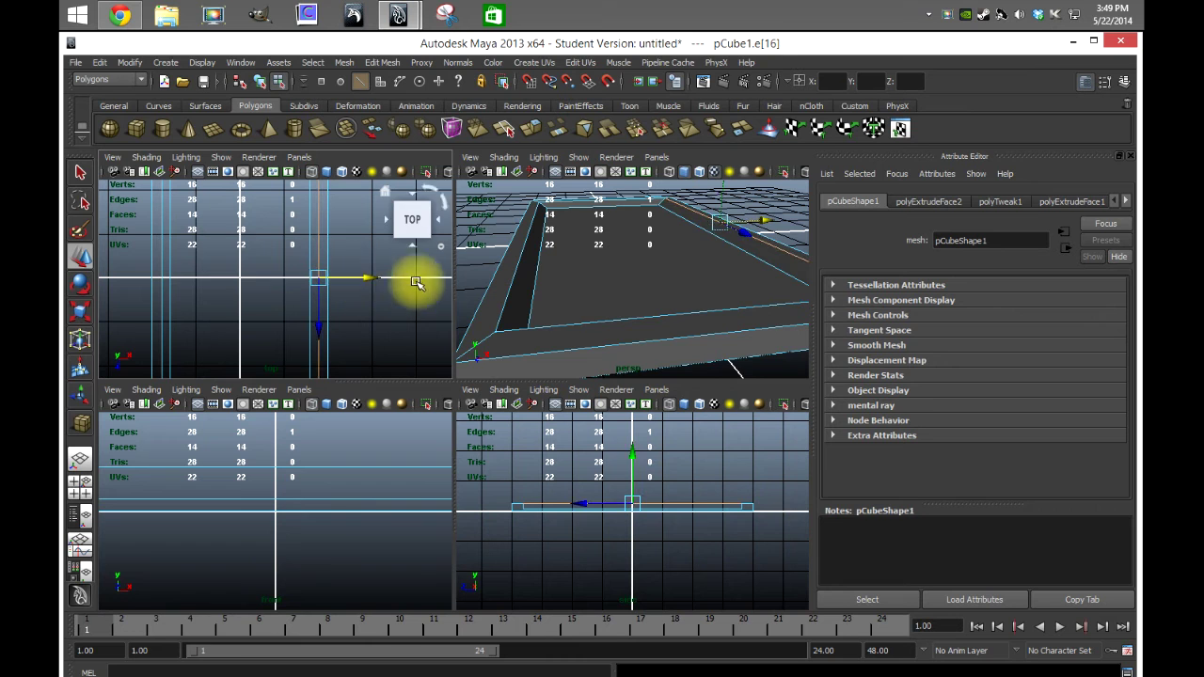
scroll(612, 280, up, 5)
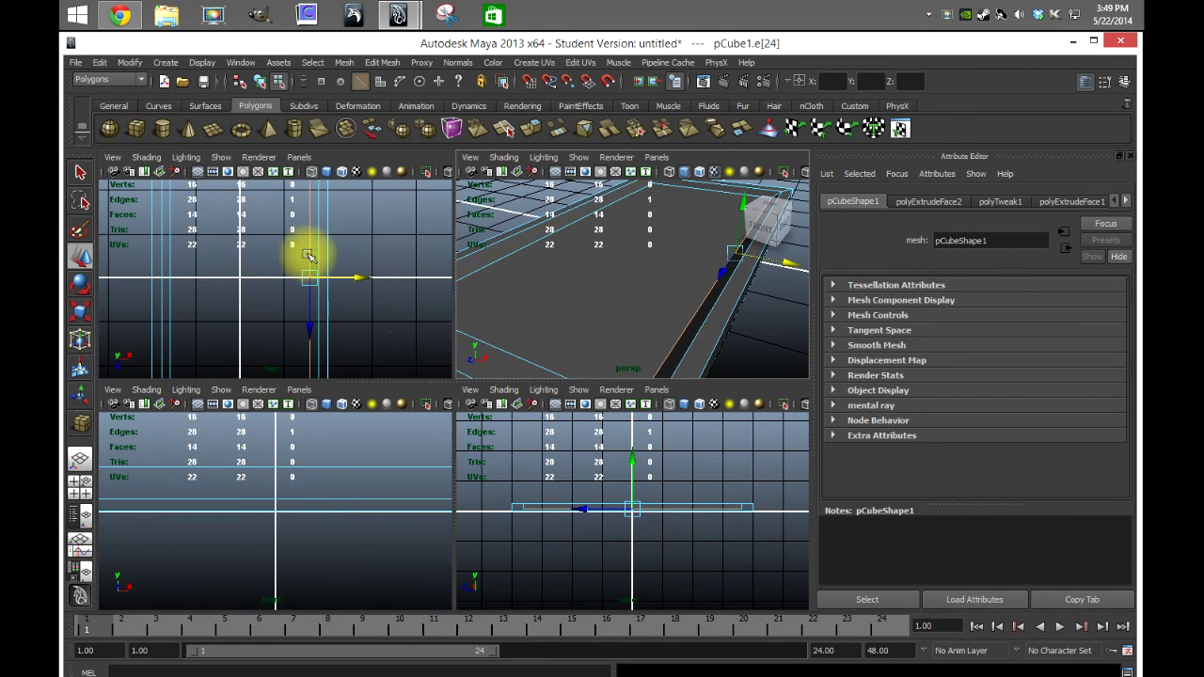
click(723, 288)
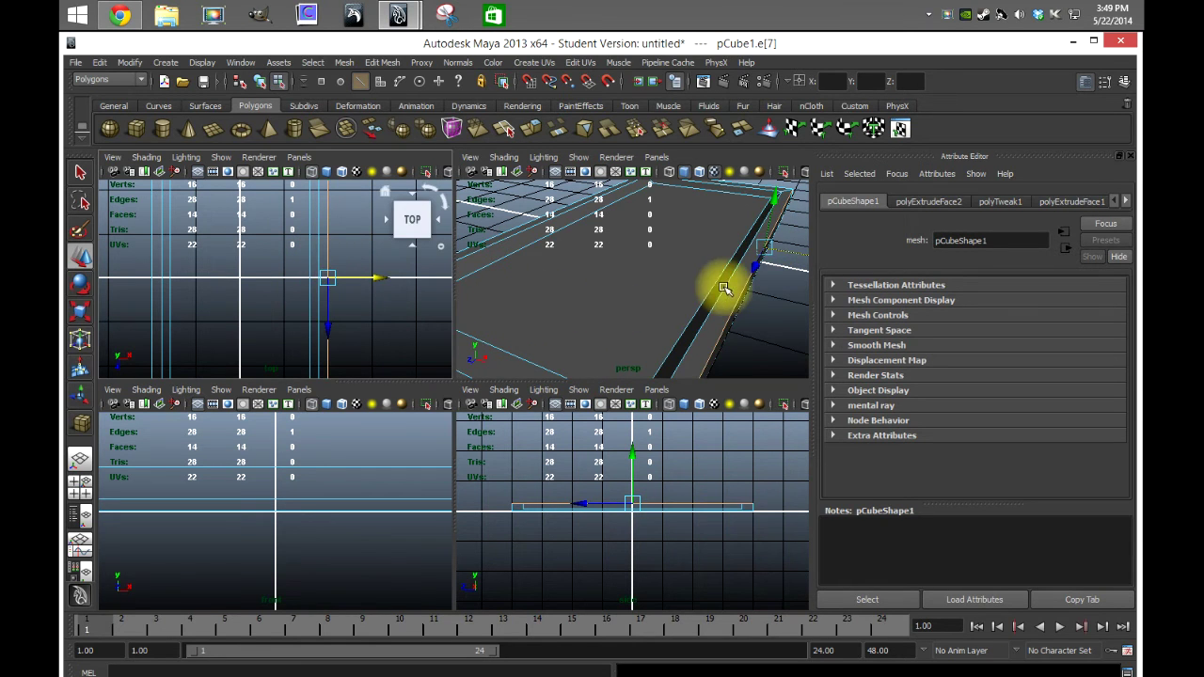
mouse_move(736, 316)
alt+mouse_down()
mouse_move(702, 304)
mouse_move(758, 320)
mouse_move(724, 303)
alt+mouse_up()
click(320, 252)
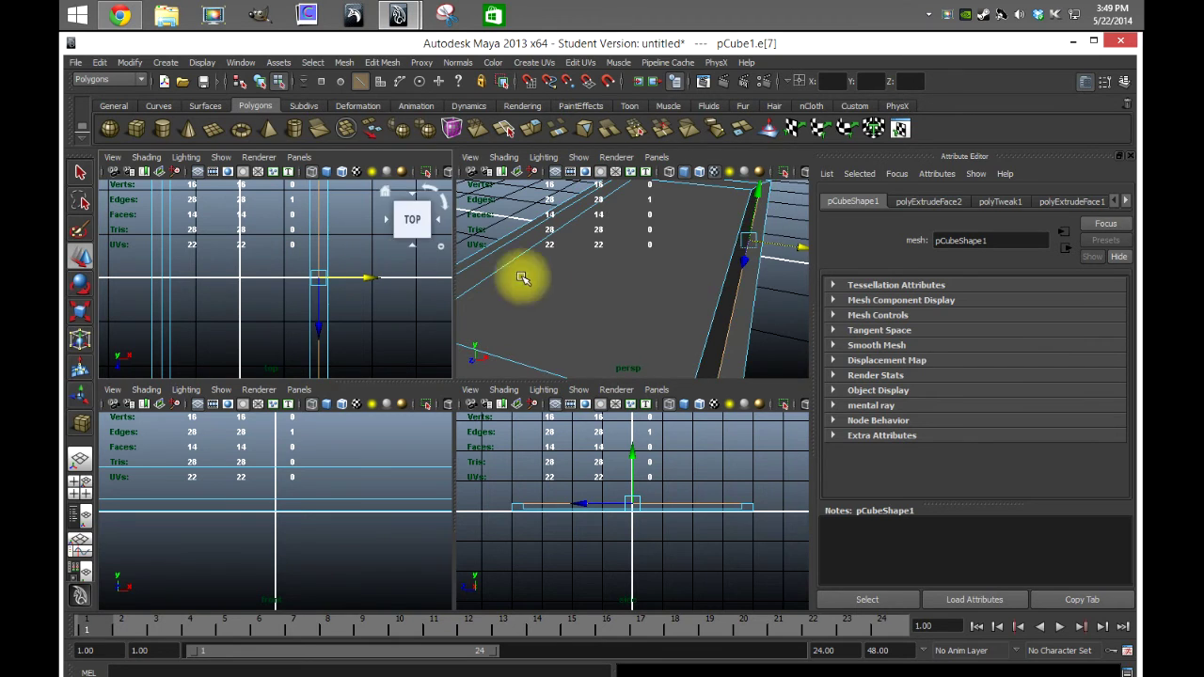
alt+drag(638, 266, 536, 195)
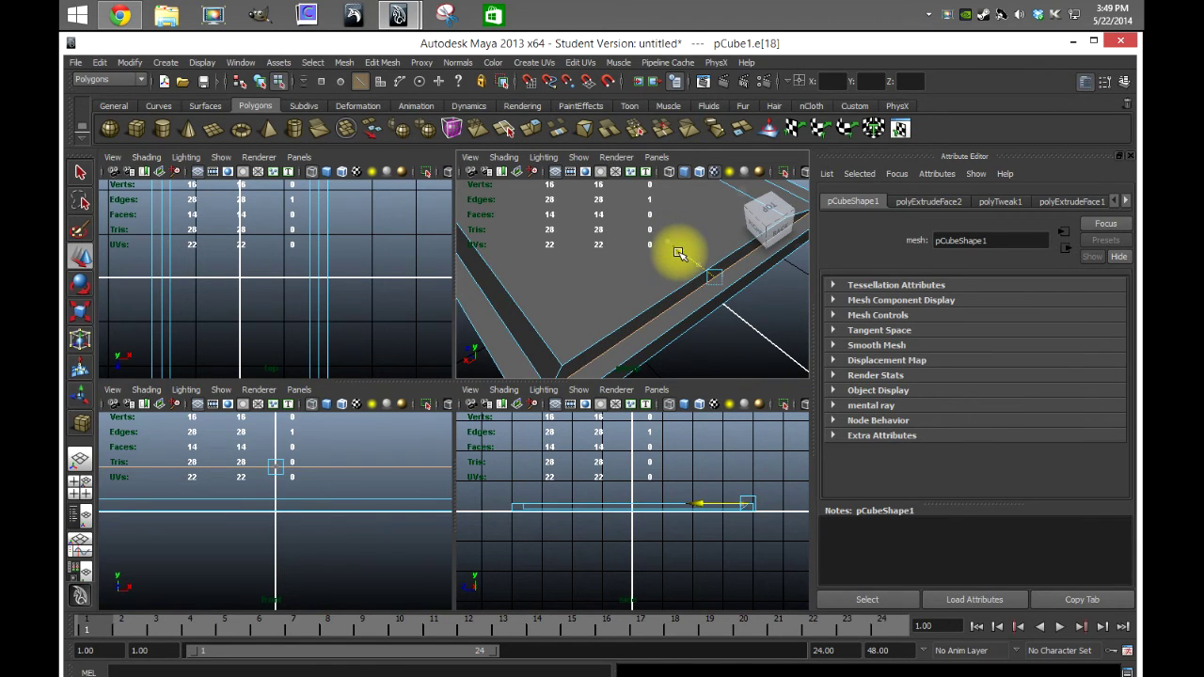
- Frame the top view and slide the inner edge along Z to set the border width
key(w)
key(f)
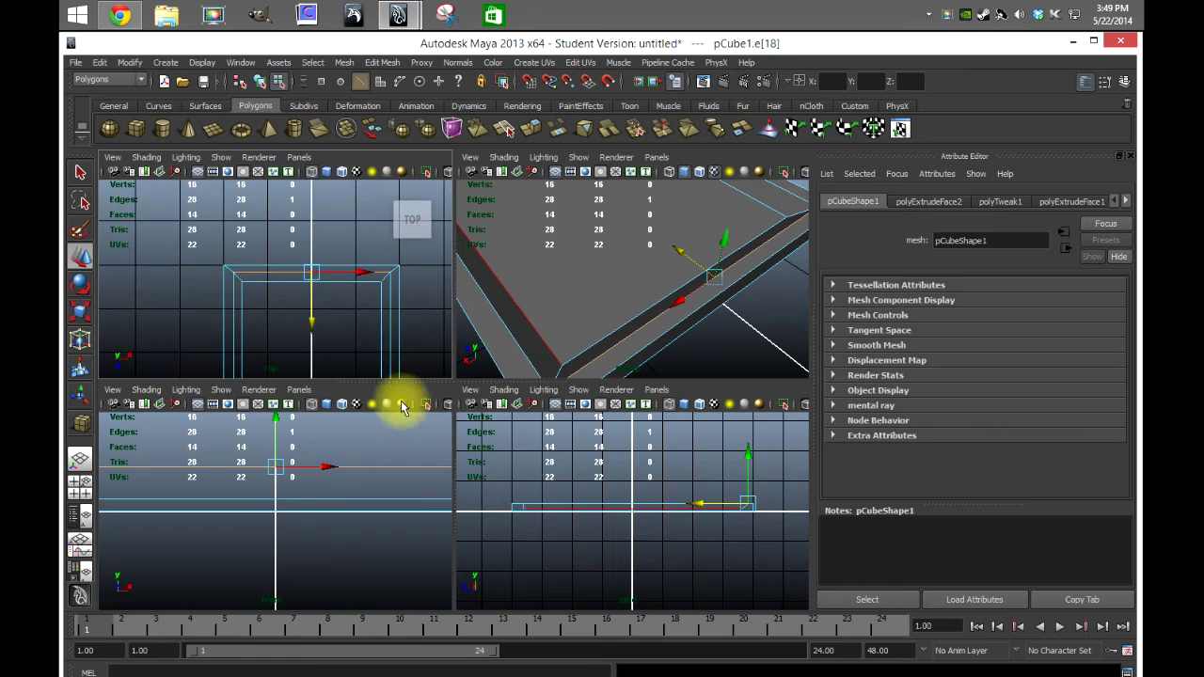
scroll(357, 336, up, 4)
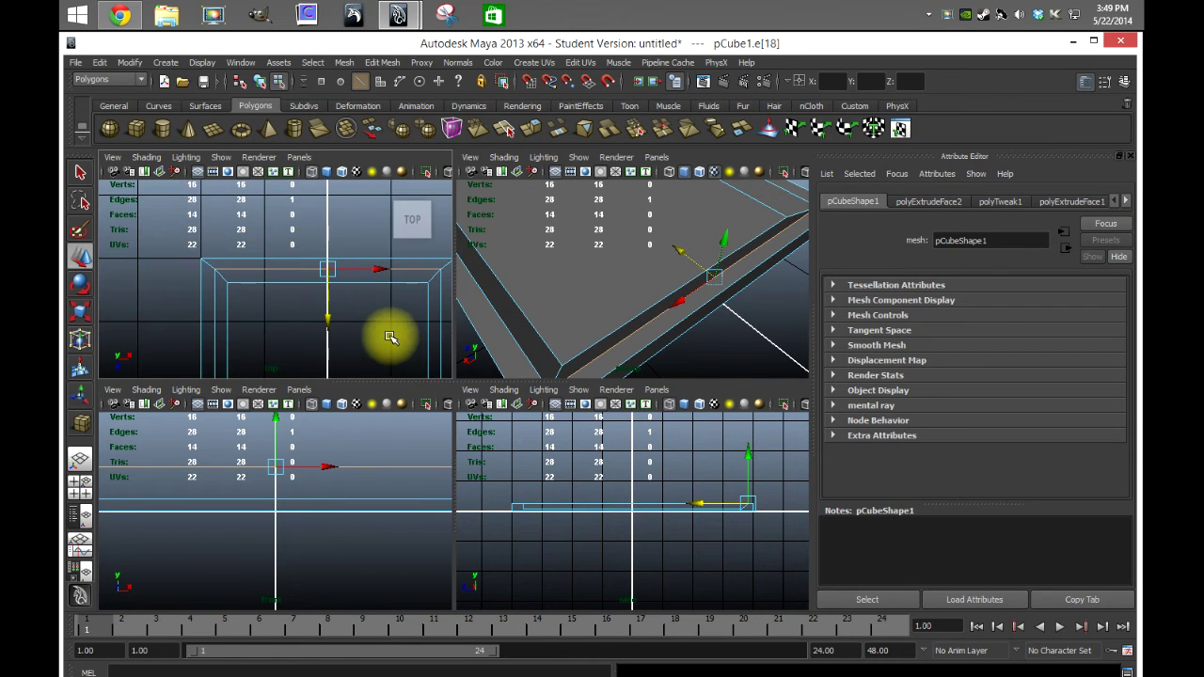
scroll(367, 325, up, 5)
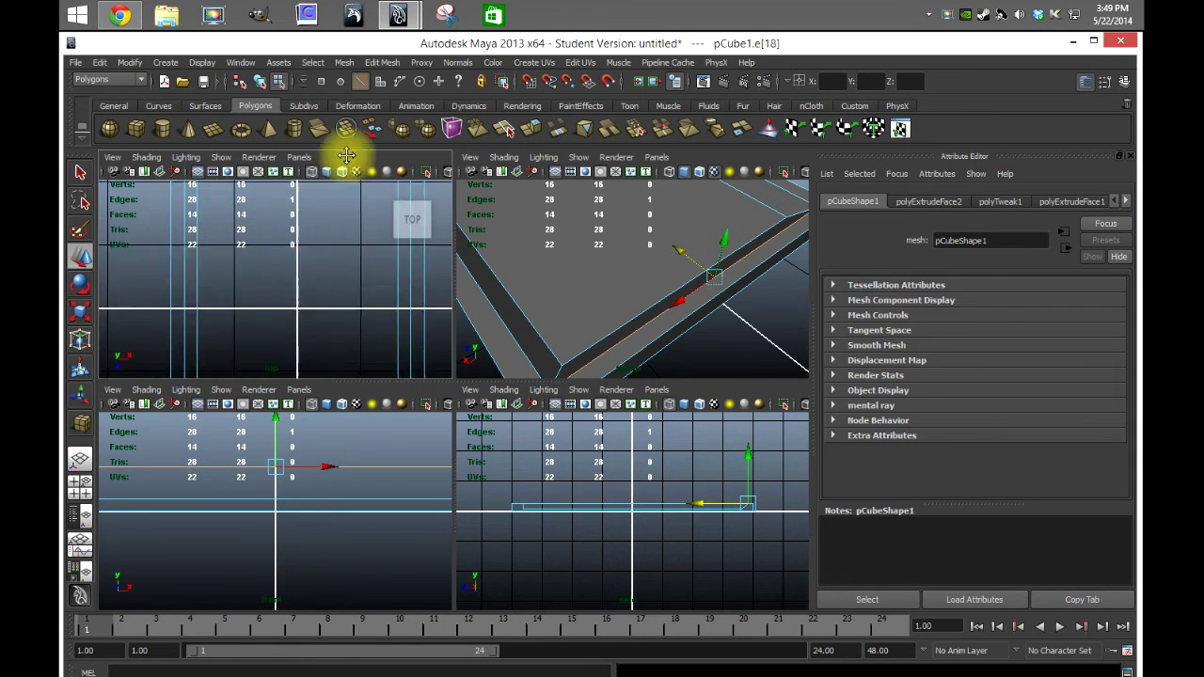
scroll(310, 317, down, 5)
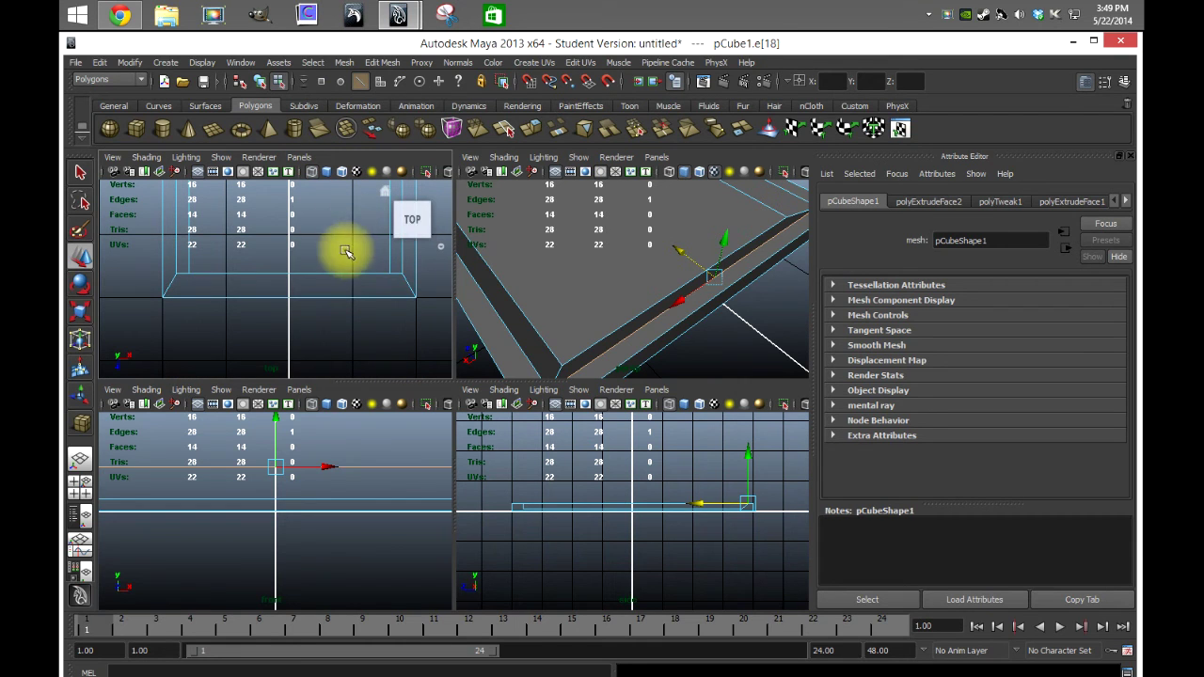
click(289, 322)
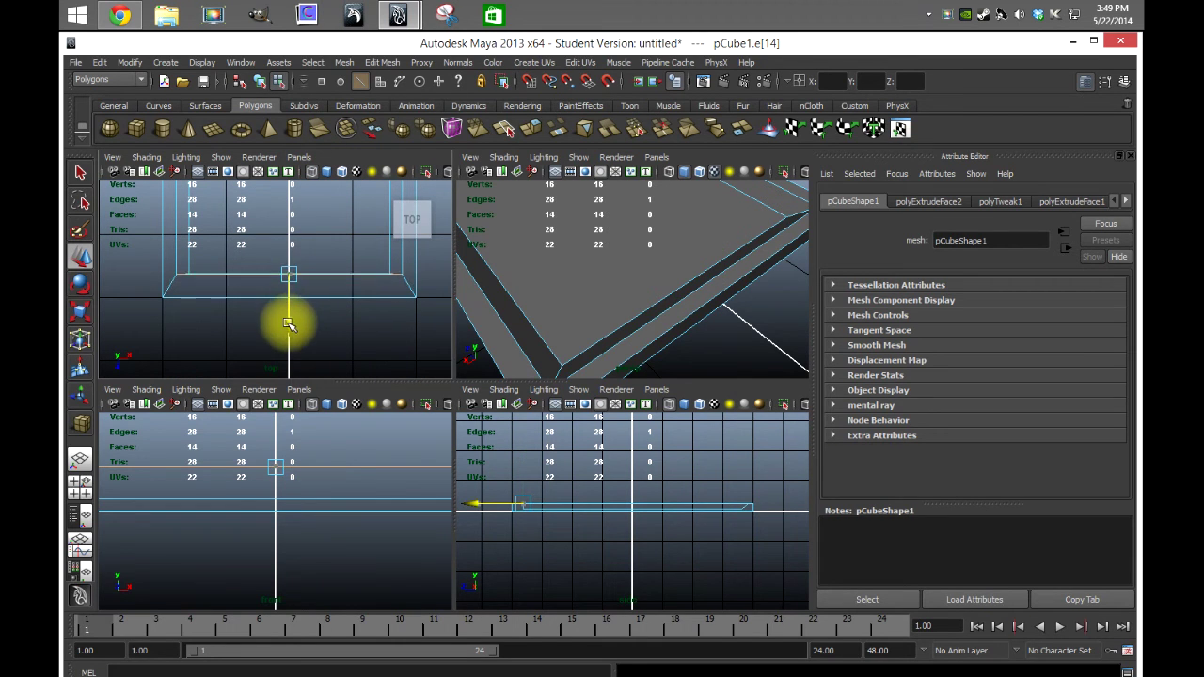
drag(294, 334, 295, 335)
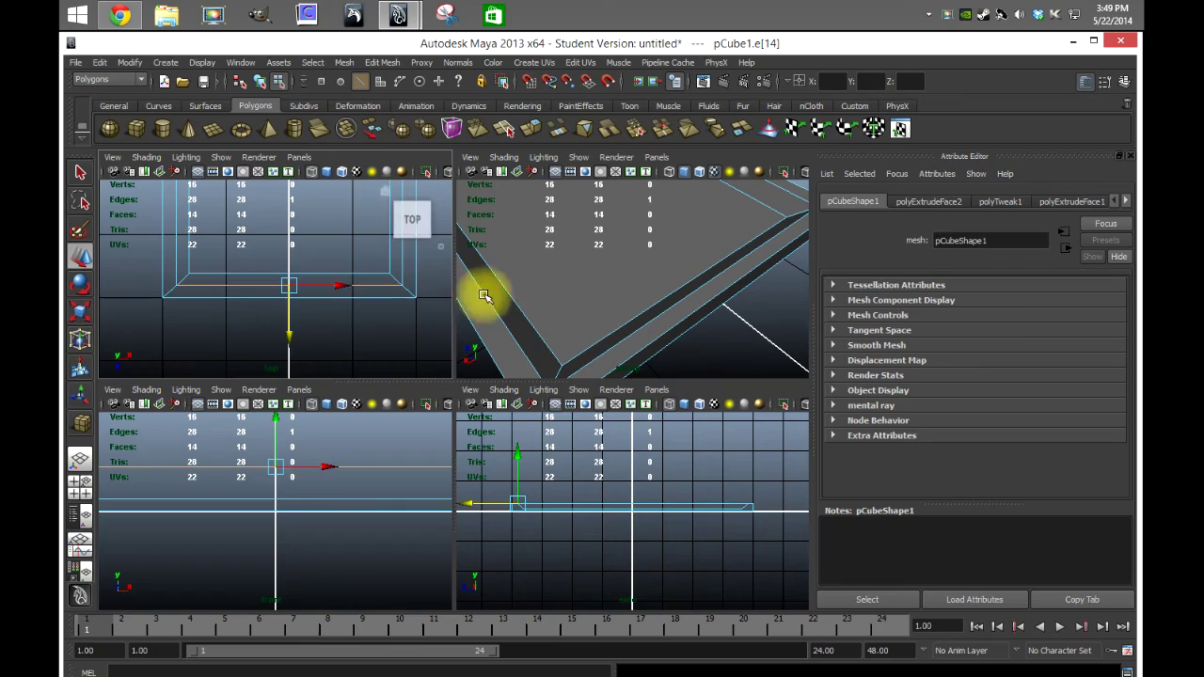
- Snap the perspective view to look down from the front and switch to Object Mode
click(81, 460)
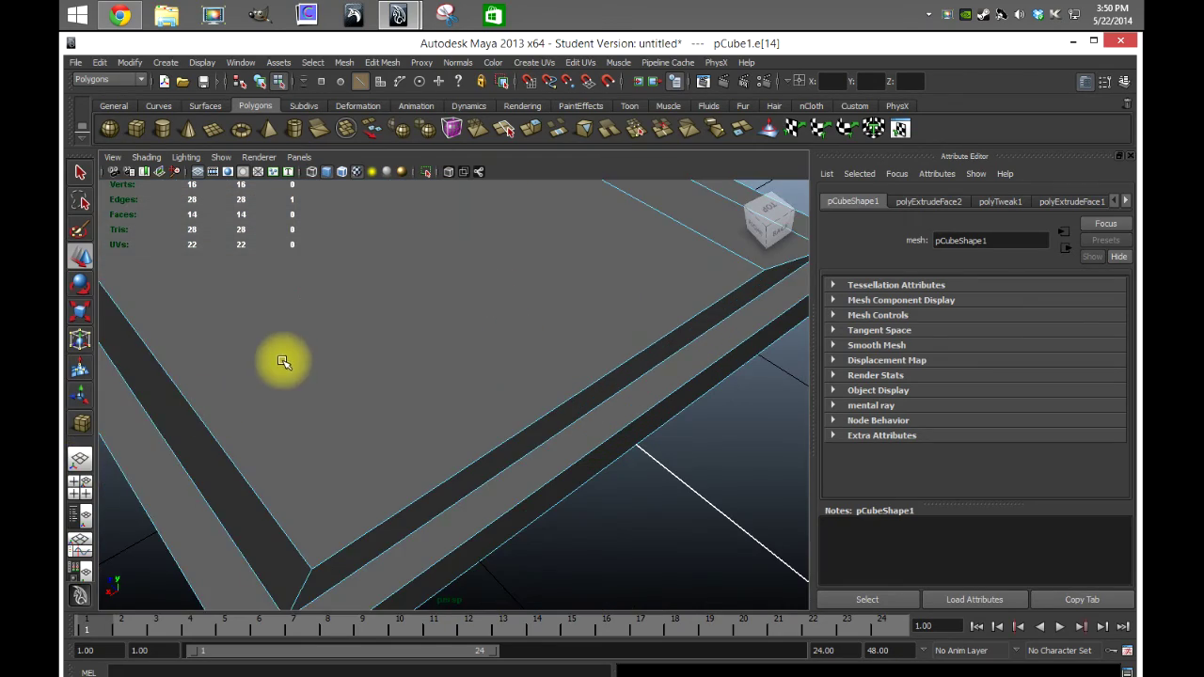
scroll(283, 362, down, 3)
alt+drag(267, 363, 328, 443)
click(80, 465)
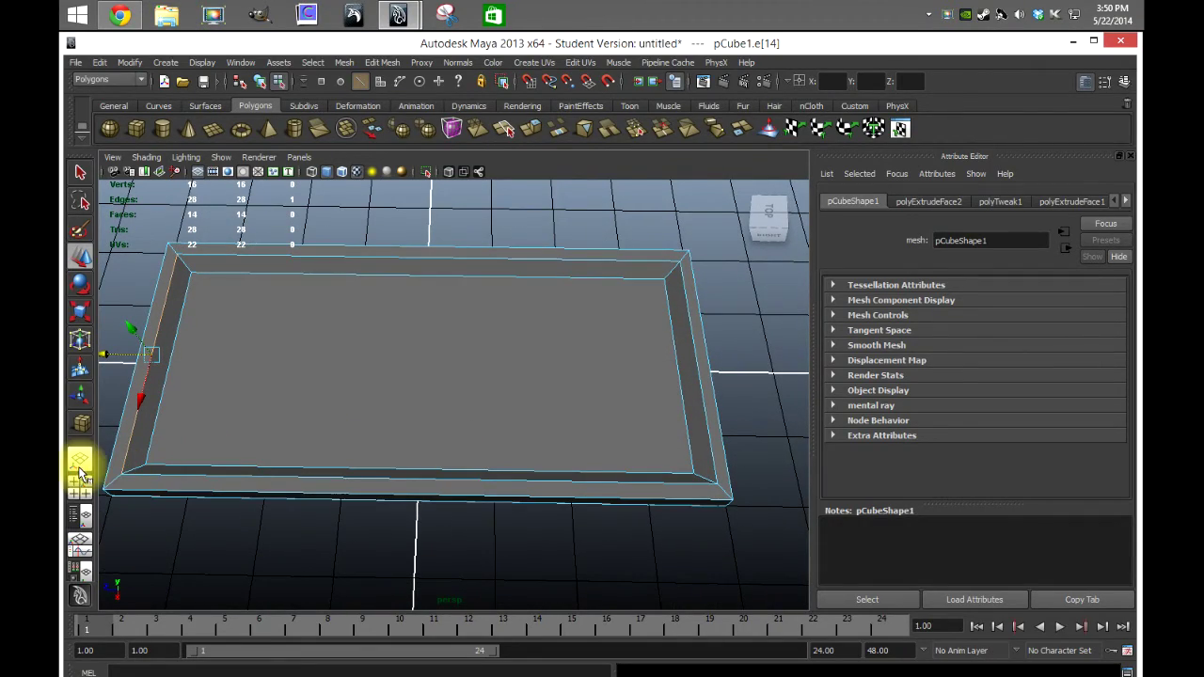
drag(740, 230, 769, 241)
click(766, 237)
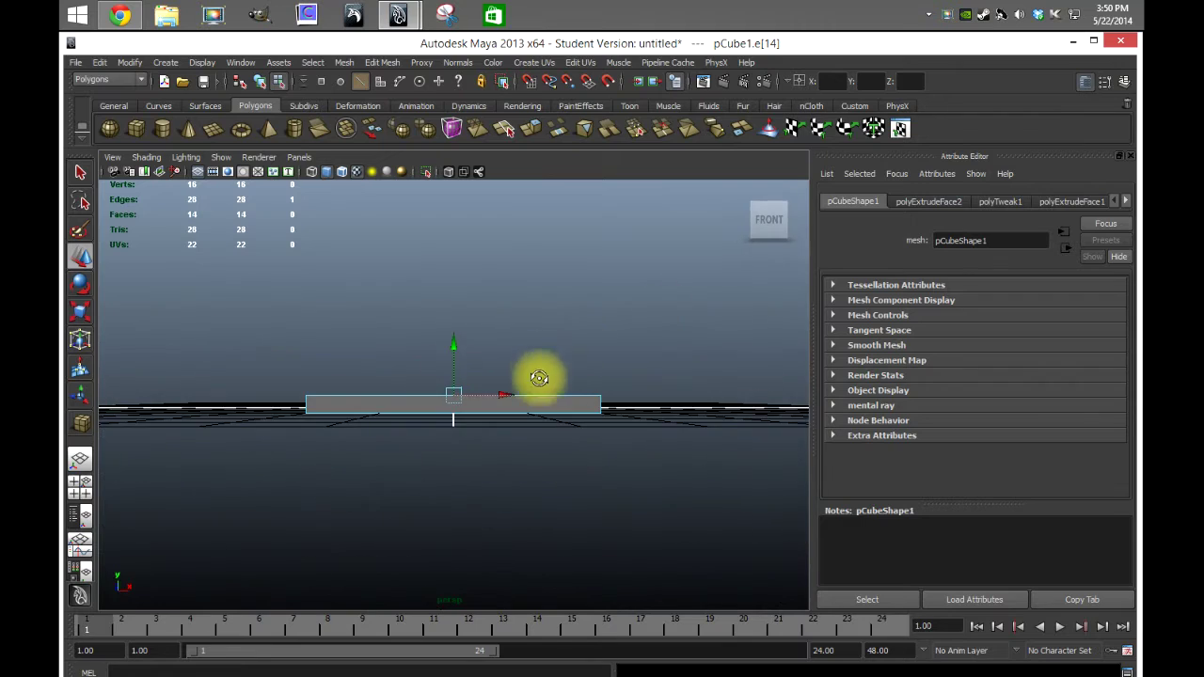
alt+drag(536, 376, 459, 408)
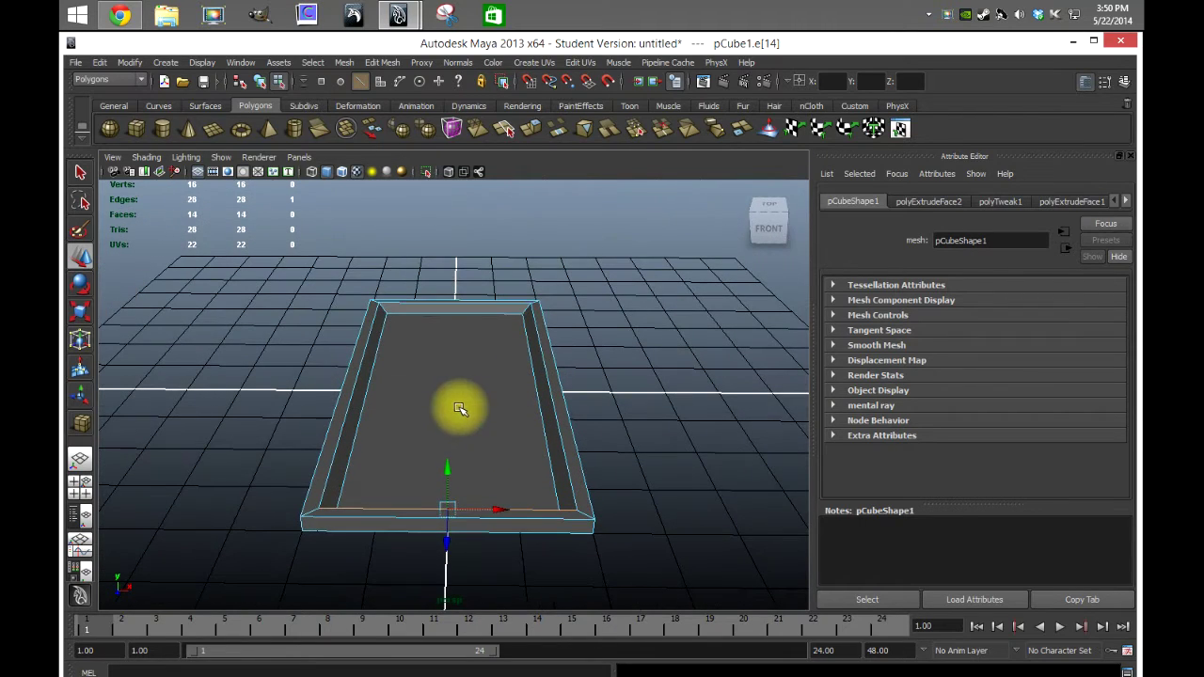
right_drag(454, 391, 500, 372)
click(503, 389)
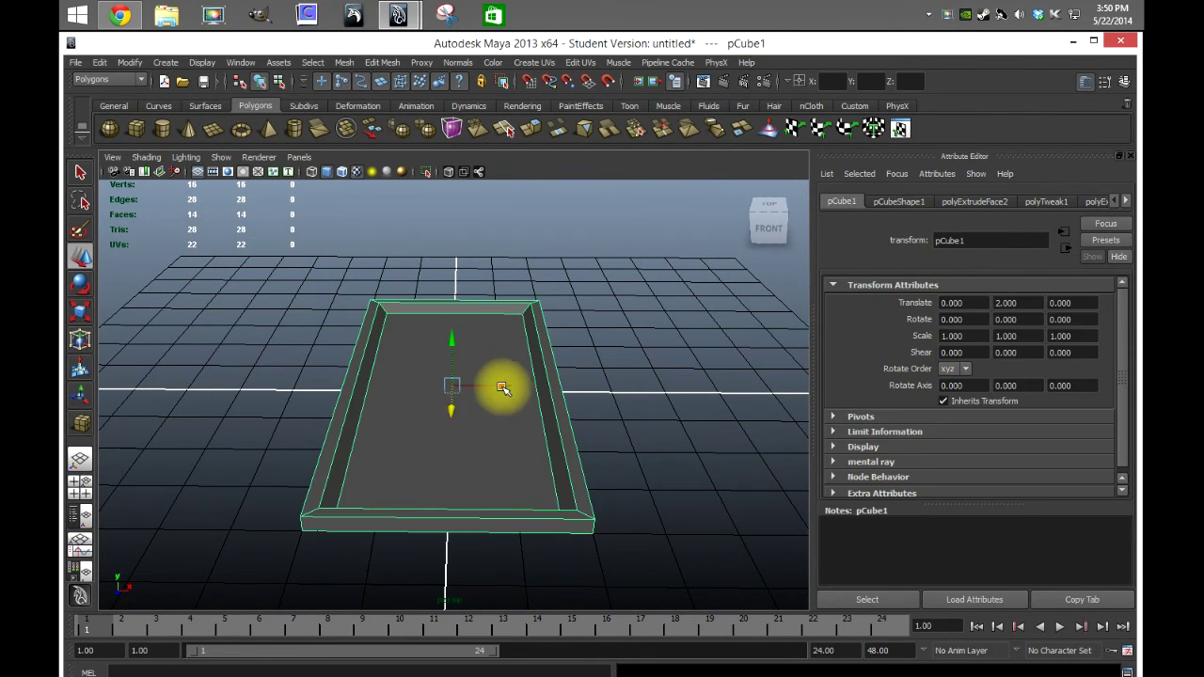
alt+drag(527, 435, 607, 411)
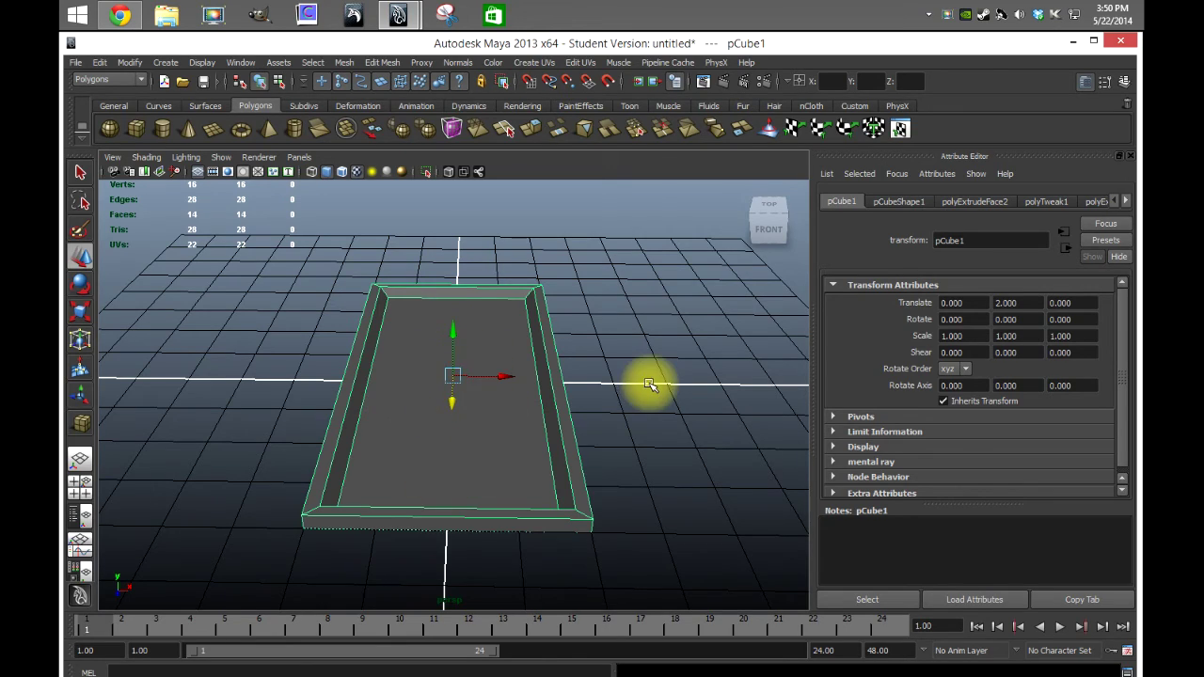
alt+drag(649, 384, 437, 421)
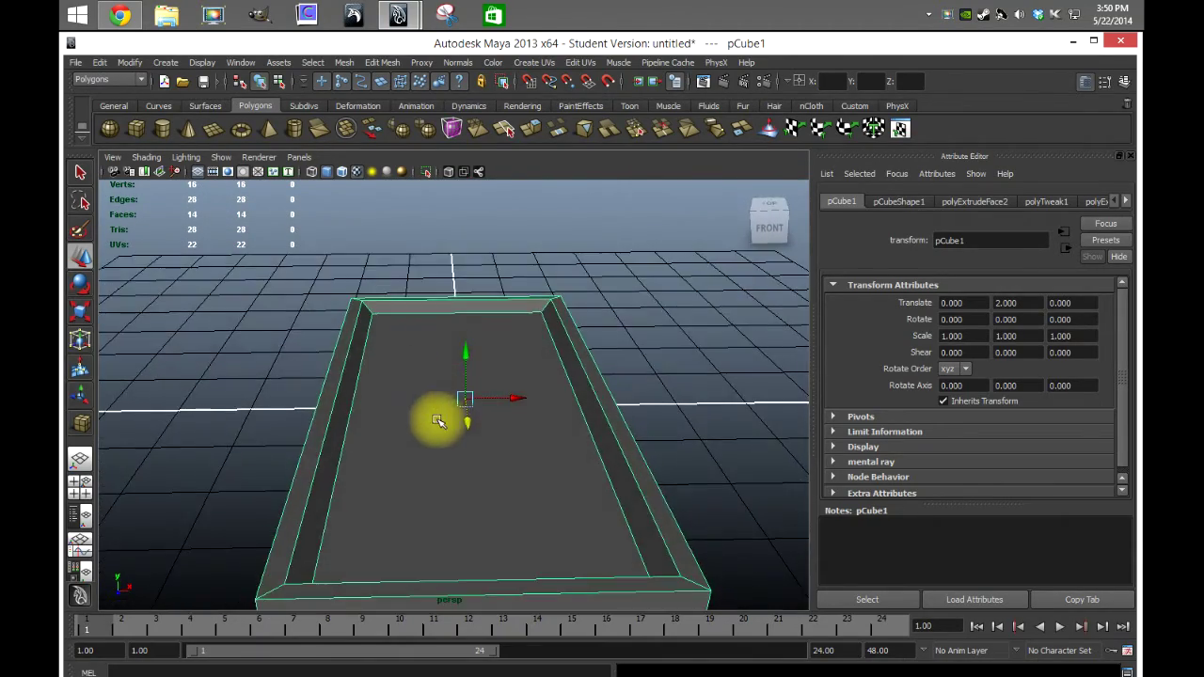
alt+drag(452, 464, 445, 471)
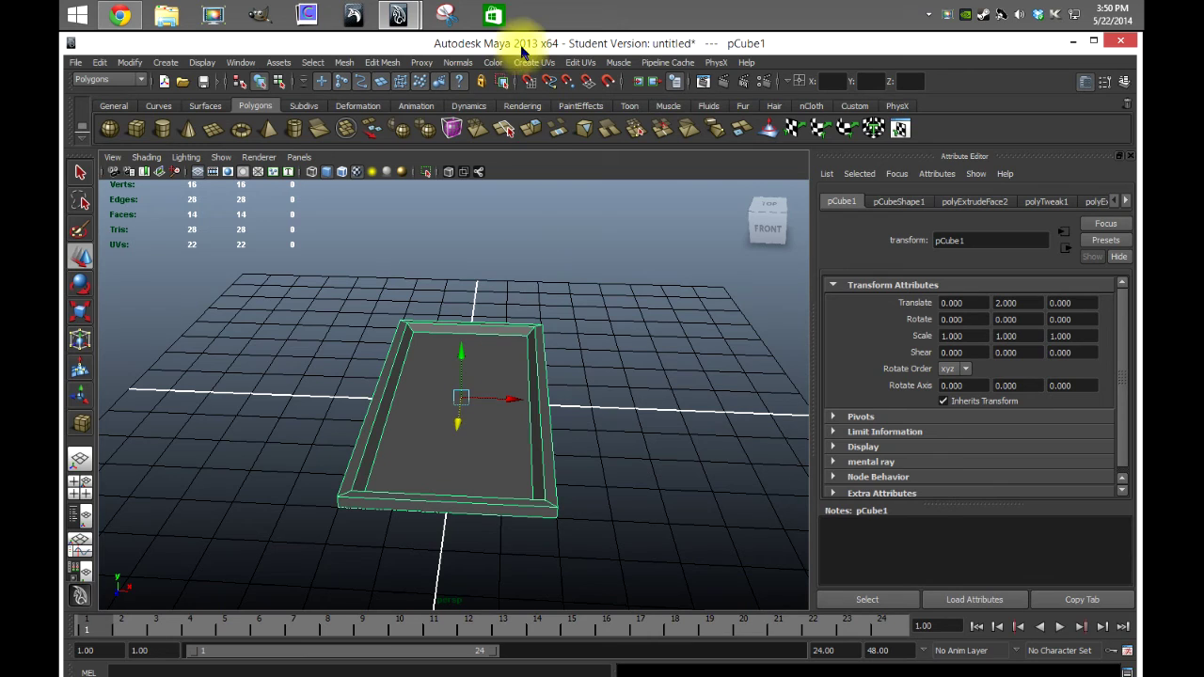
alt+drag(345, 451, 368, 398)
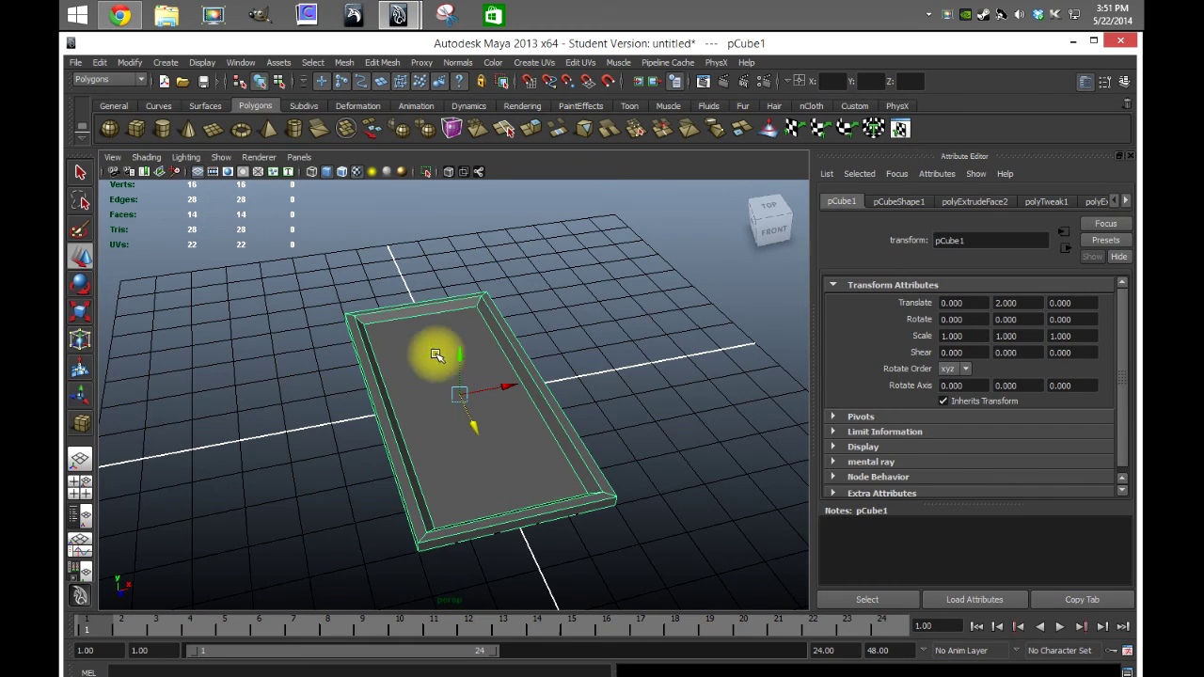
right_drag(434, 379, 437, 409)
- Select the recessed picture face and inspect it from the left and front
click(448, 398)
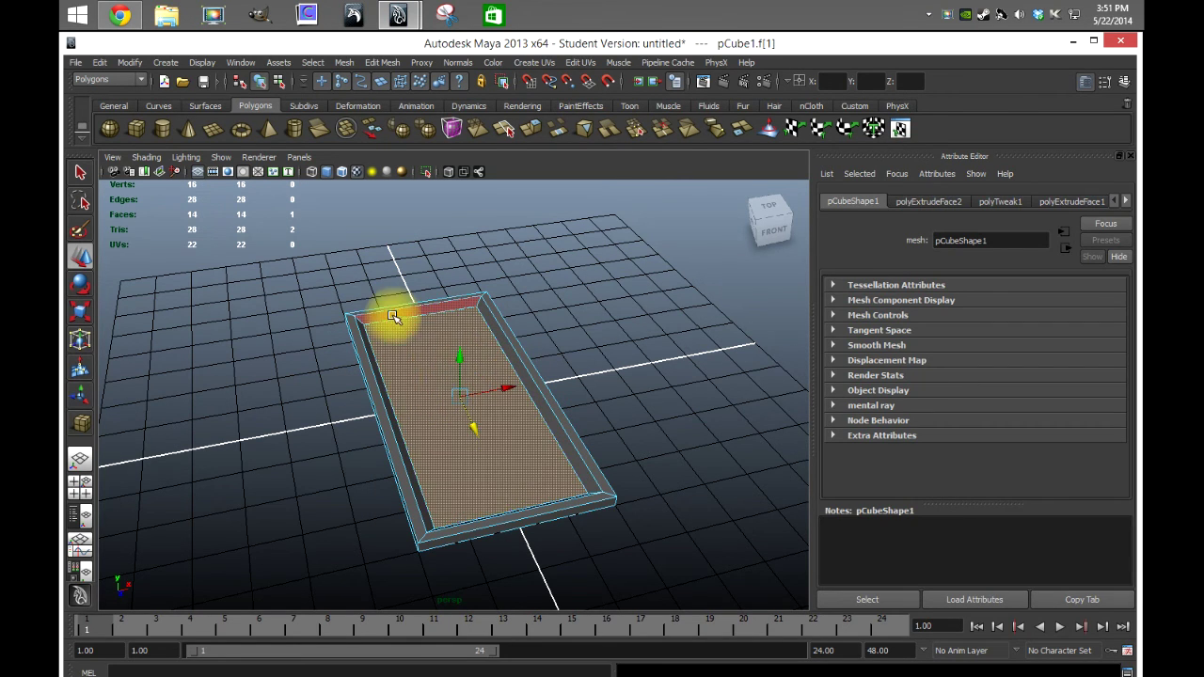
scroll(420, 367, up, 5)
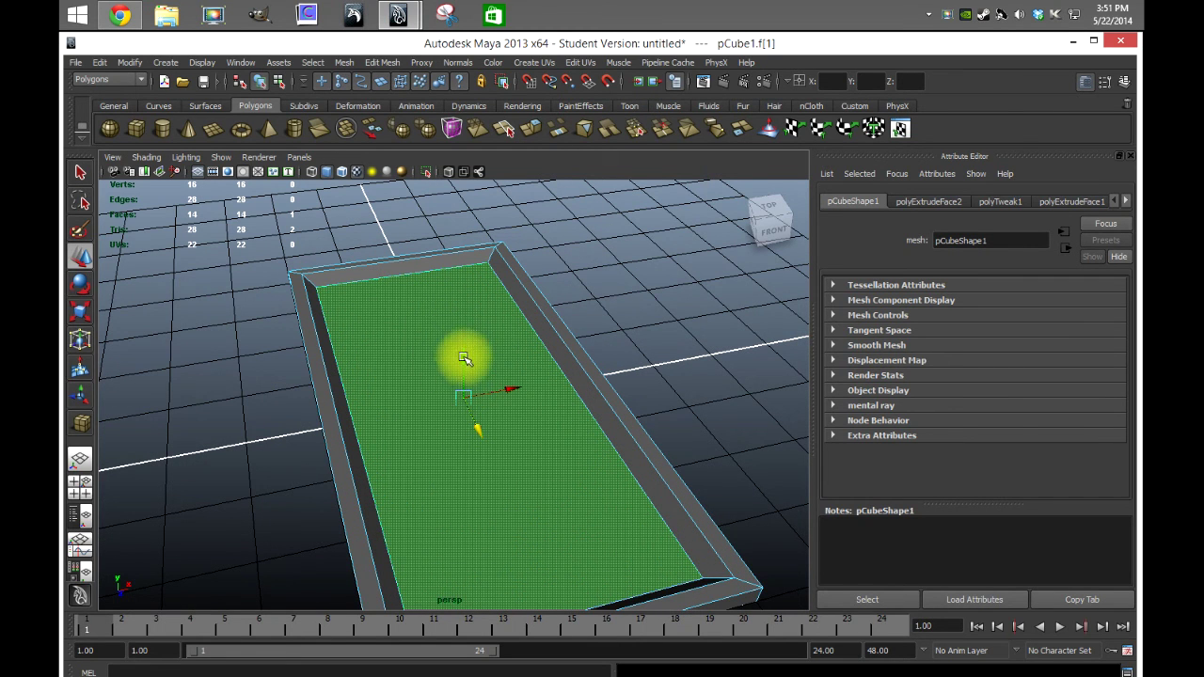
alt+drag(439, 417, 492, 398)
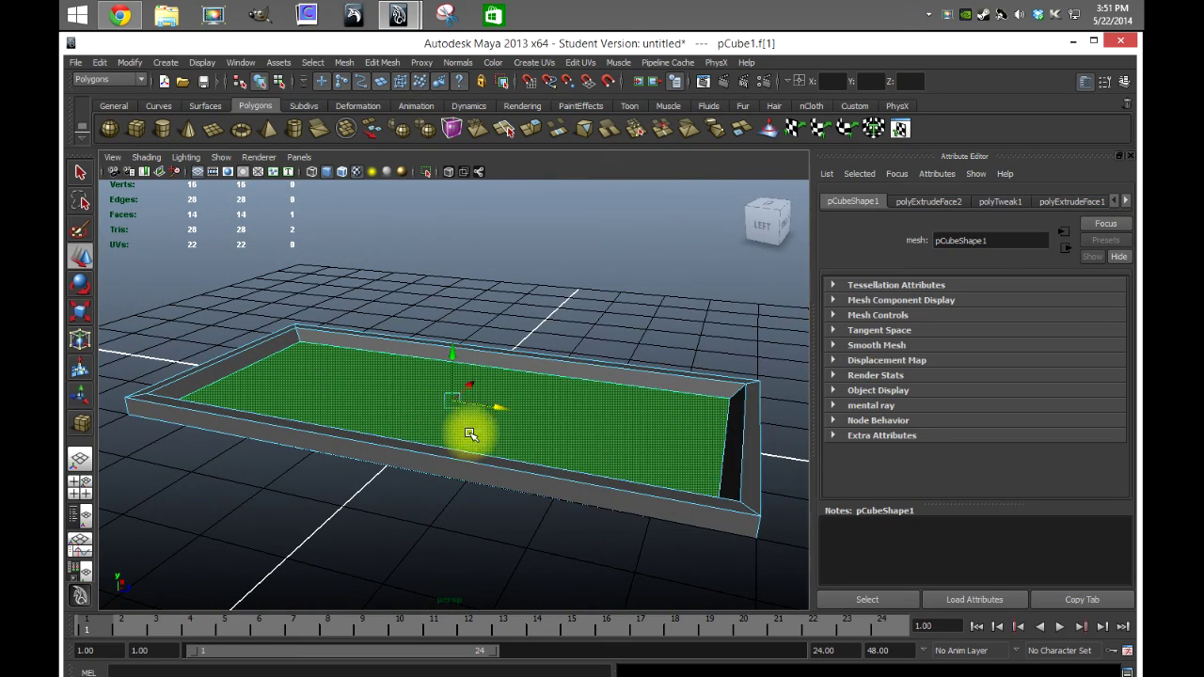
alt+drag(574, 427, 527, 325)
- In Edge mode, select the right inner edge and view it end-on and from above
right_drag(522, 325, 526, 299)
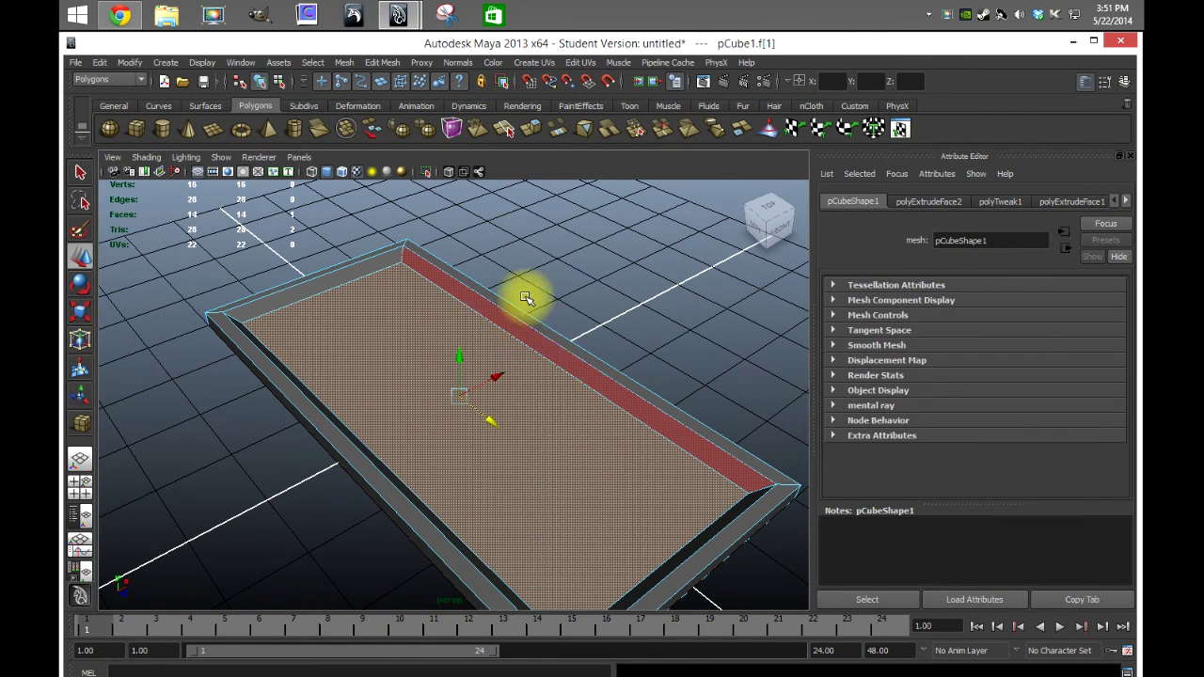
click(525, 322)
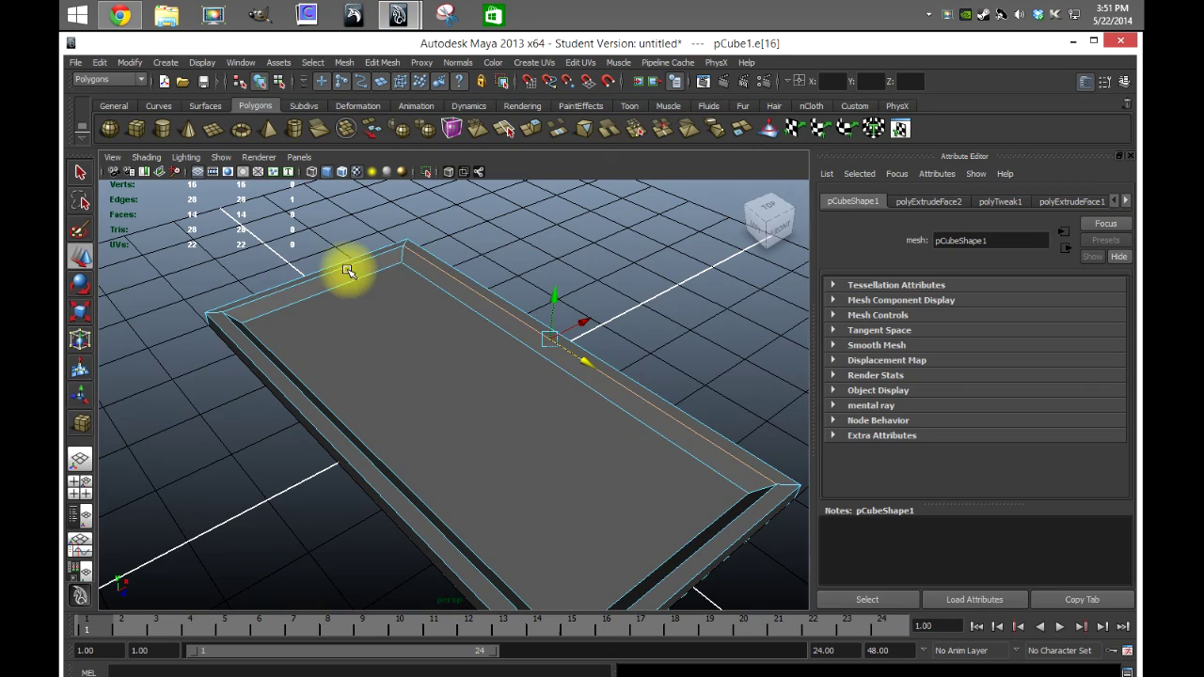
alt+drag(482, 401, 406, 381)
alt+drag(424, 422, 473, 378)
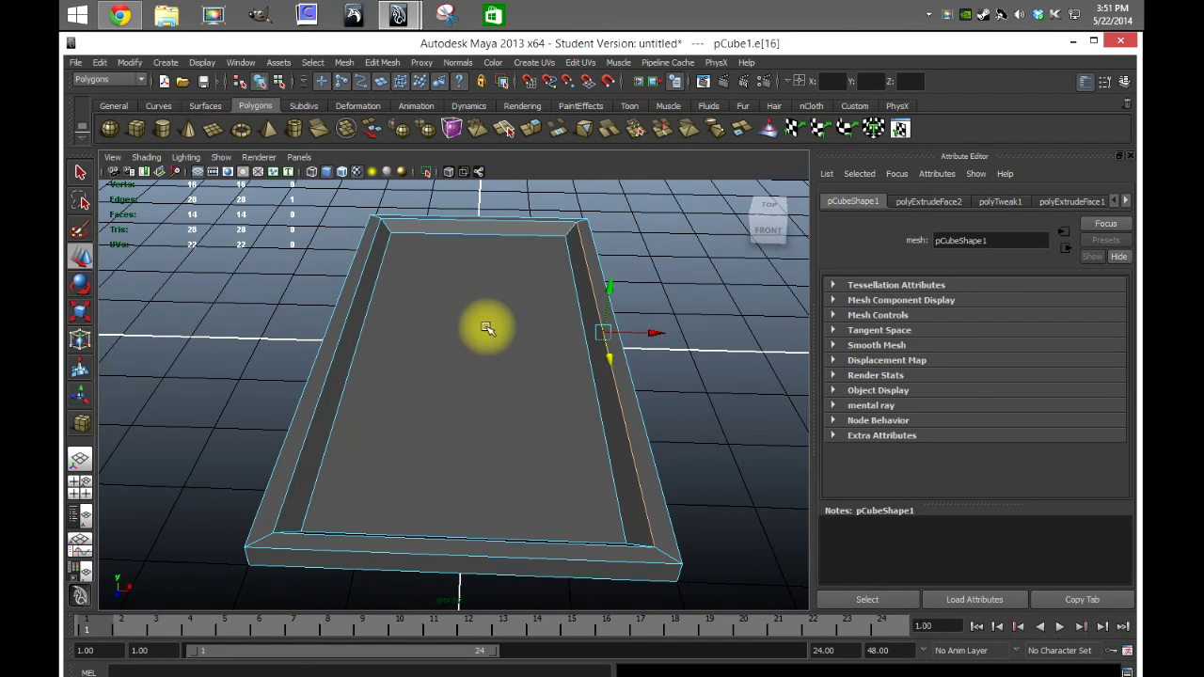
- Clear the selection, switch to face mode, and select the recessed inner picture face of pCube1
click(475, 335)
right_drag(452, 371, 452, 354)
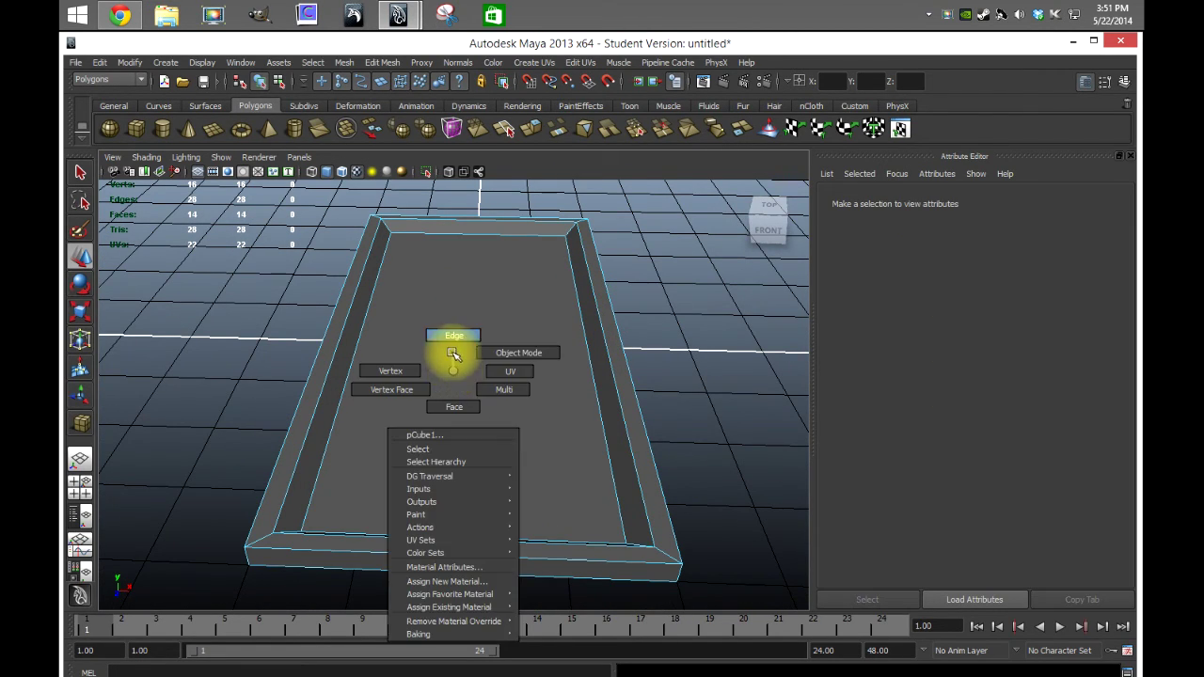
right_drag(458, 403, 457, 405)
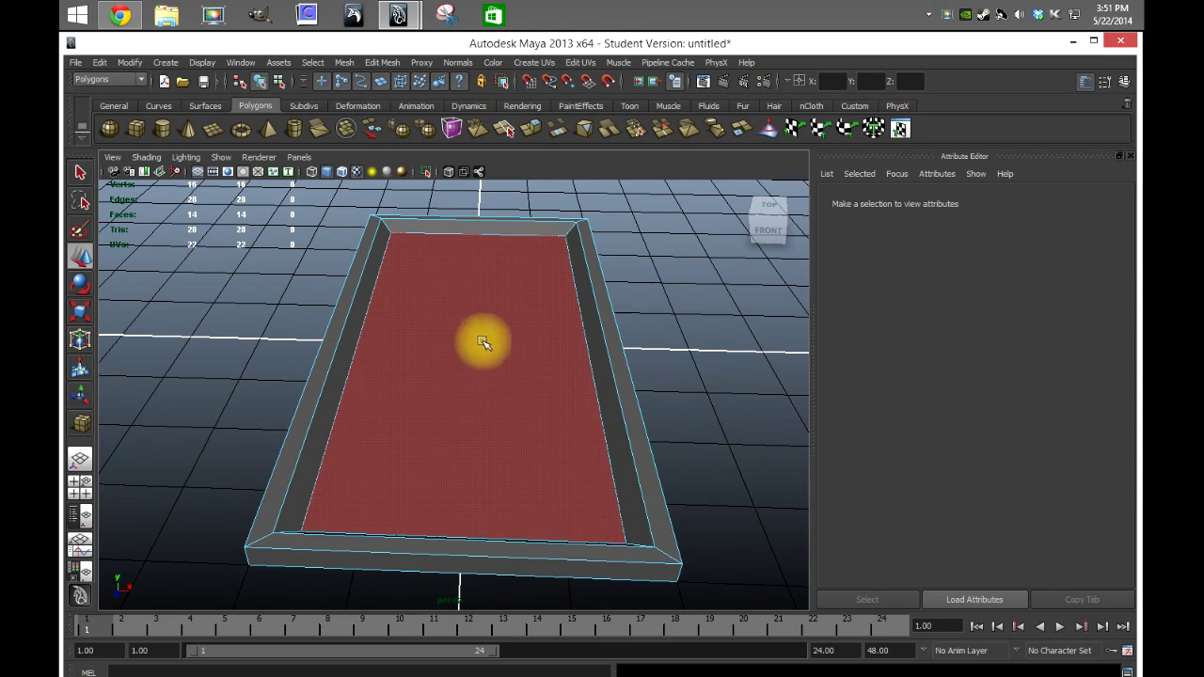
click(460, 394)
mouse_move(263, 370)
alt+mouse_down()
mouse_move(357, 349)
mouse_move(339, 371)
mouse_move(282, 363)
mouse_move(263, 374)
alt+mouse_up()
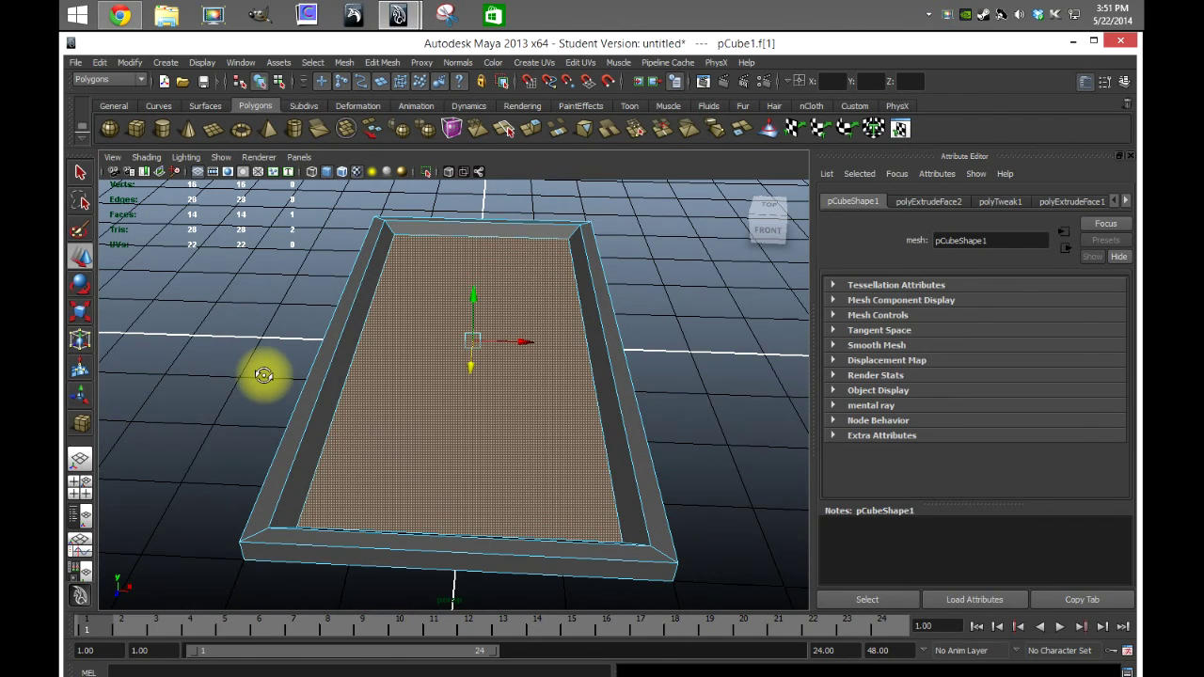